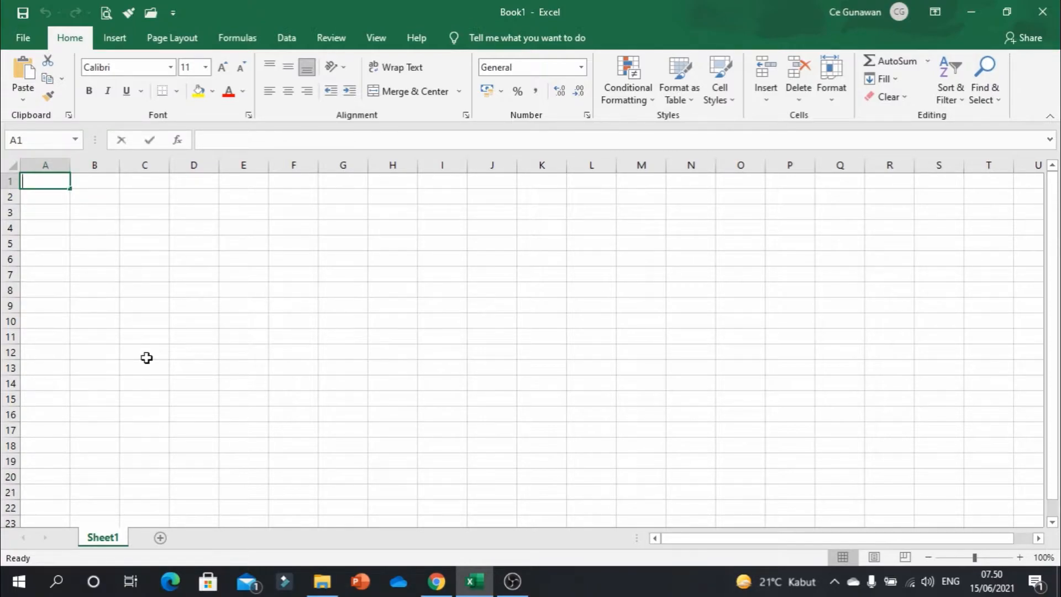
- Enter the report title "Laporan Penjualan Tahun 2021" in cell A1
type("I")
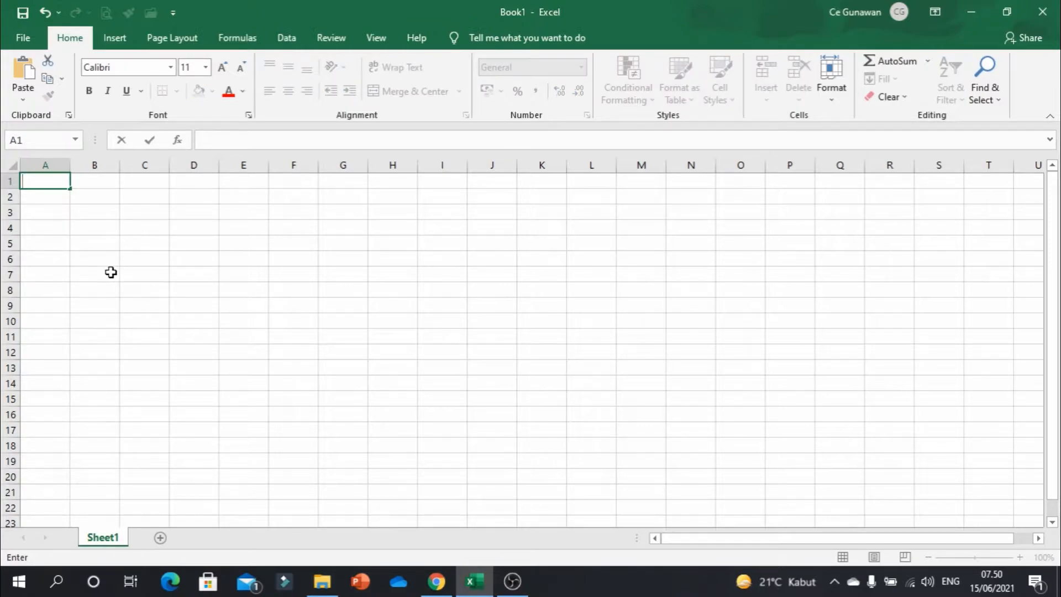
type("aporan Penjualan")
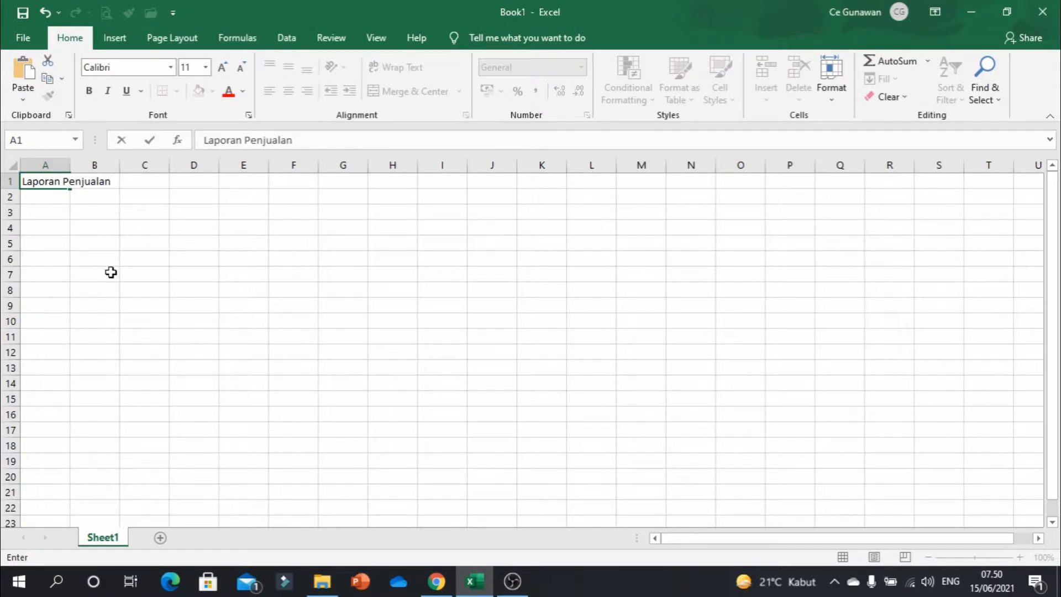
type(" Tahun 2021")
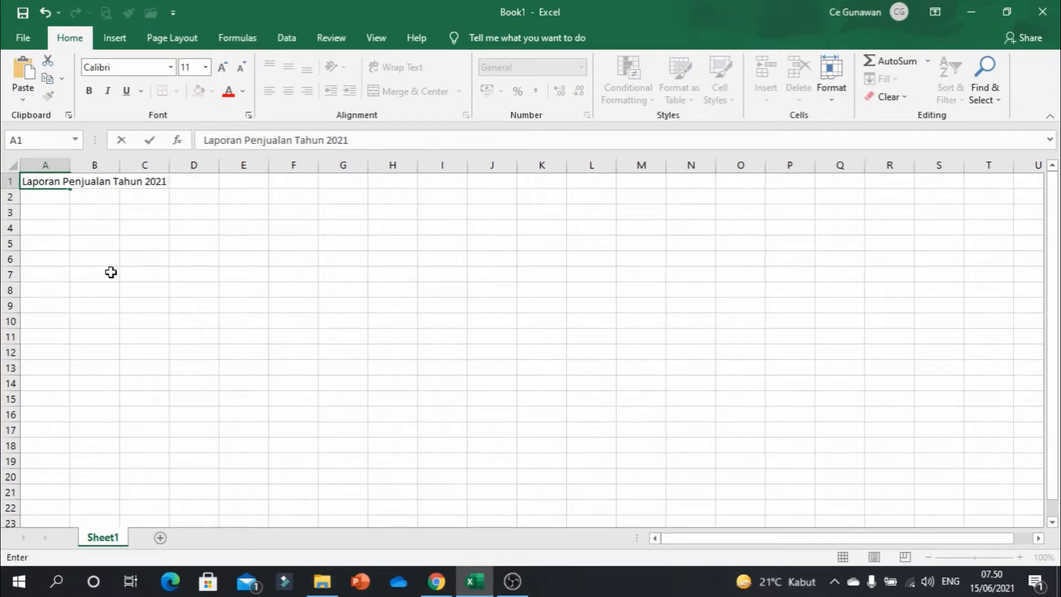
key("Return")
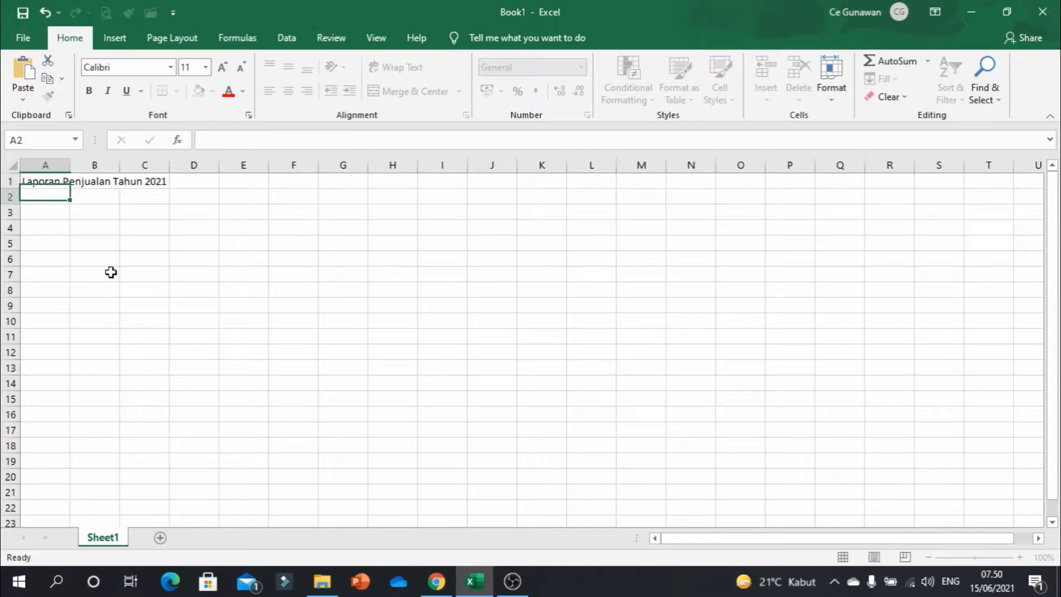
- Enter the headings No, Nama Barang, Harga and Jumlah Unit Terjual in cells A3 to D3
key("Down")
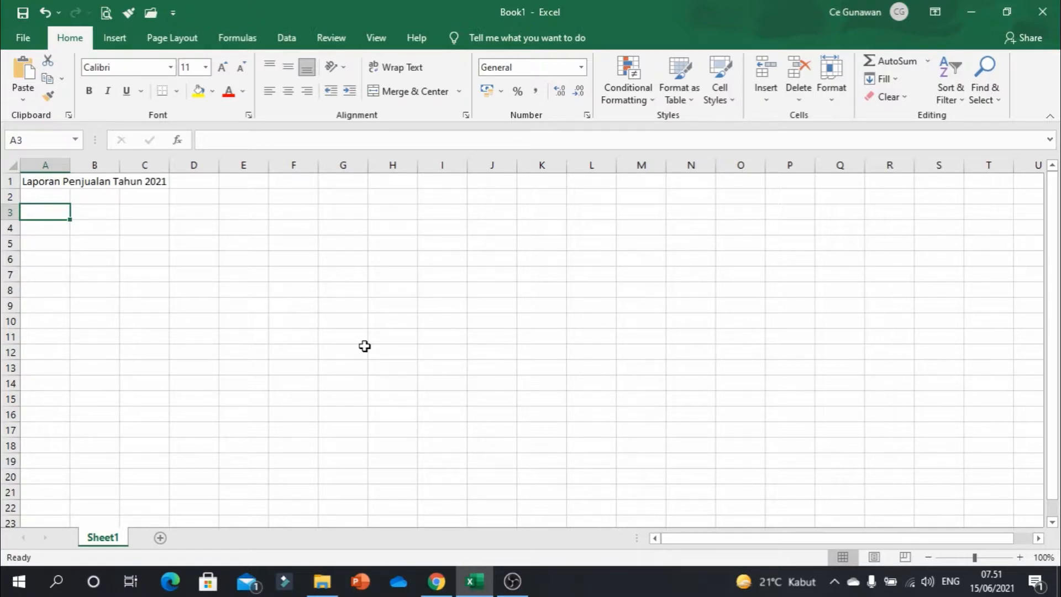
type("No")
key("Tab")
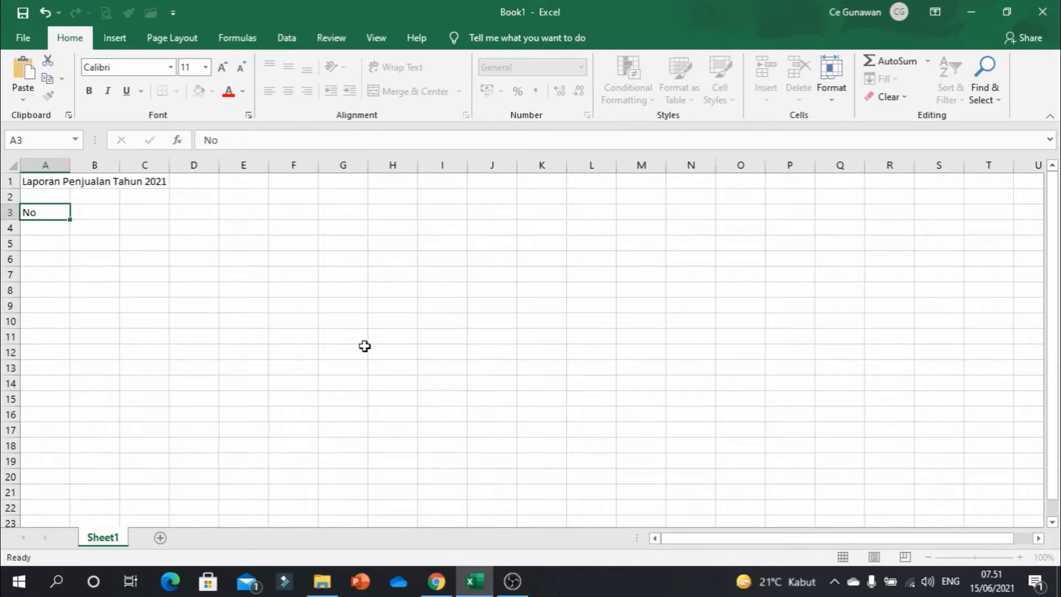
type("Nama Barang")
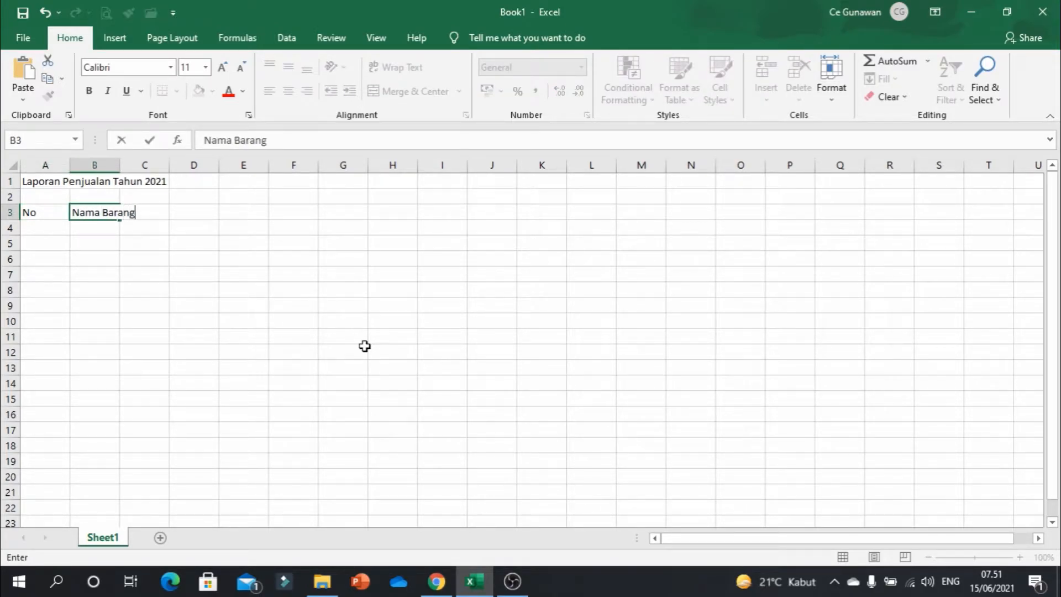
key("Tab")
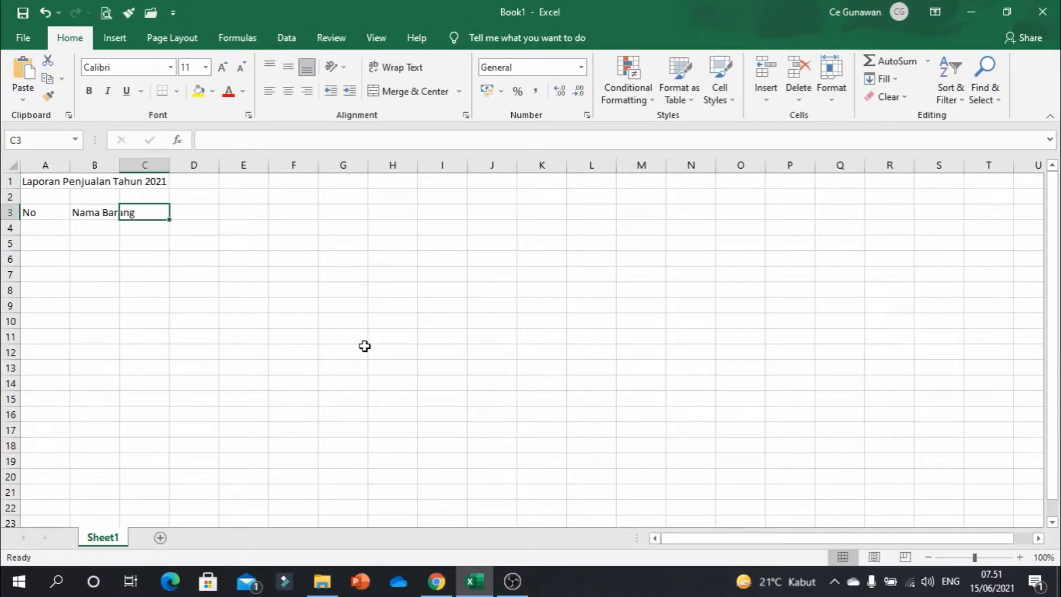
type("Harga")
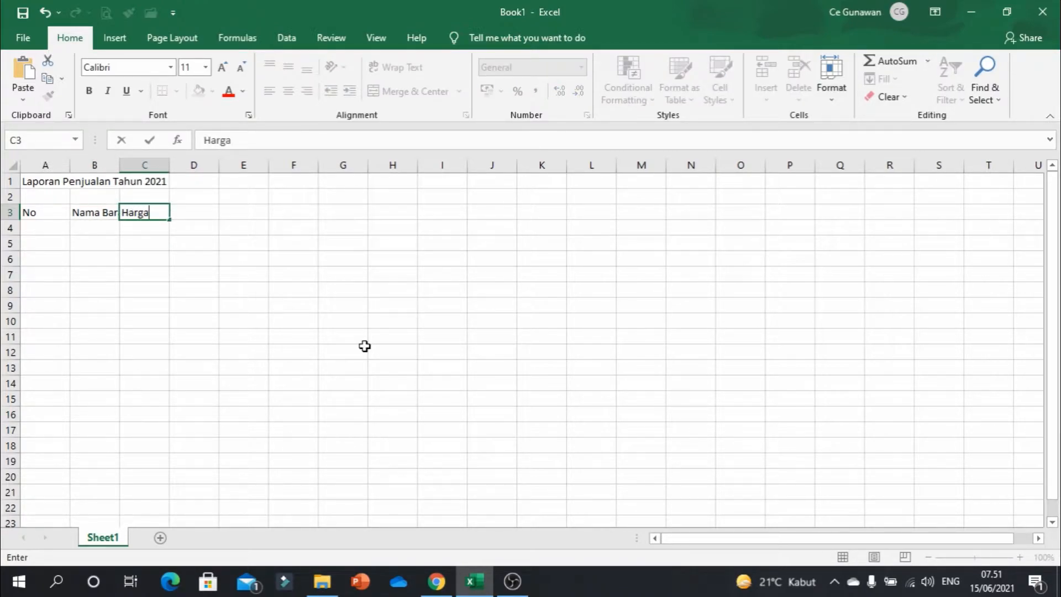
key("Tab")
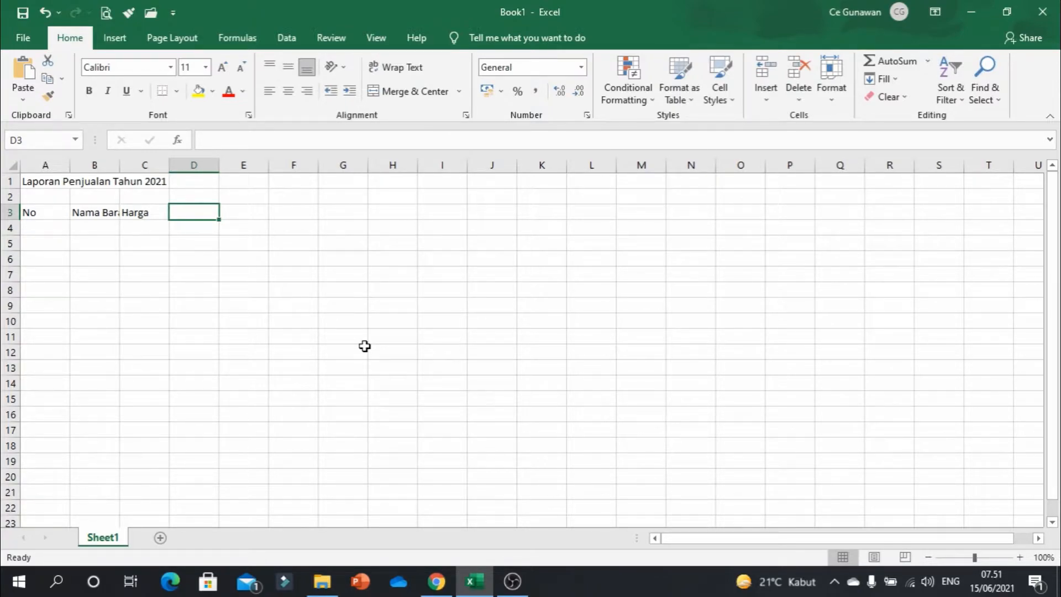
type("Jumlah")
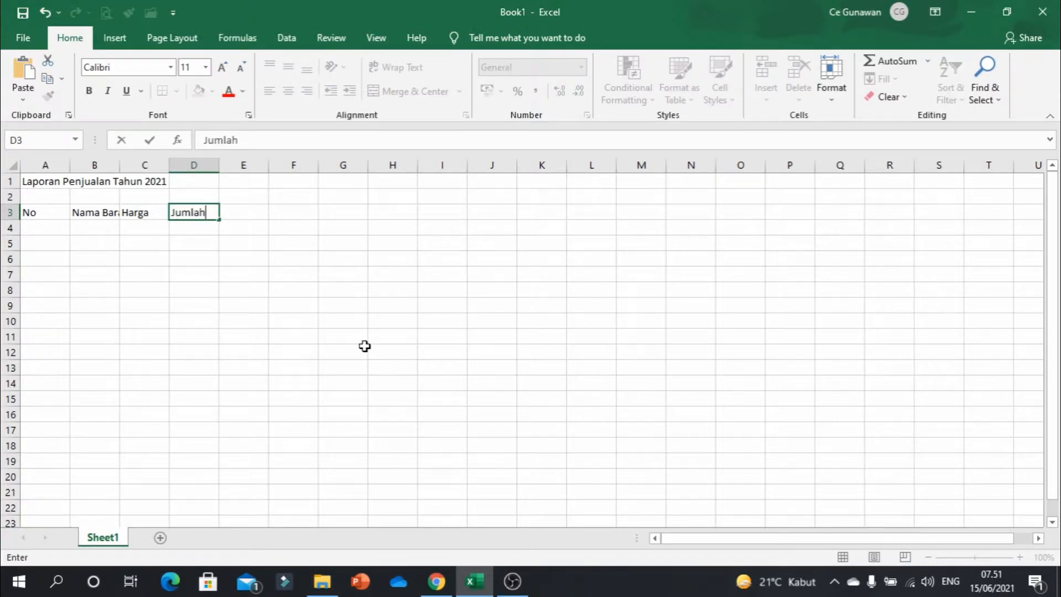
type(" Unit Ter")
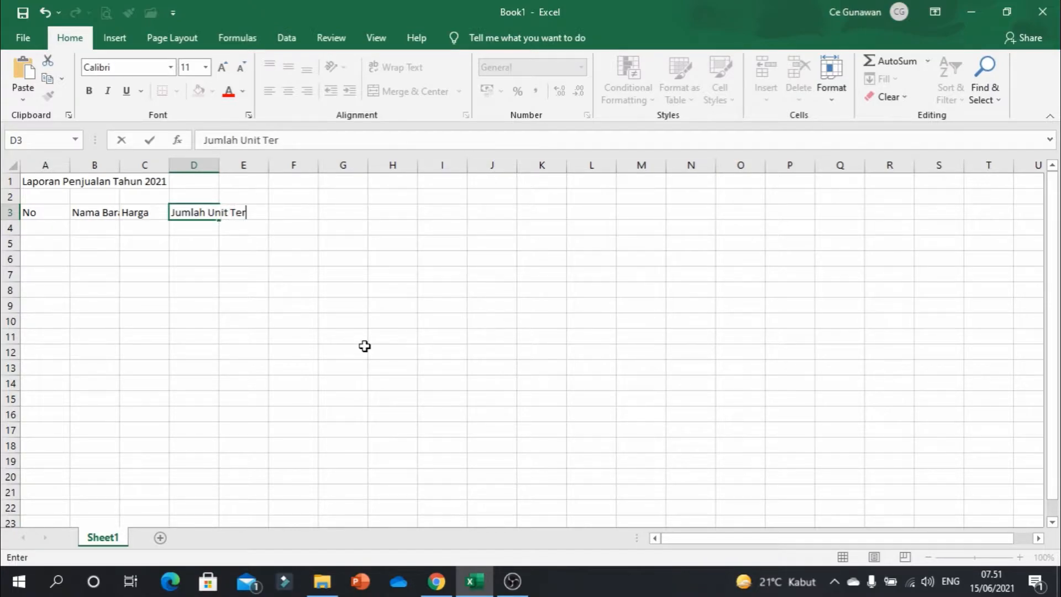
type("jual")
key("Return")
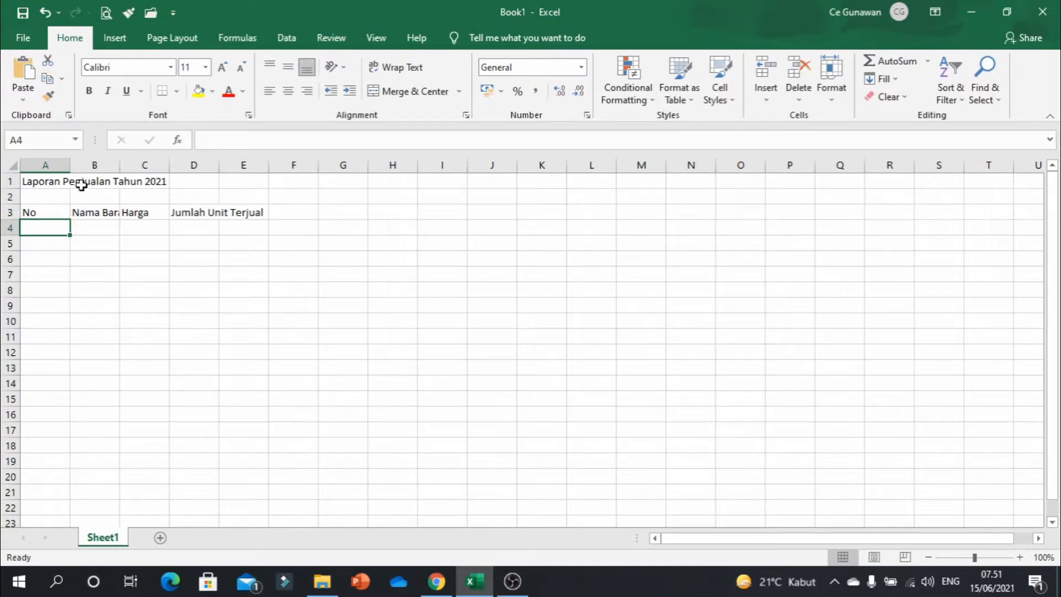
- Narrow column A and auto-fit columns B and D to the width of their headings
mouse_move(70, 165)
left_mouse_down()
mouse_move(40, 171)
mouse_move(51, 166)
left_mouse_up()
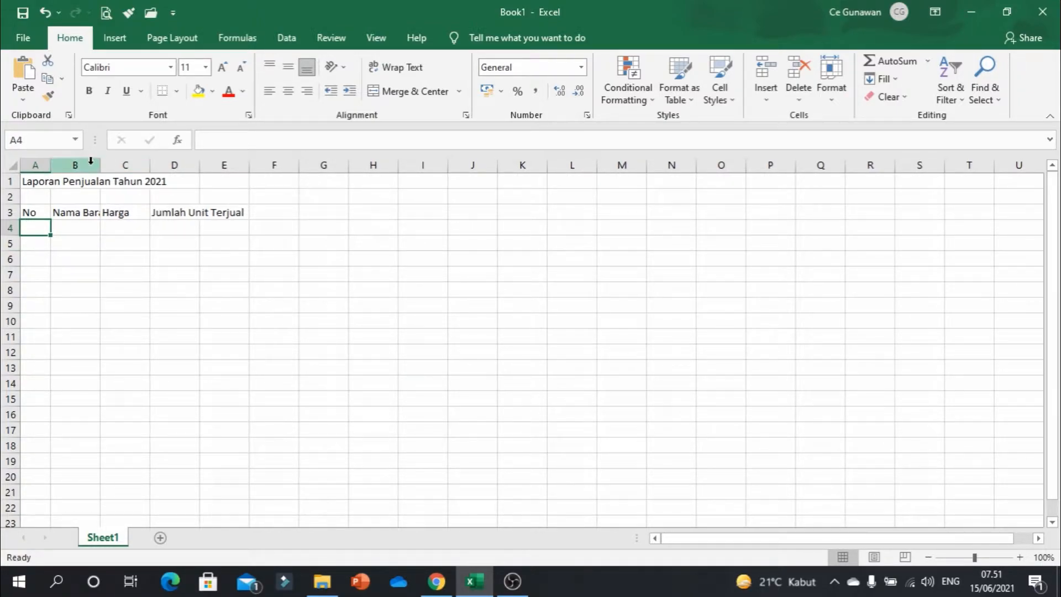
left_click(73, 213)
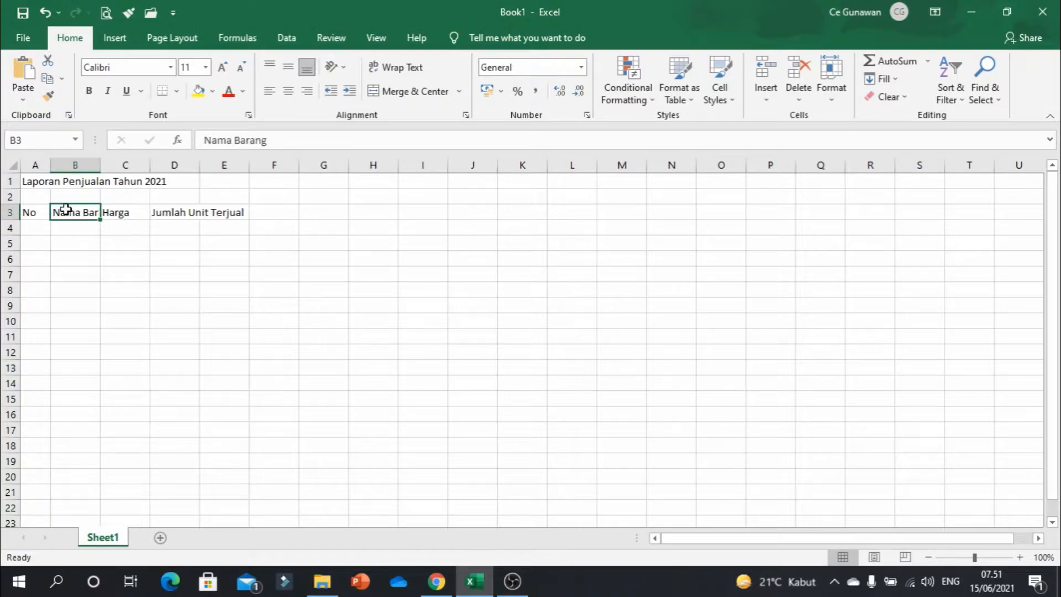
left_click(99, 166)
double_click(100, 166)
left_click(100, 165)
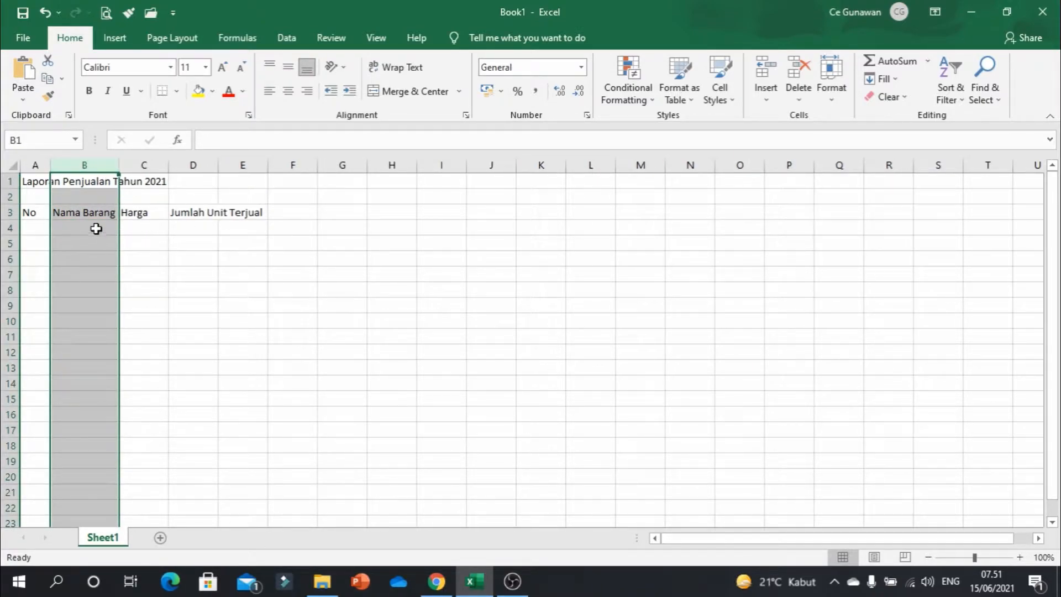
left_click(95, 212)
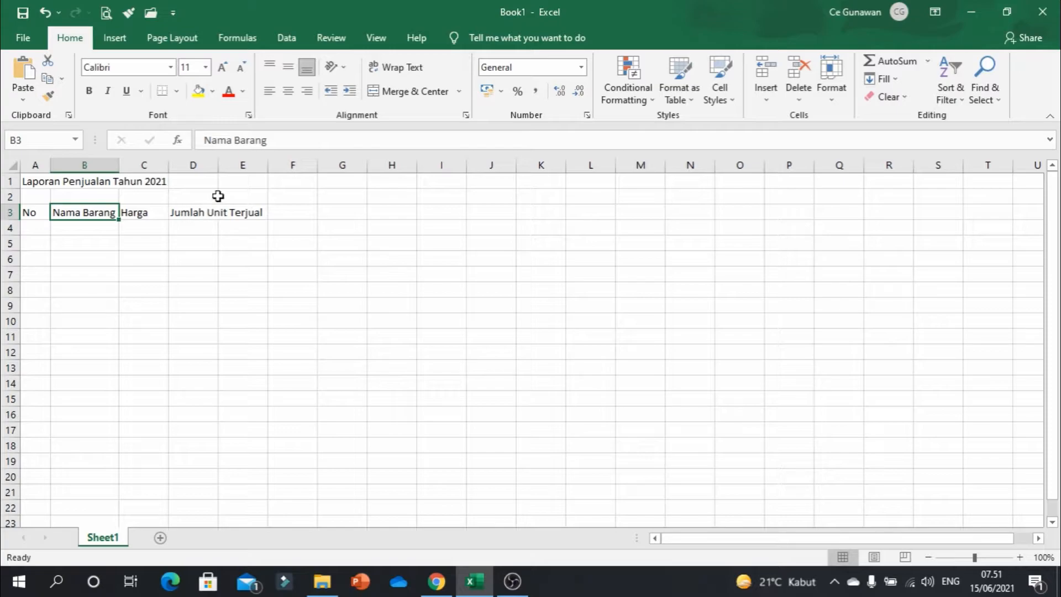
double_click(220, 160)
left_click(220, 161)
left_click(224, 226)
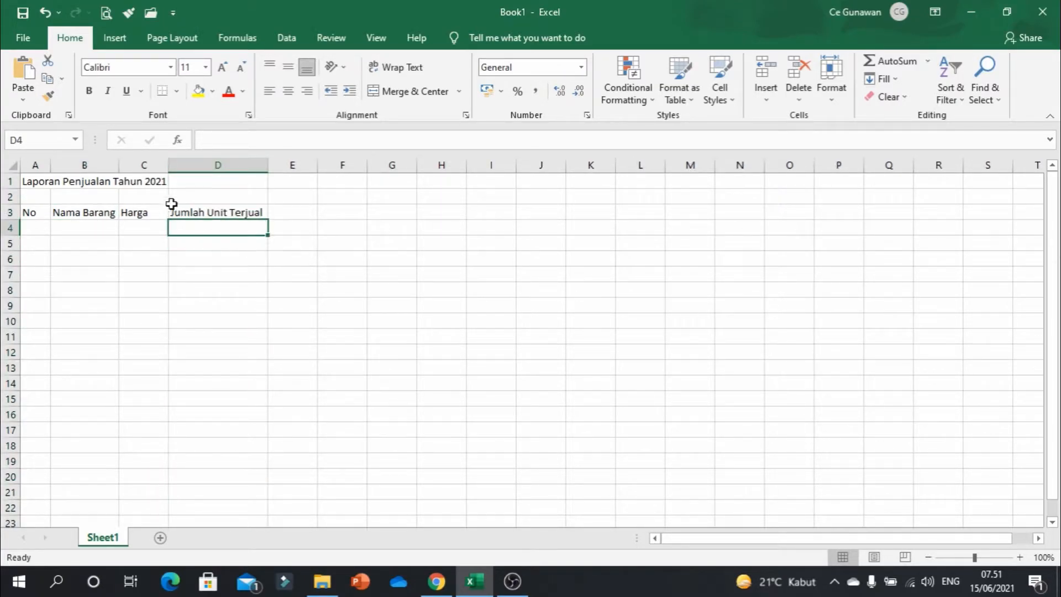
- Widen columns A, B, C and D so each heading has extra room beside it
left_click_drag(168, 166, 185, 165)
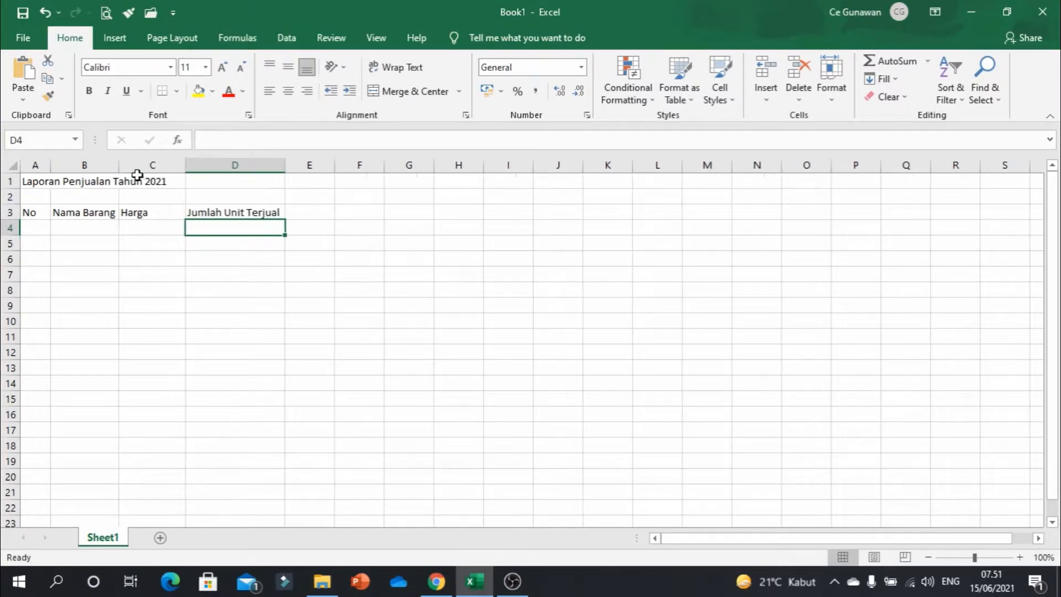
left_click_drag(119, 164, 141, 165)
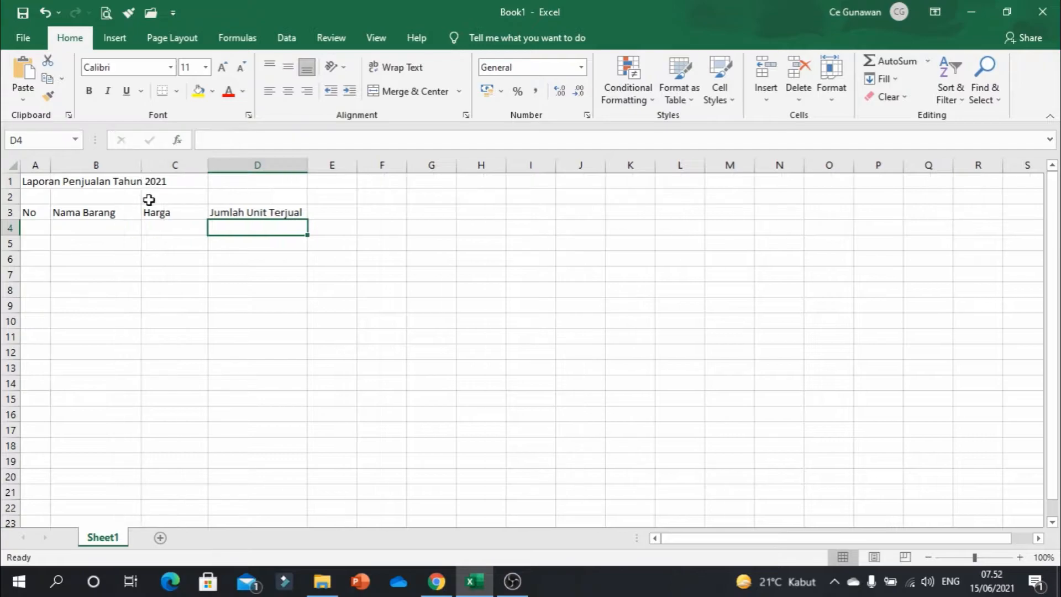
left_click_drag(307, 165, 339, 166)
left_click_drag(142, 165, 163, 164)
left_click(40, 210)
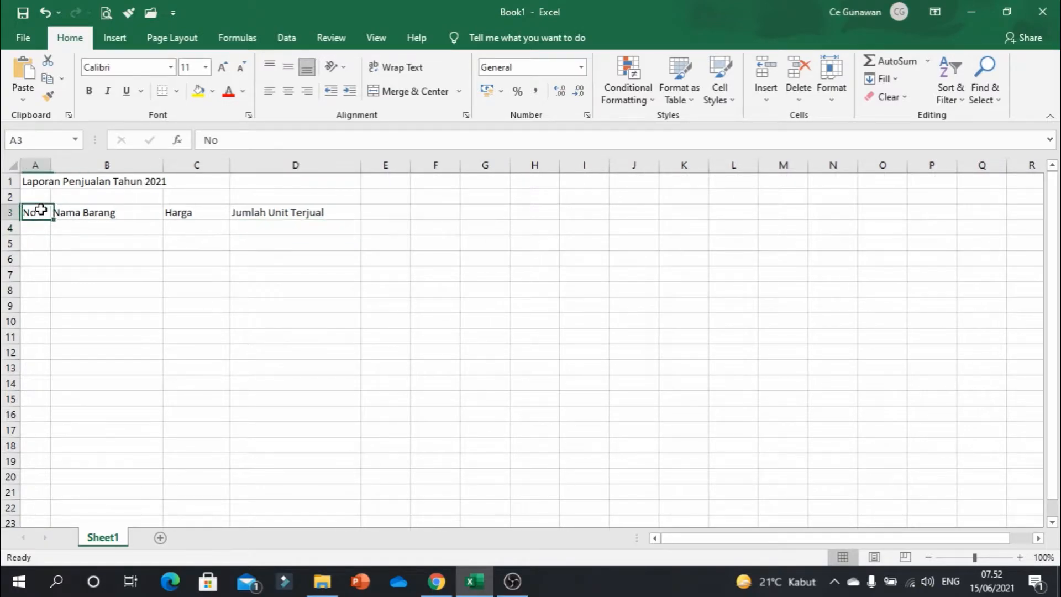
left_click_drag(52, 165, 62, 164)
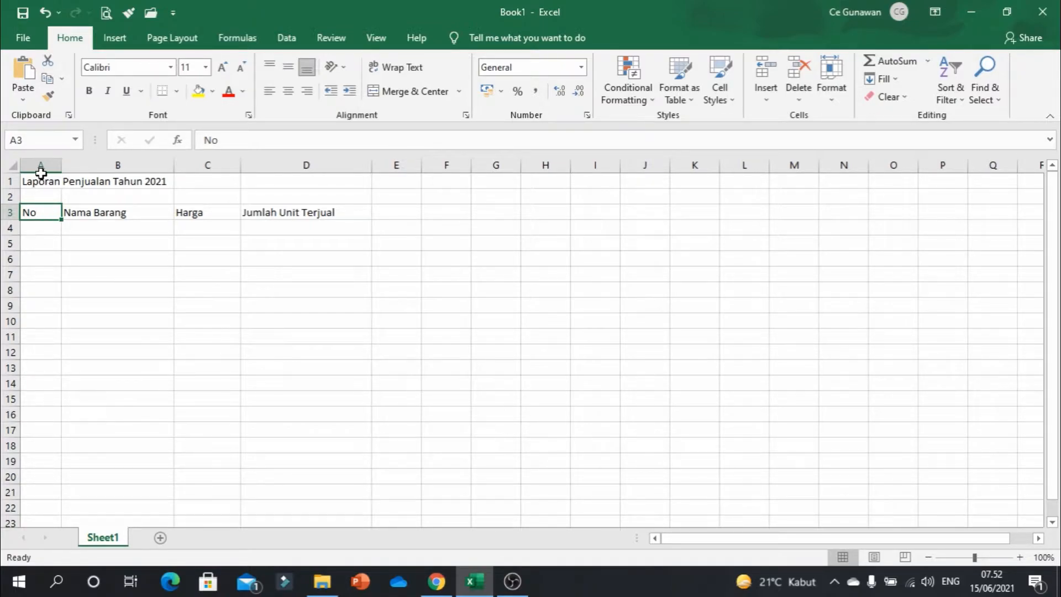
- Enter the row numbers 1 and 2 in cells A4 and A5 under the No heading
left_click(42, 229)
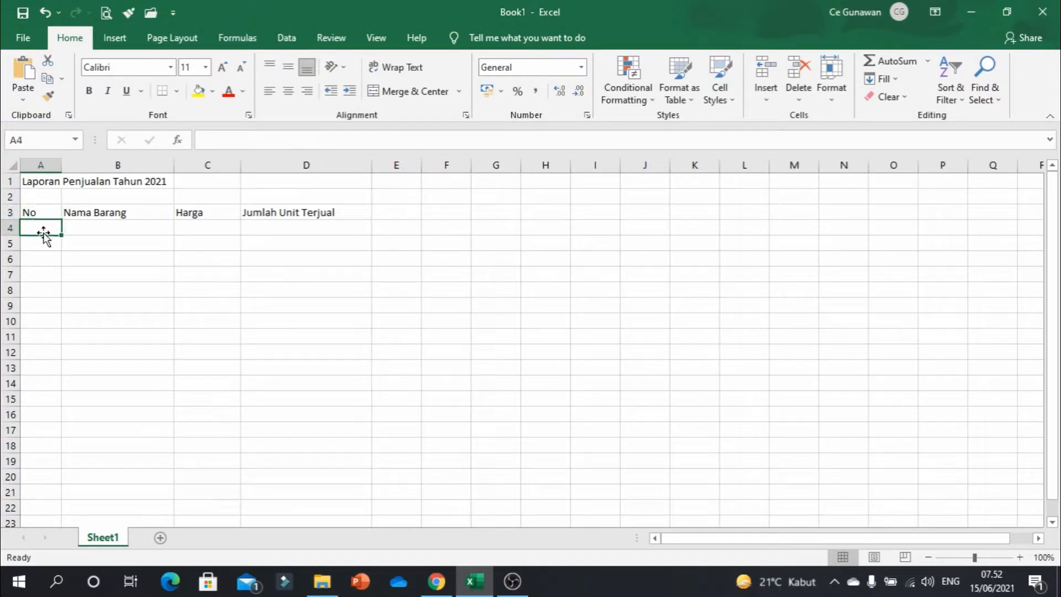
type("1")
key("Return")
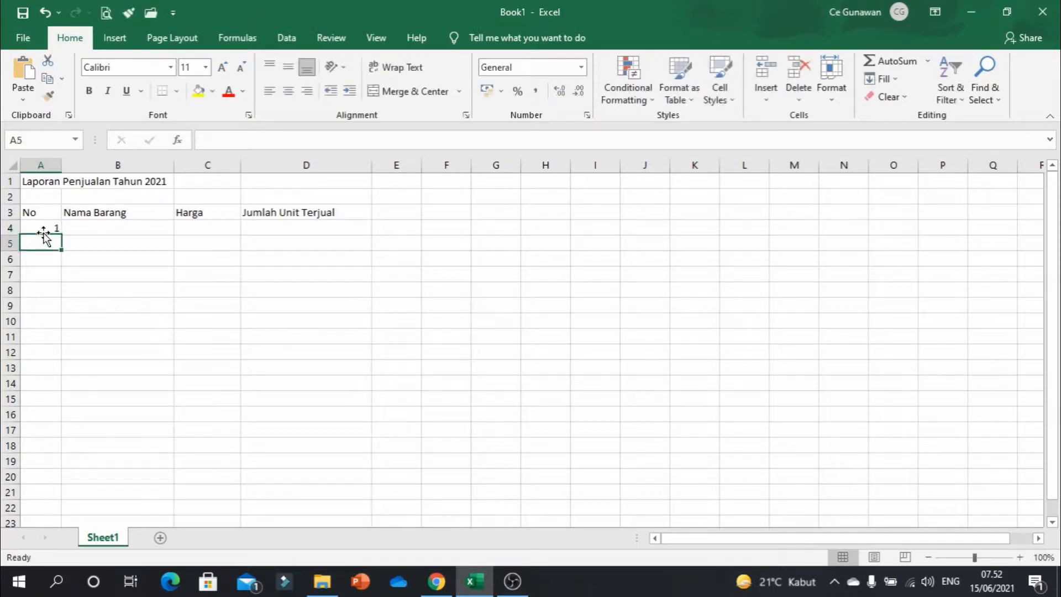
type("2")
key("Return")
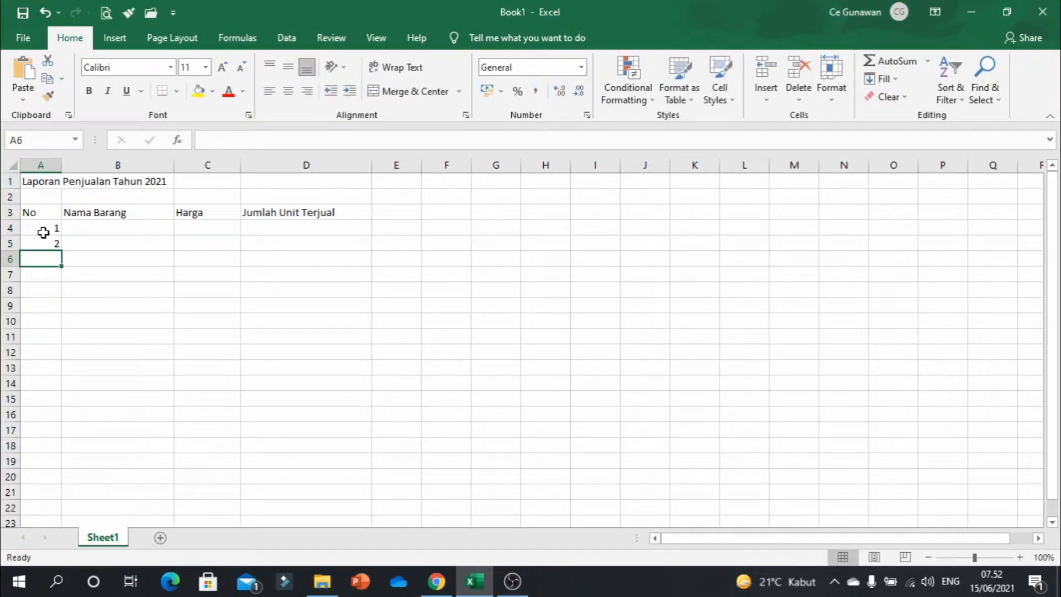
key("Up")
key("Down")
key("Down")
key("Down")
key("Up")
key("Up")
key("Up")
key("Up")
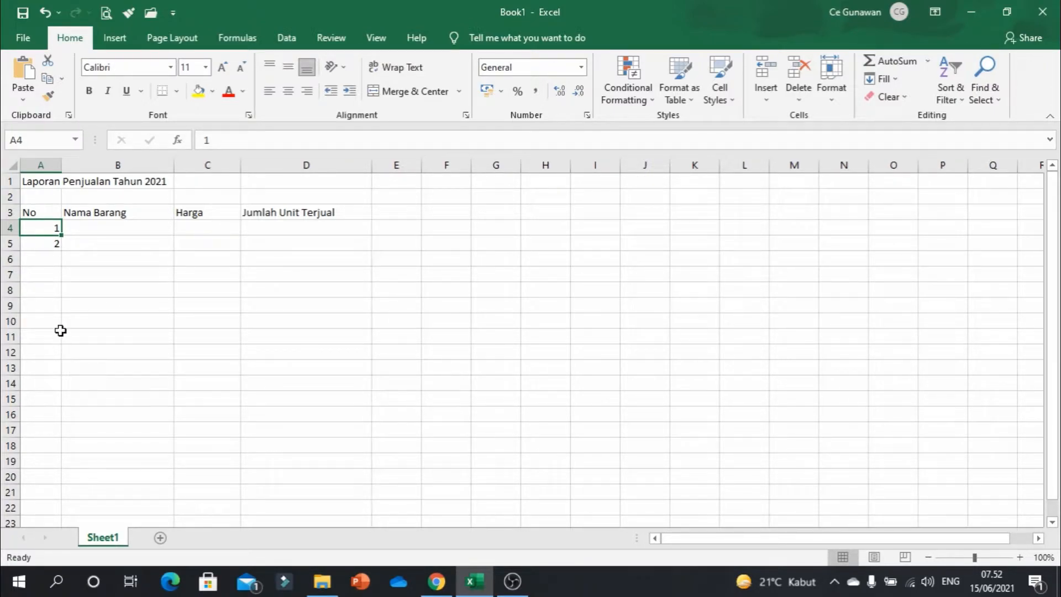
- Enter the row numbers 3, 4 and 5 individually in cells A6 to A8
key("Down")
key("Down")
type("3")
key("Return")
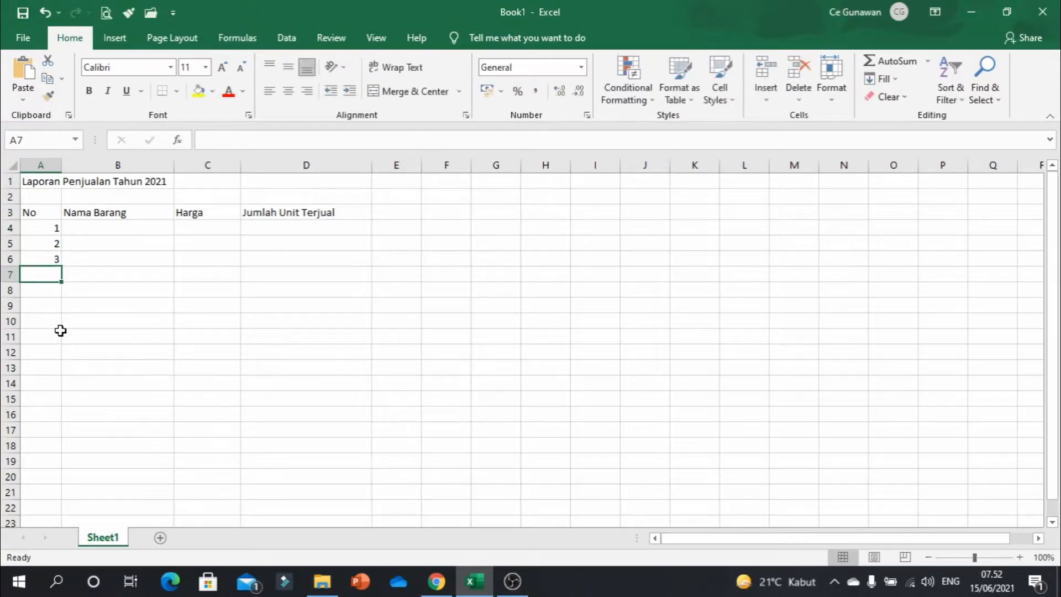
type("4")
key("Return")
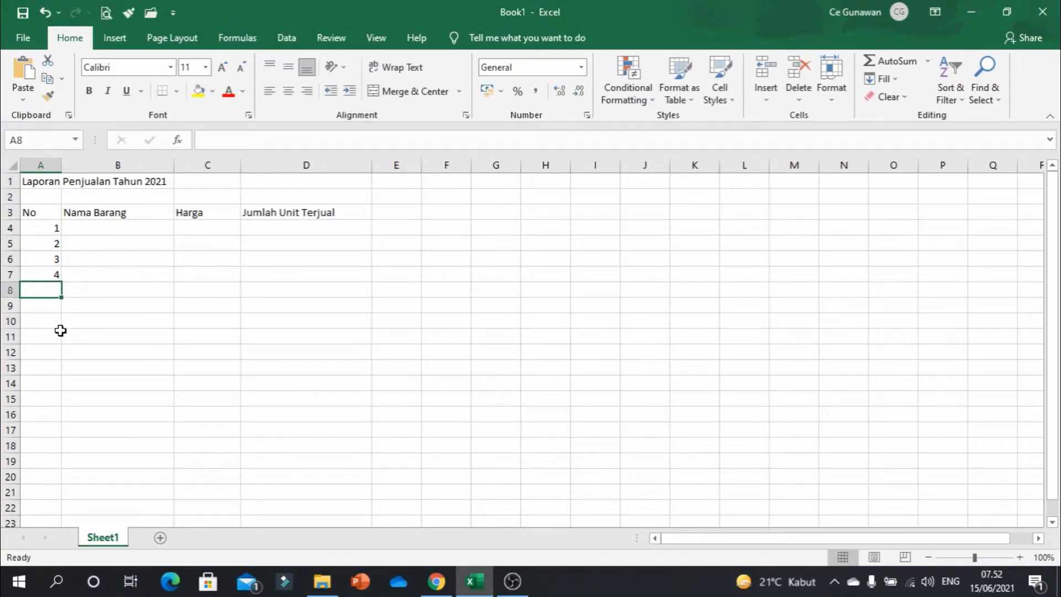
type("5")
key("Return")
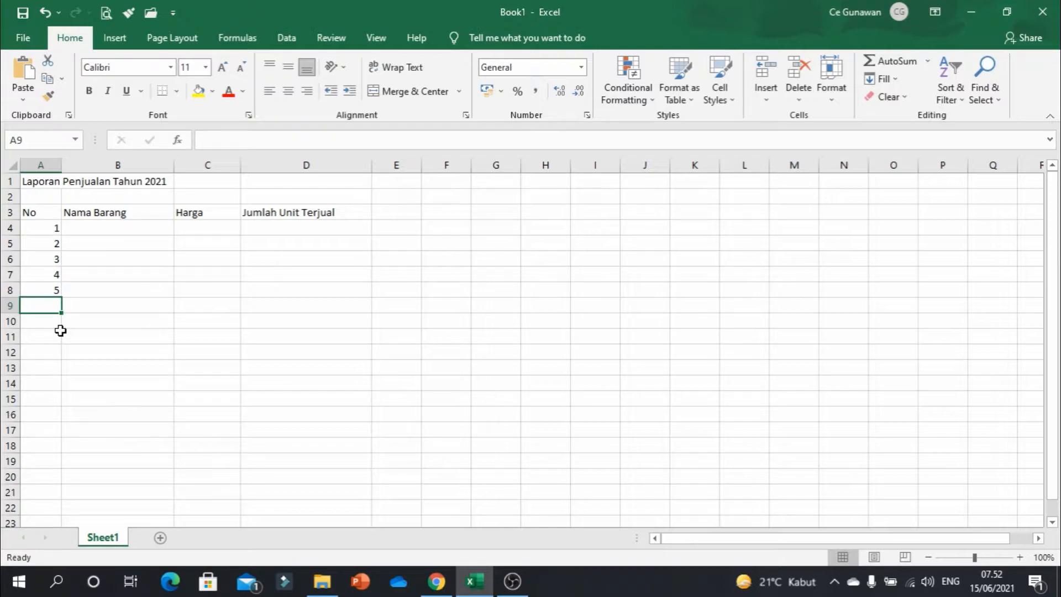
- Clear the manually entered numbers below row number 2 in the No column
left_click_drag(57, 257, 63, 333)
key("Delete")
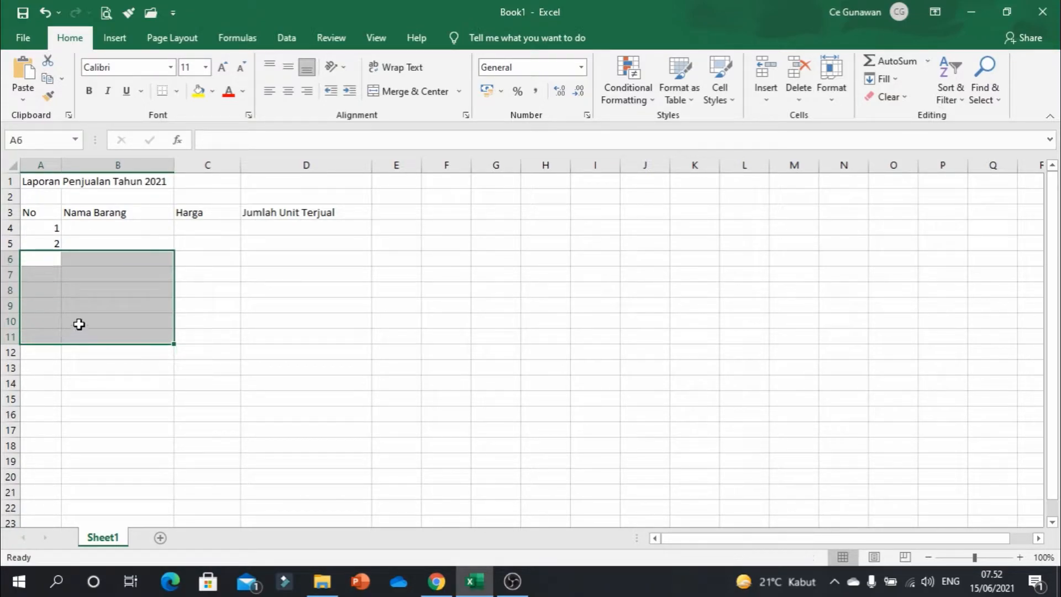
left_click(291, 273)
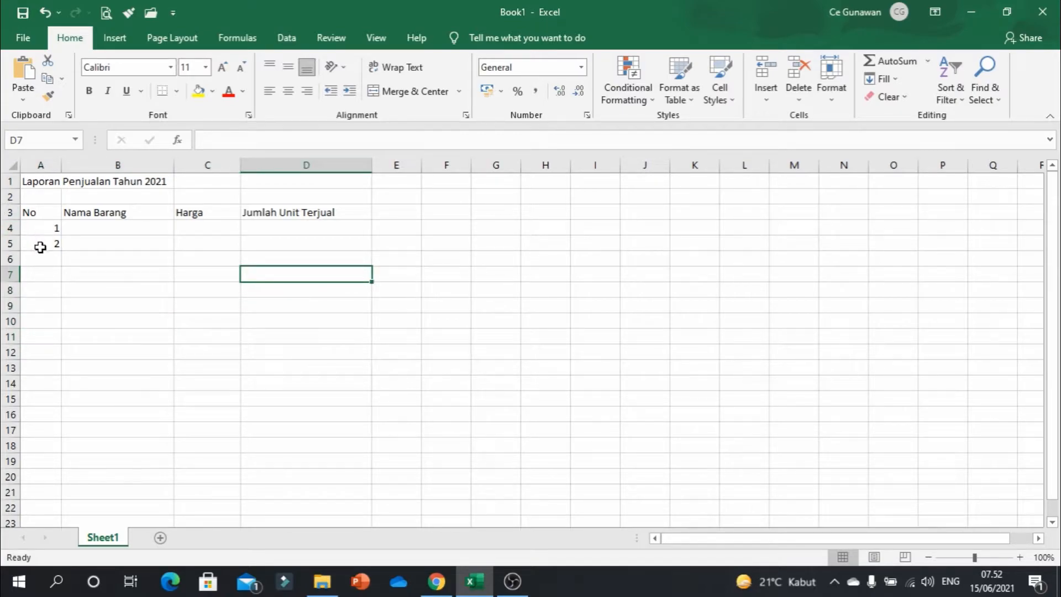
- Extend the number series from A4:A5 down to 10 in cell A13 and centre the numbers horizontally
left_click_drag(41, 227, 50, 243)
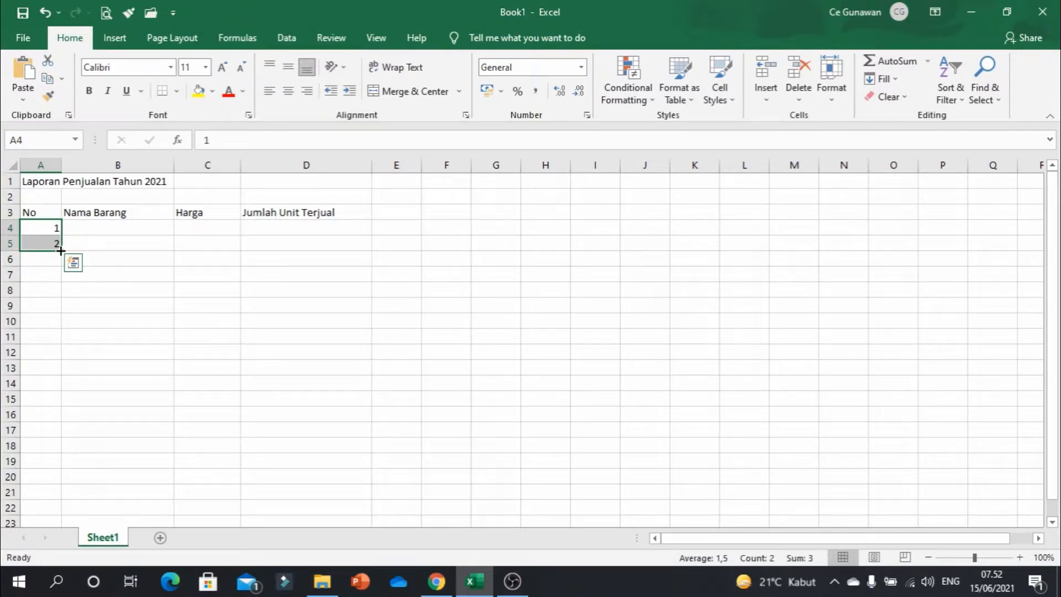
left_click_drag(60, 251, 62, 352)
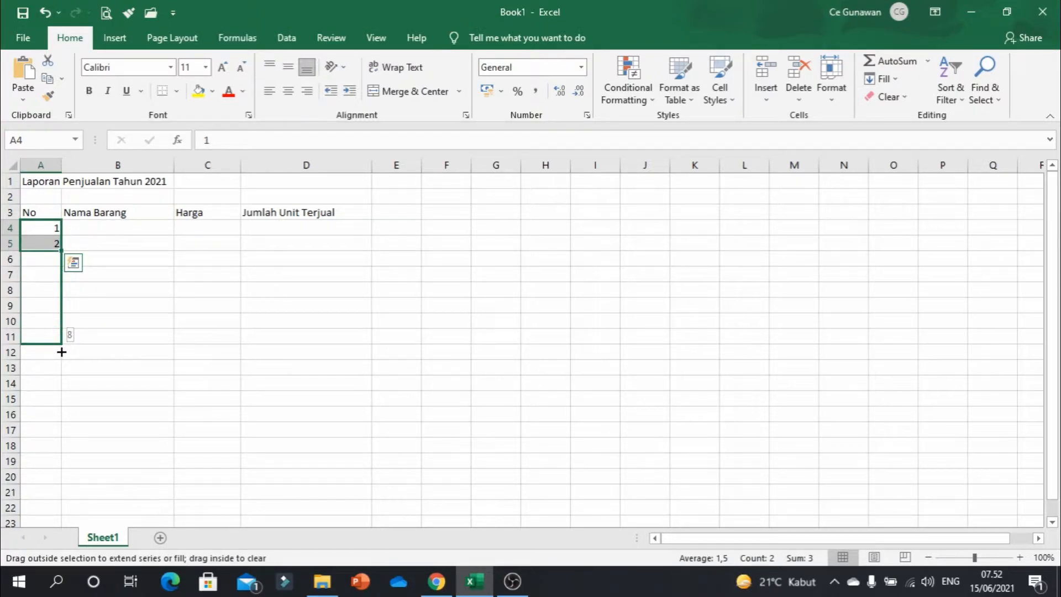
left_click_drag(61, 352, 58, 376)
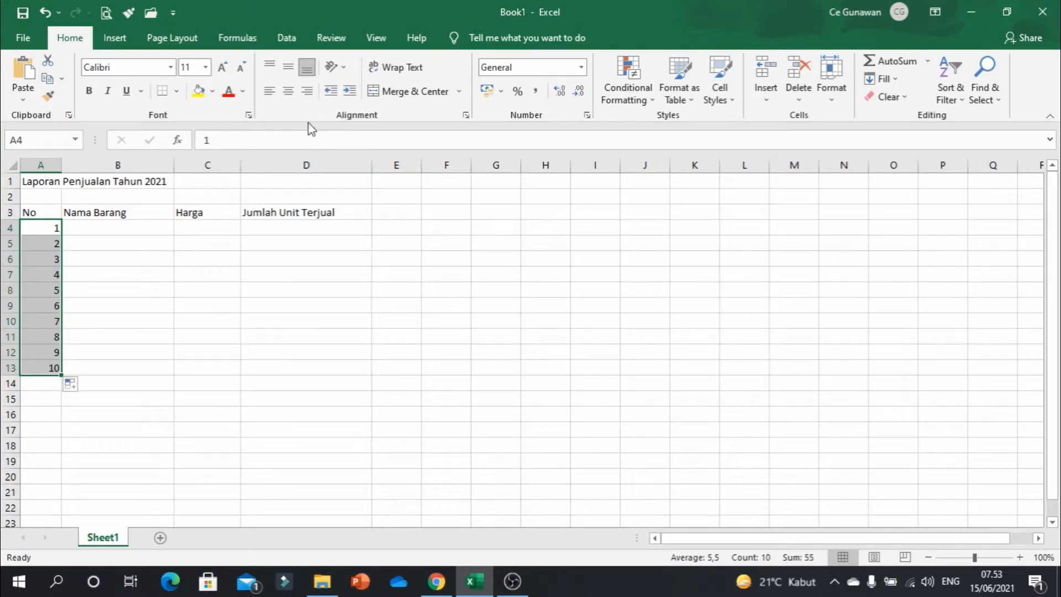
left_click(288, 91)
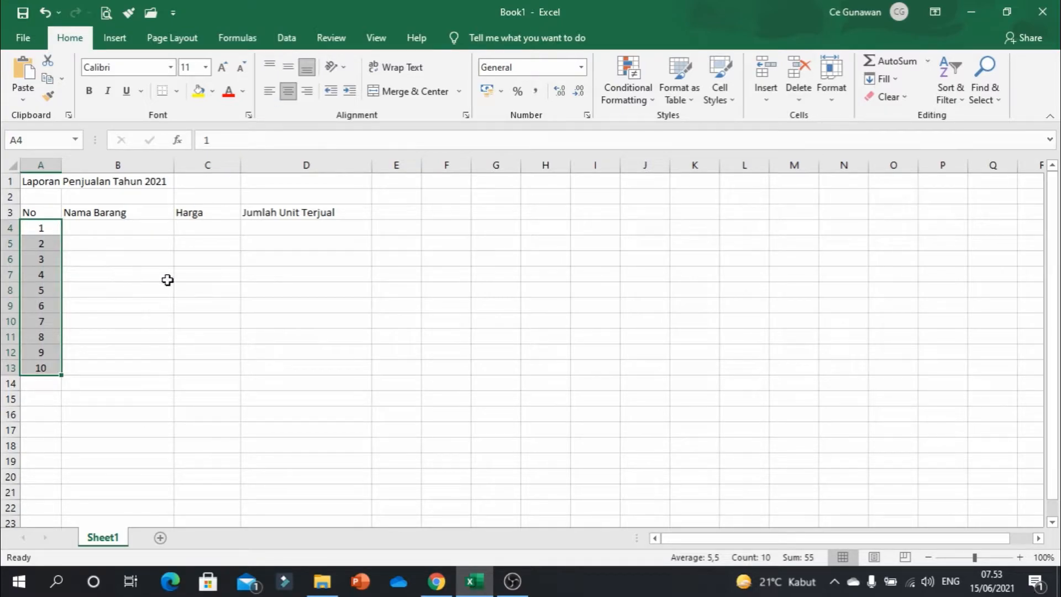
- Extend the number series in the No column down to 100 in cell A103
scroll(123, 326, "down", 1)
left_click_drag(65, 333, 60, 469)
scroll(279, 367, "up", 10)
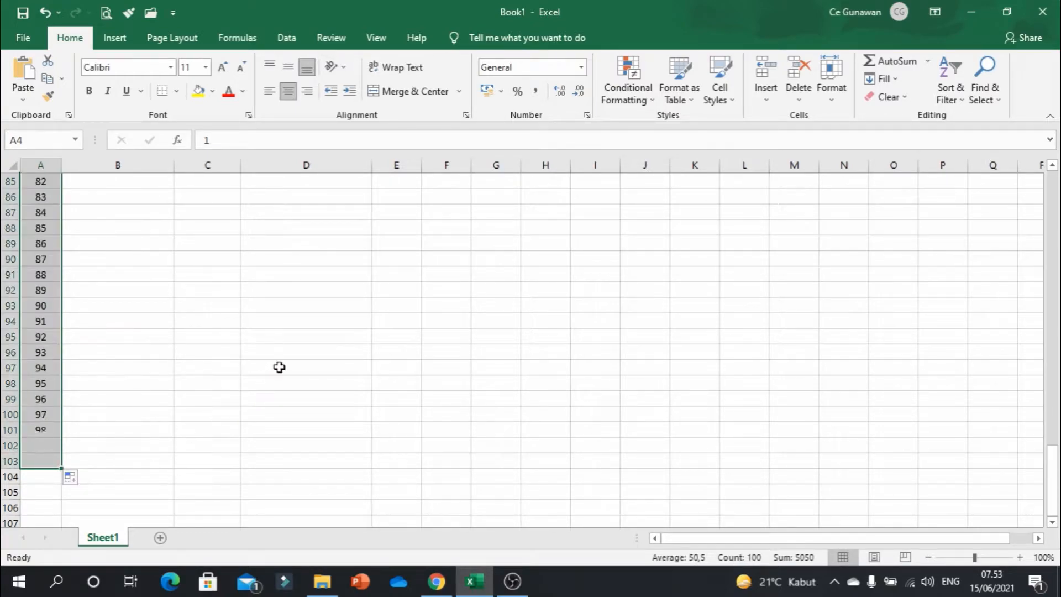
scroll(212, 350, "up", 18)
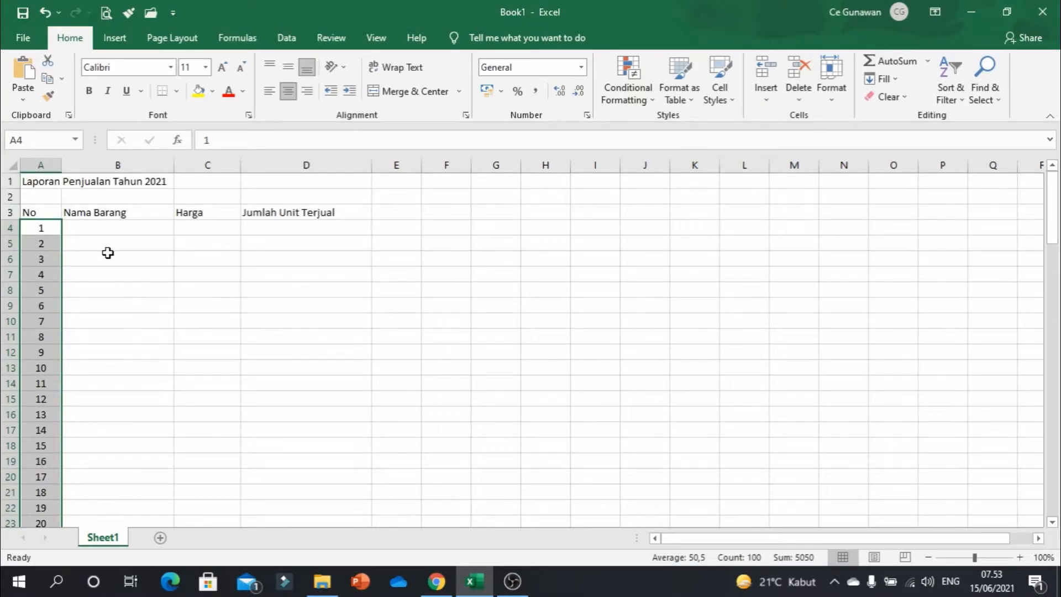
scroll(108, 253, "down", 1)
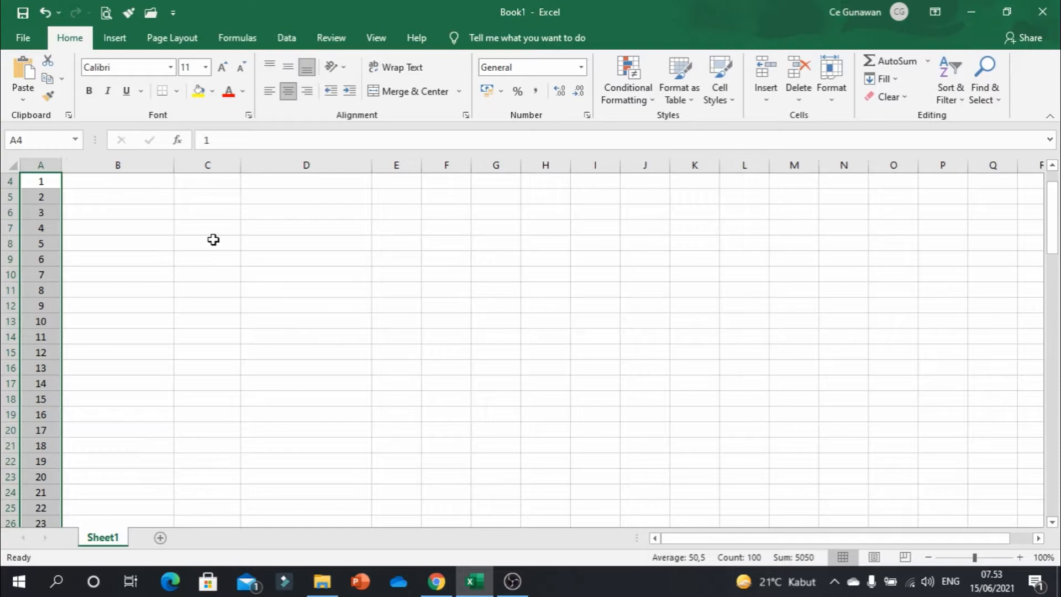
- Clear the numbers below row number 10 in the No column, from A14 to A103
left_click(132, 301)
left_click_drag(31, 337, 60, 489)
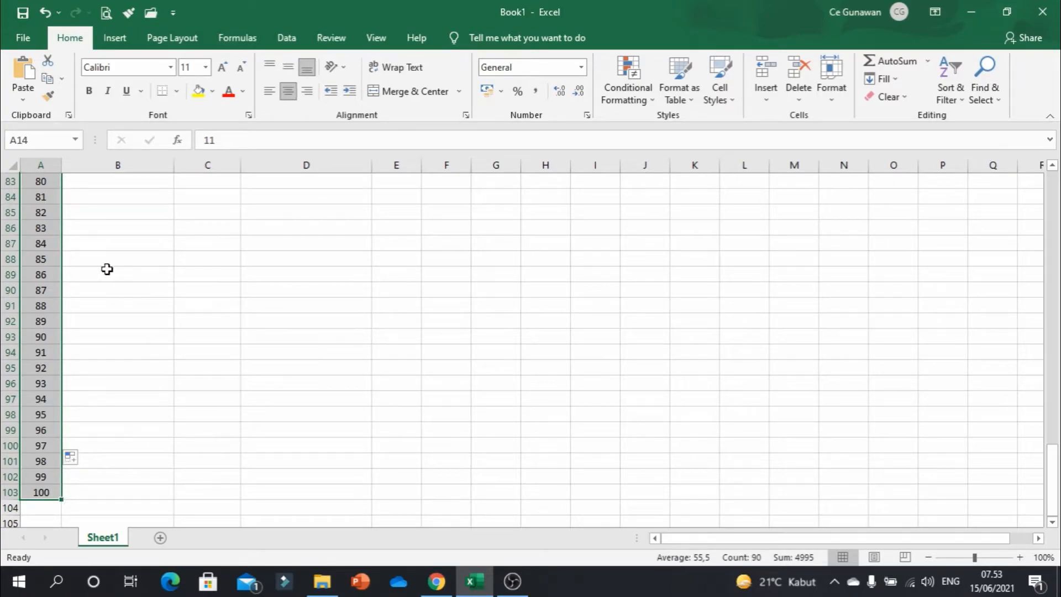
key("Delete")
scroll(107, 269, "up", 20)
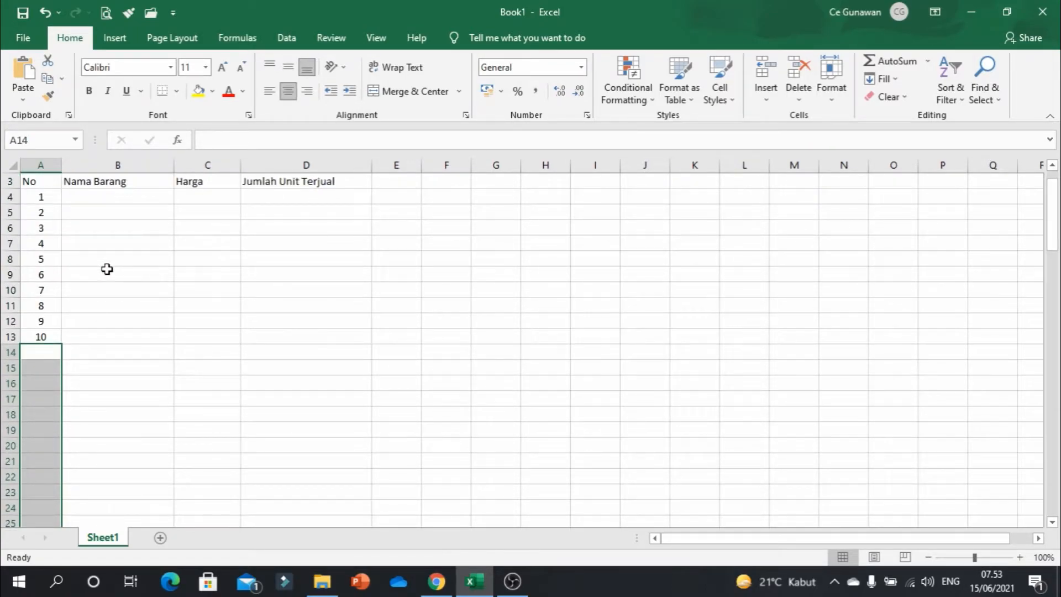
scroll(279, 263, "up", 1)
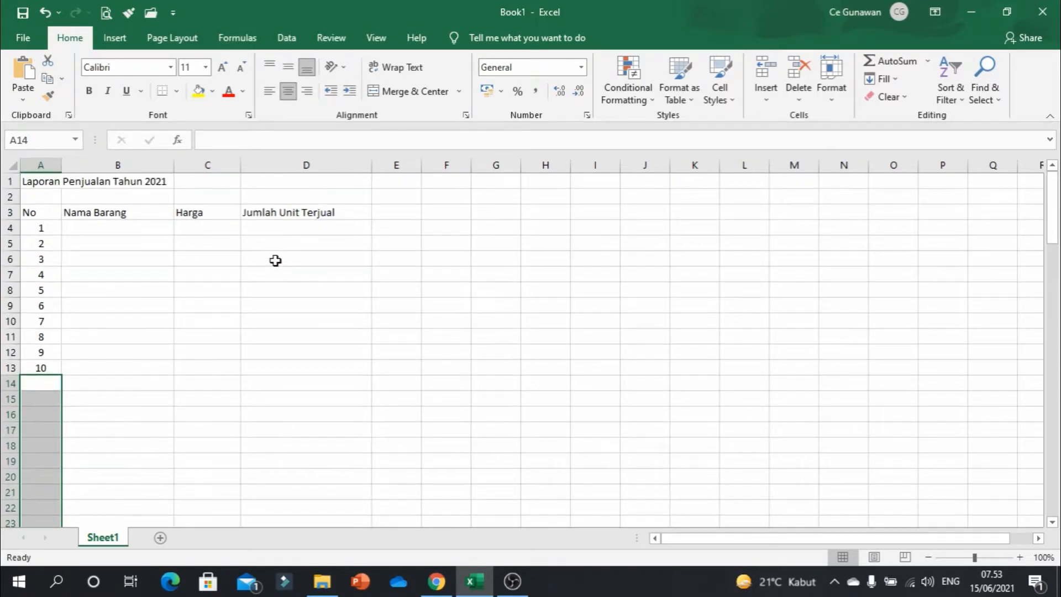
- Enter the item names Barang A, Barang B and Barang C in cells B4 to B6 under Nama Barang
left_click(142, 230)
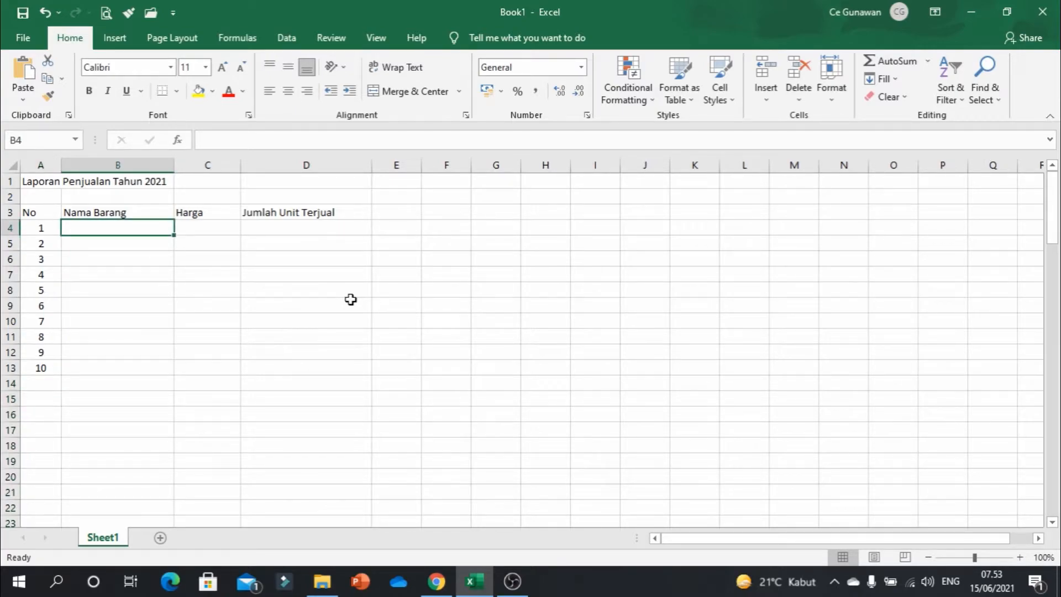
type("Barang A")
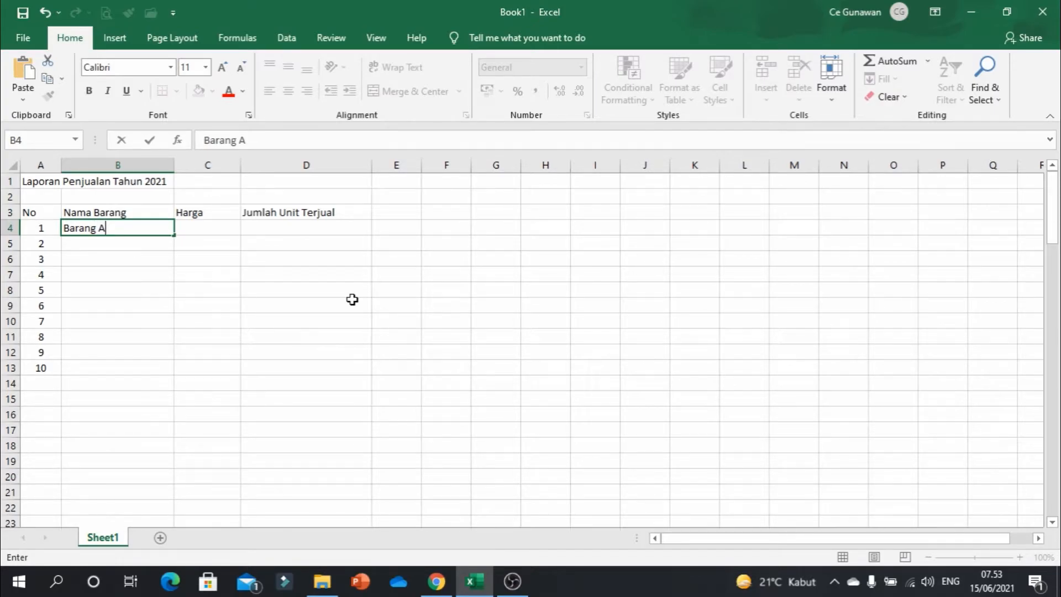
key("Return")
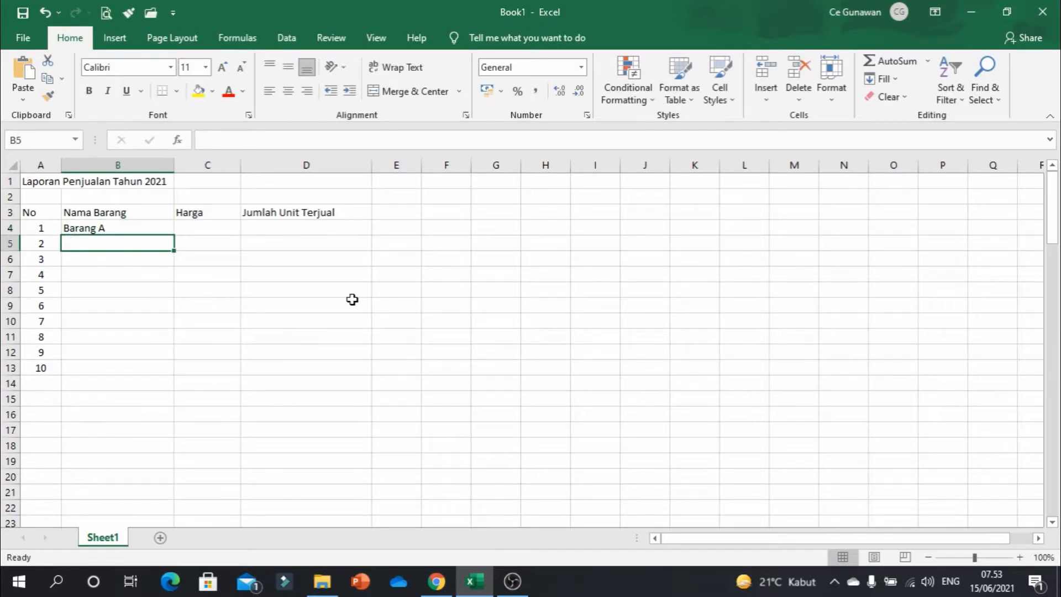
type("Barang B")
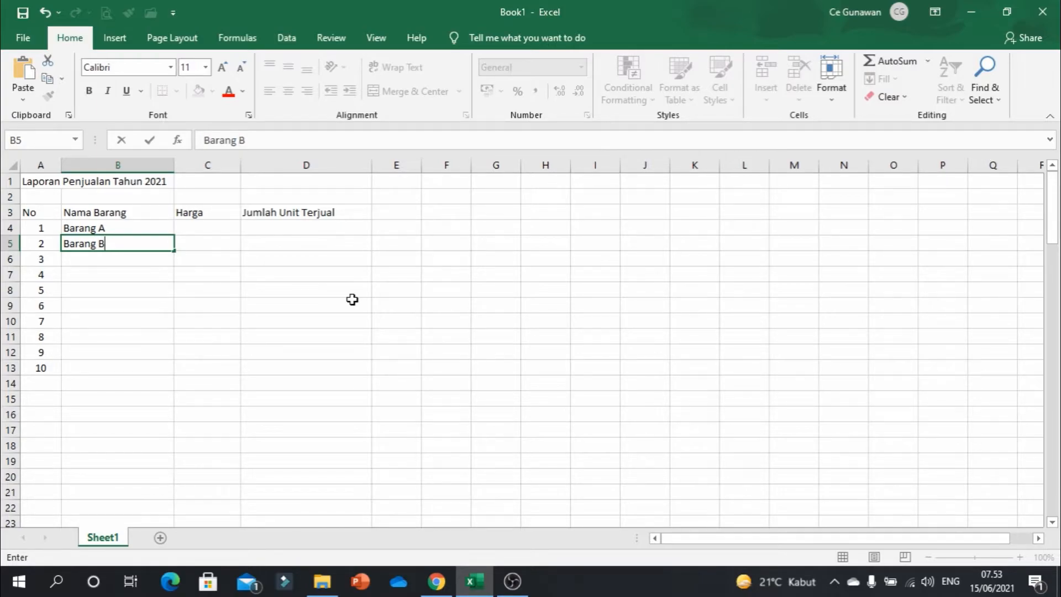
key("Return")
type("Barang")
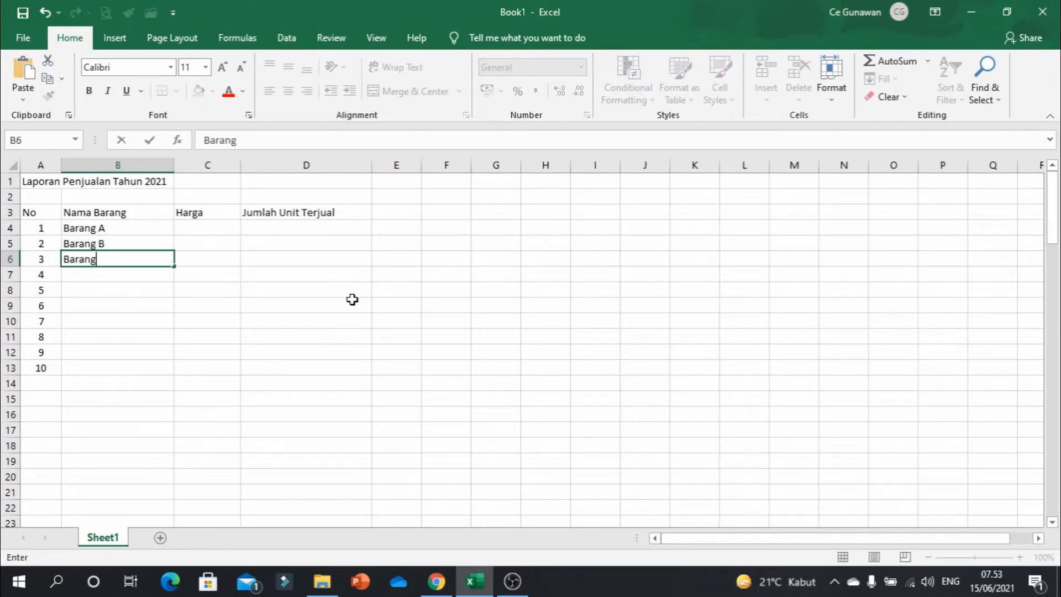
type(" C")
key("Return")
- Enter the item names Barang D and Barang E in cells B7 and B8
type("Ba")
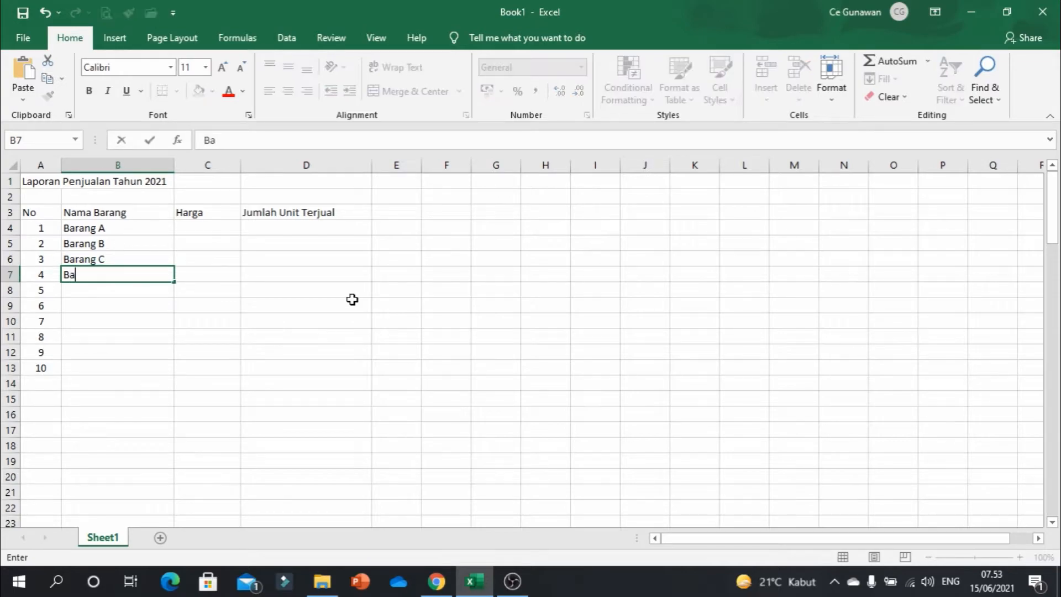
type("rang D")
key("Return")
type("Barang ")
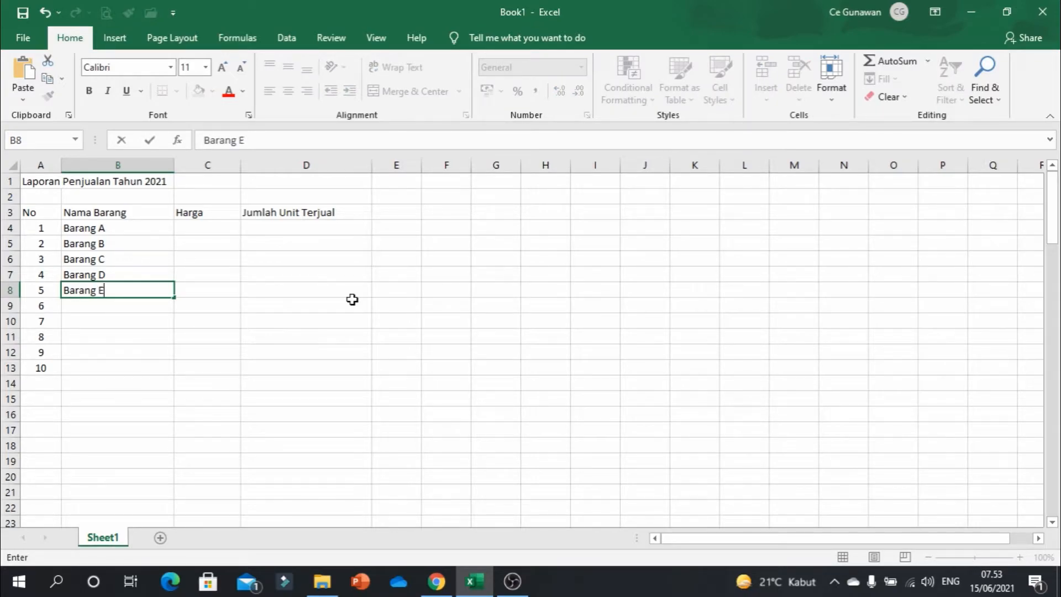
type("E")
key("Return")
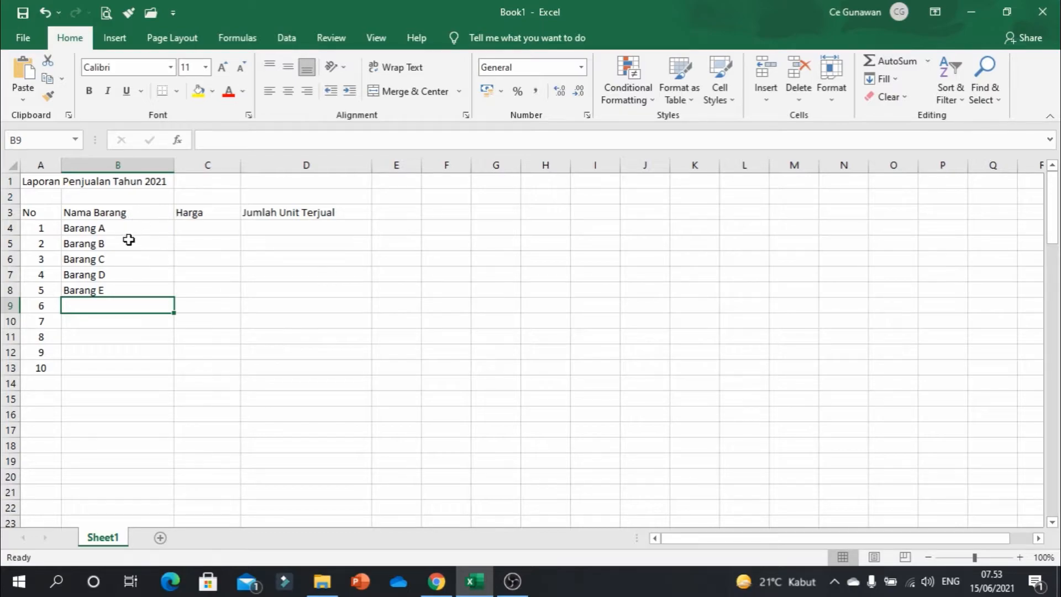
- Clear the unused row numbers 6 to 10 from cells A9 to A13
left_click_drag(134, 264, 171, 296)
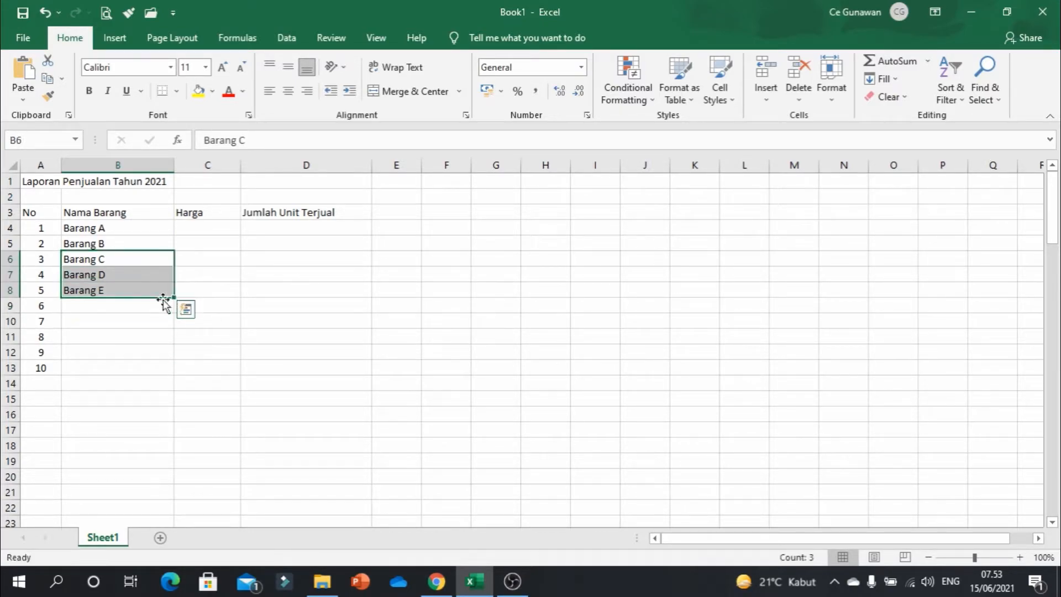
left_click(107, 318)
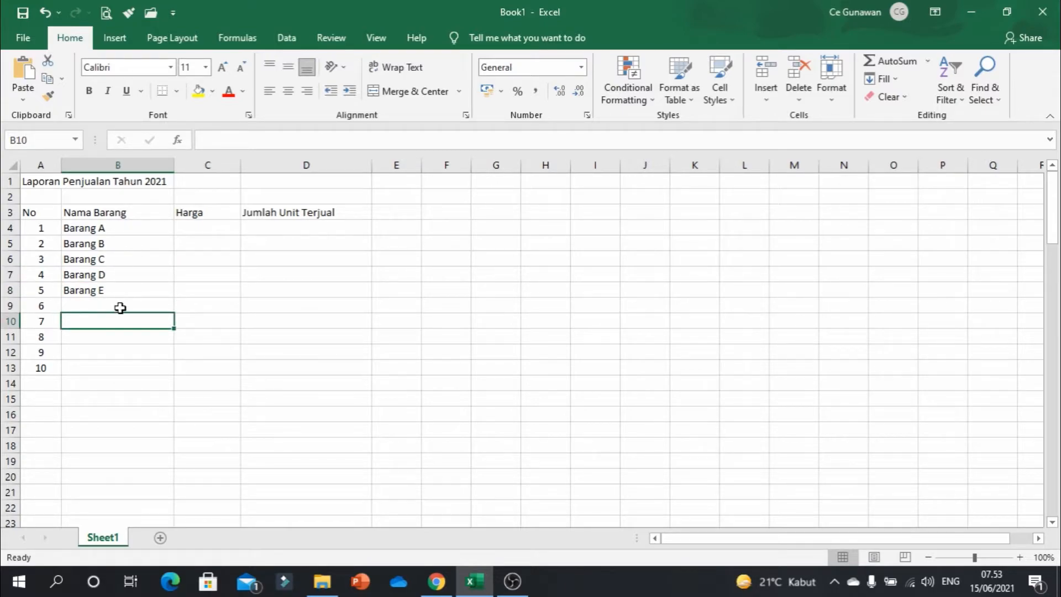
left_click_drag(40, 307, 34, 365)
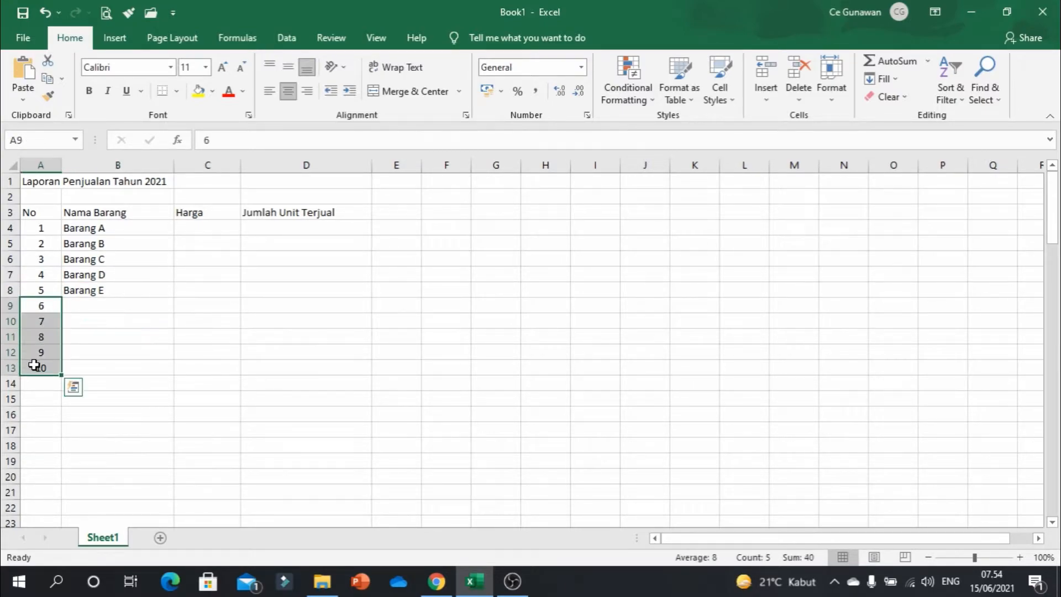
key("Delete")
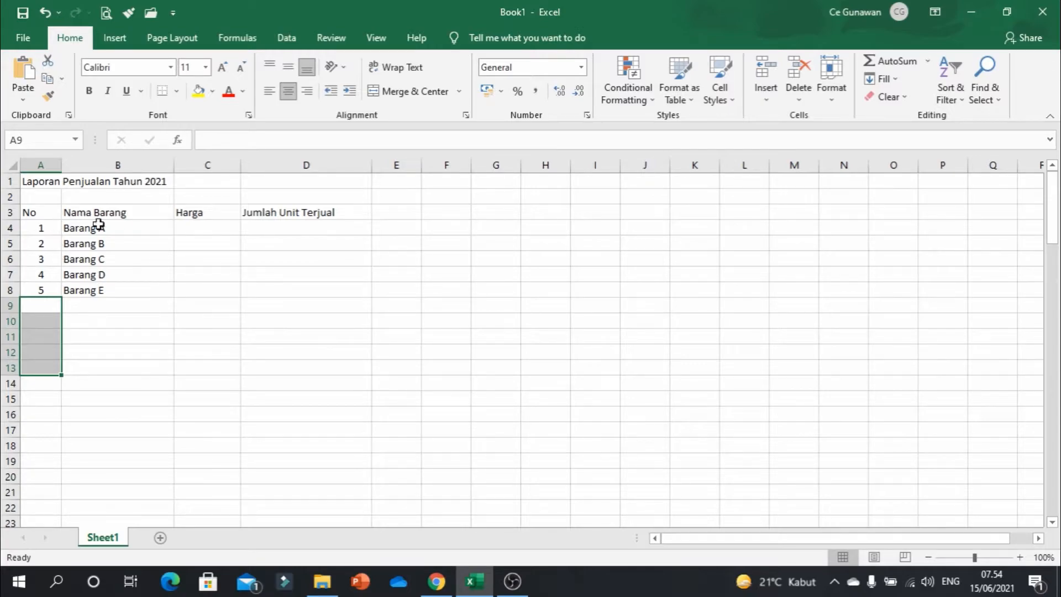
- Enter the prices 200, 100, 50, 400 and 350 in cells C4 to C8 under Harga
left_click(199, 225)
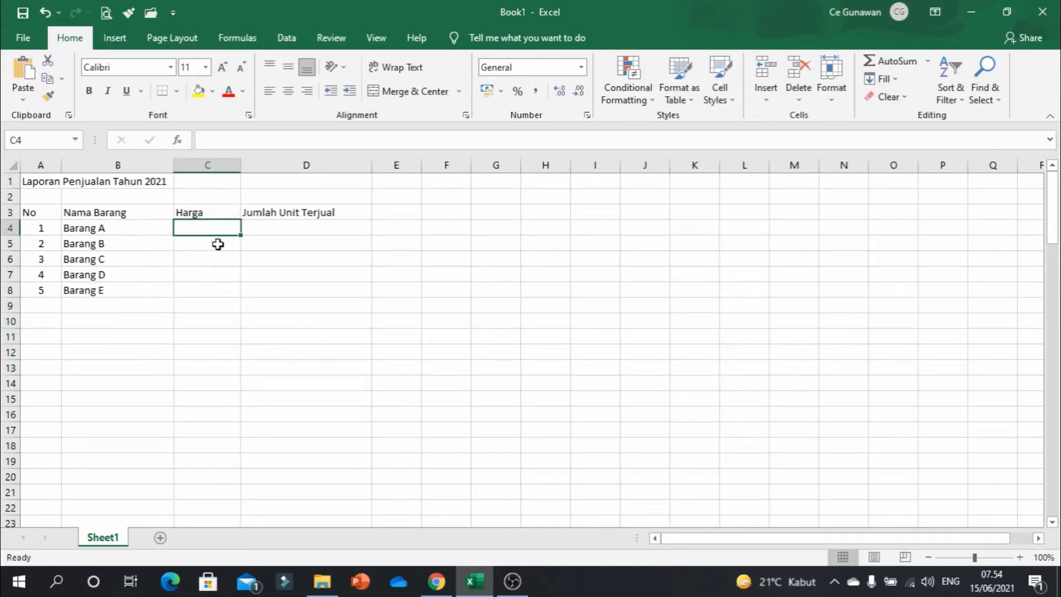
type("200")
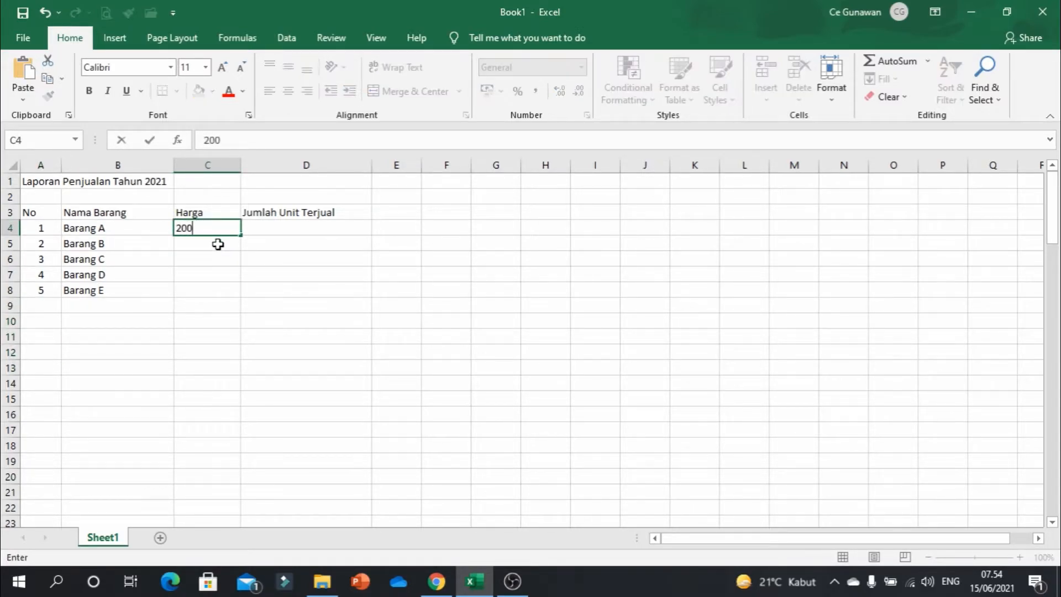
key("Return")
type("100")
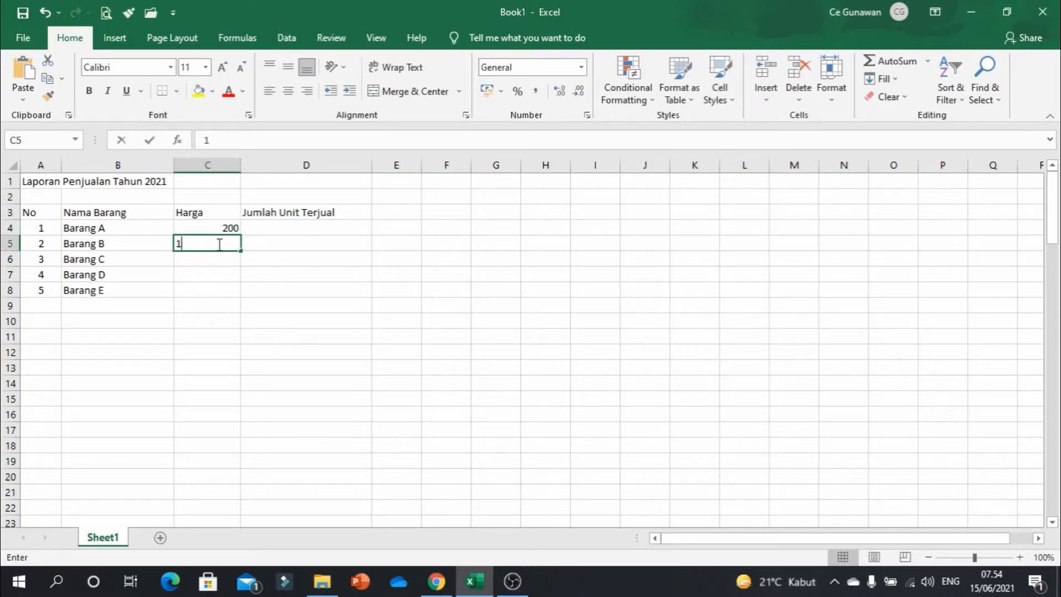
key("Return")
type("50")
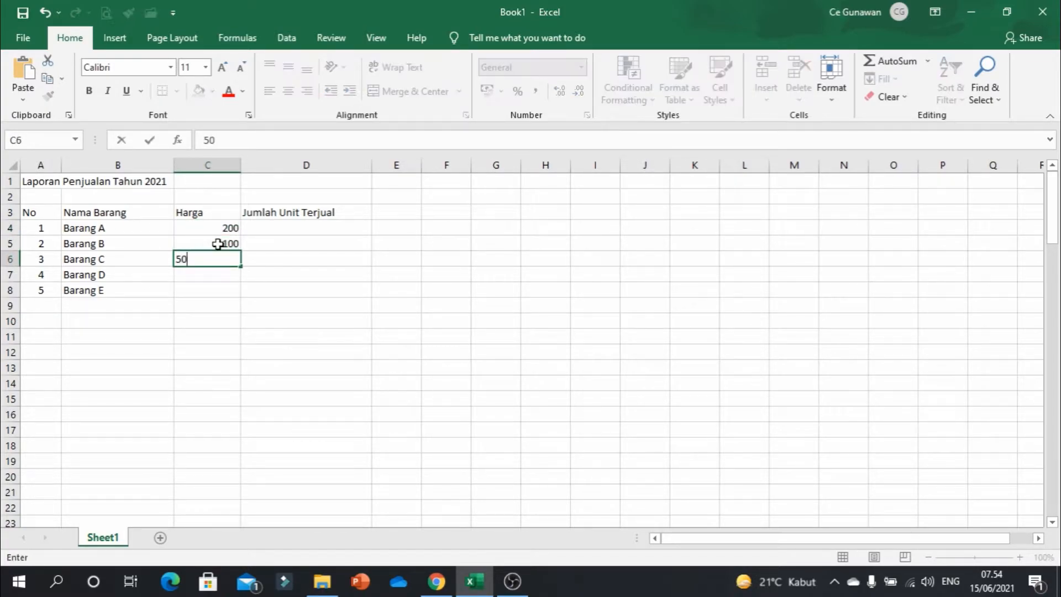
key("Return")
type("400")
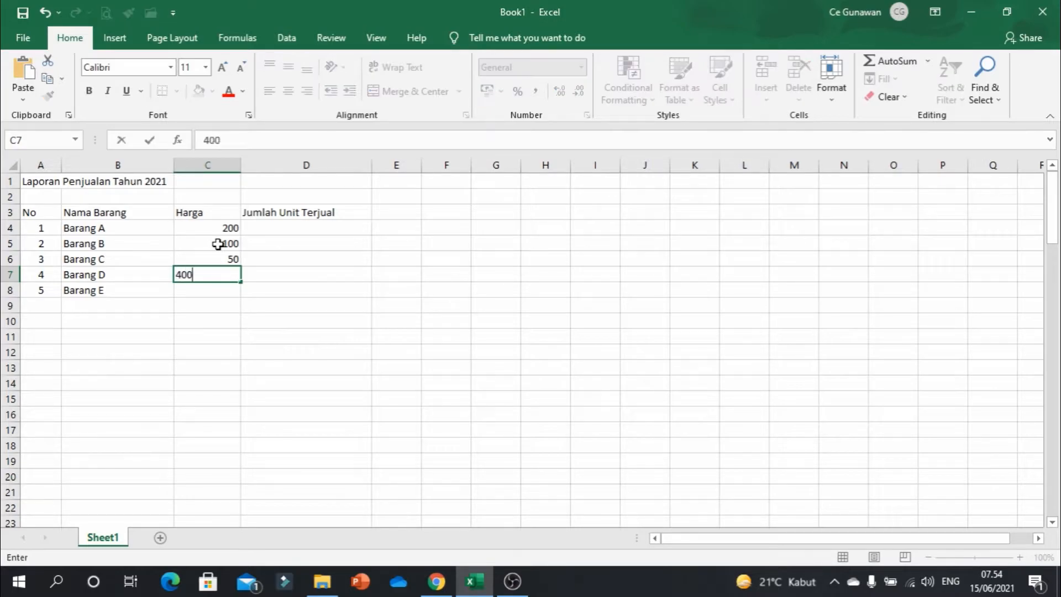
key("Return")
type("350")
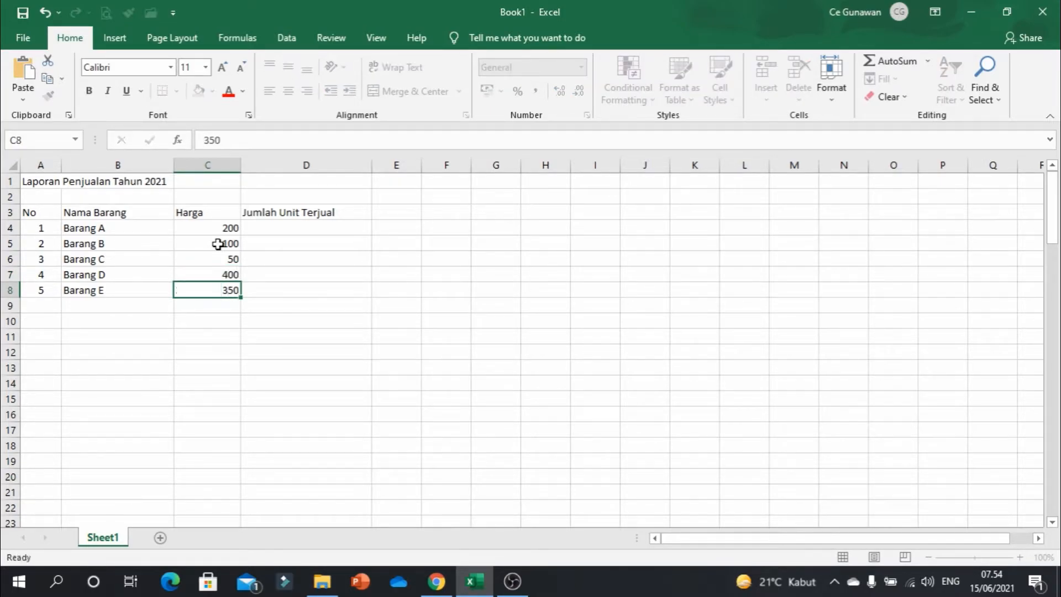
key("Return")
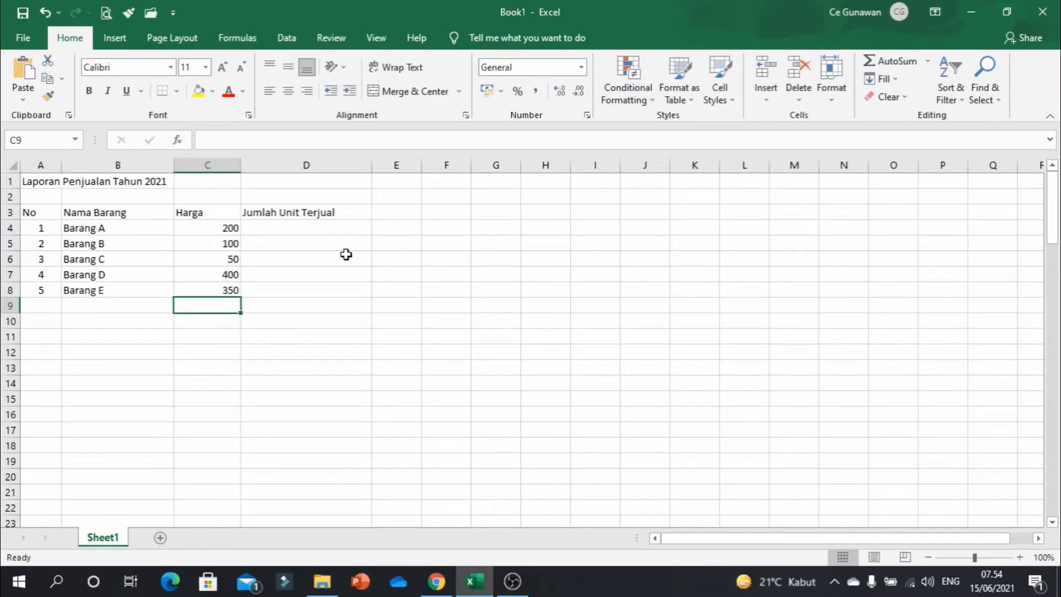
- Enter the units sold 2, 4, 5, 2 and 3 in cells D4 to D8 under Jumlah Unit Terjual
left_click(326, 227)
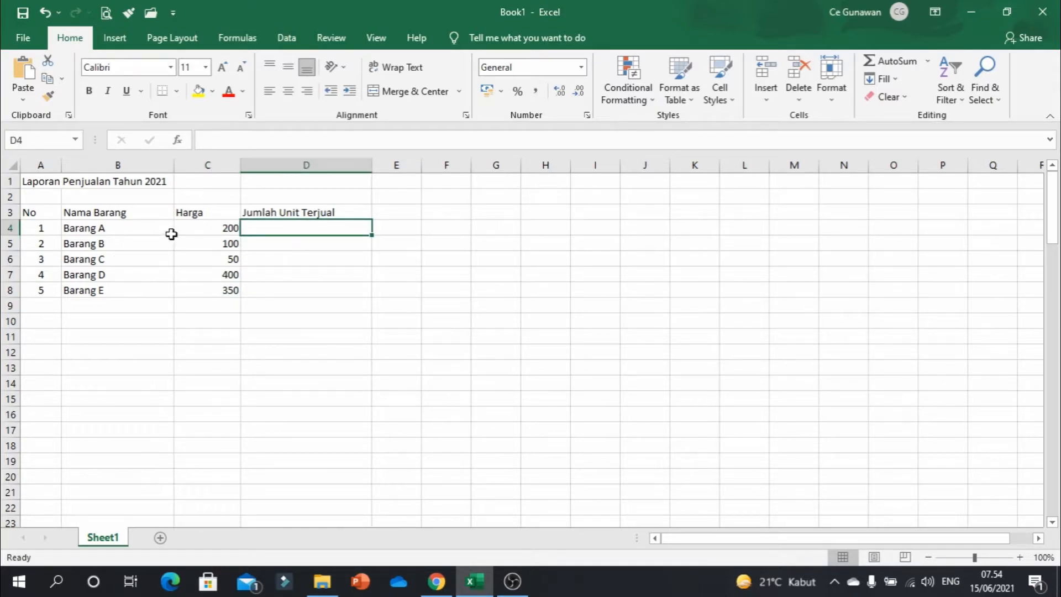
type("2")
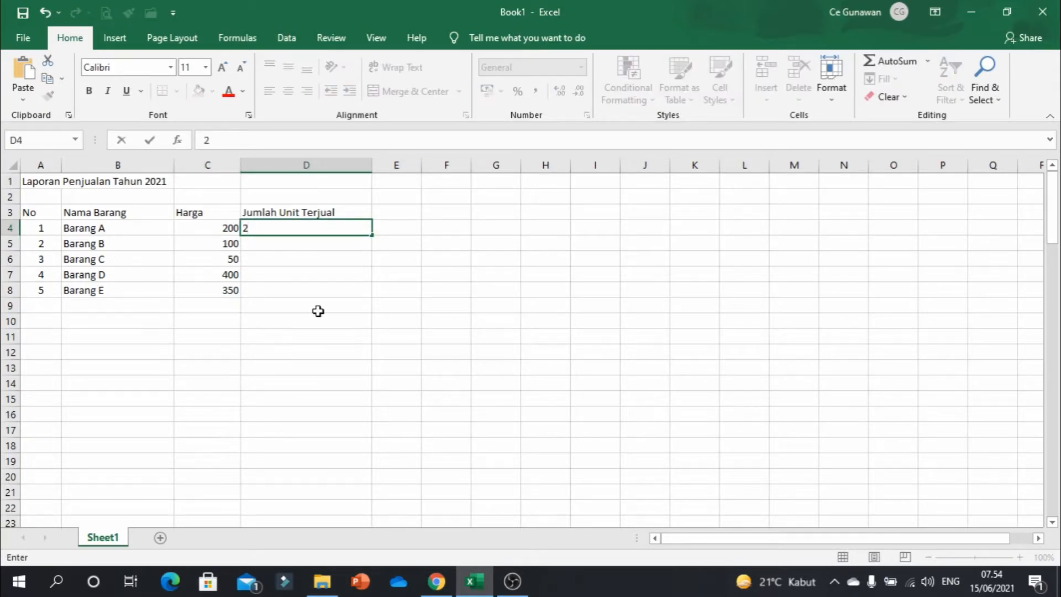
key("Return")
type("4")
key("Return")
type("5")
key("Return")
type("2")
key("Return")
type("3")
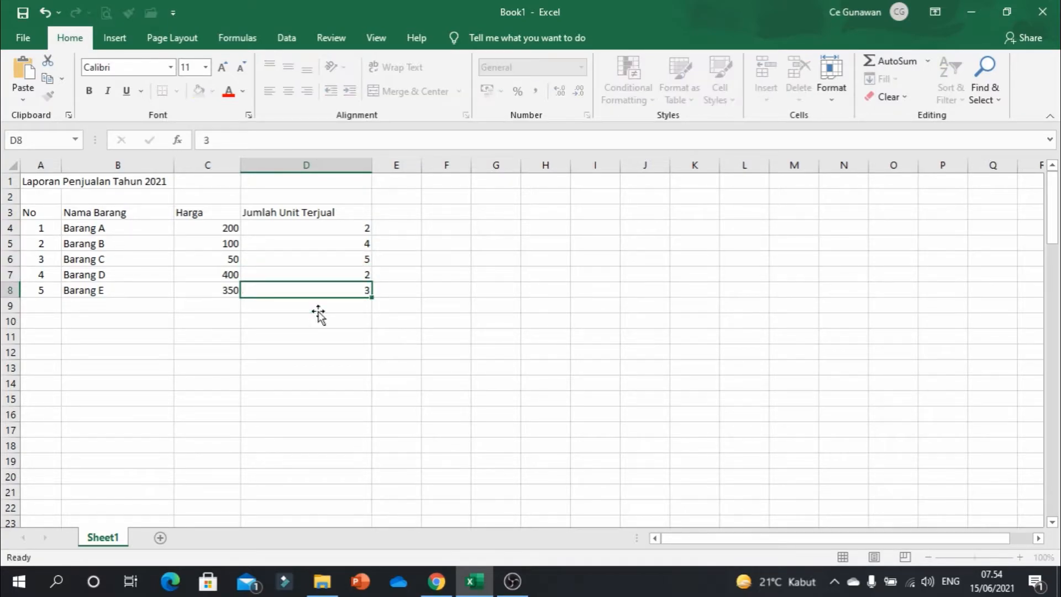
key("Return")
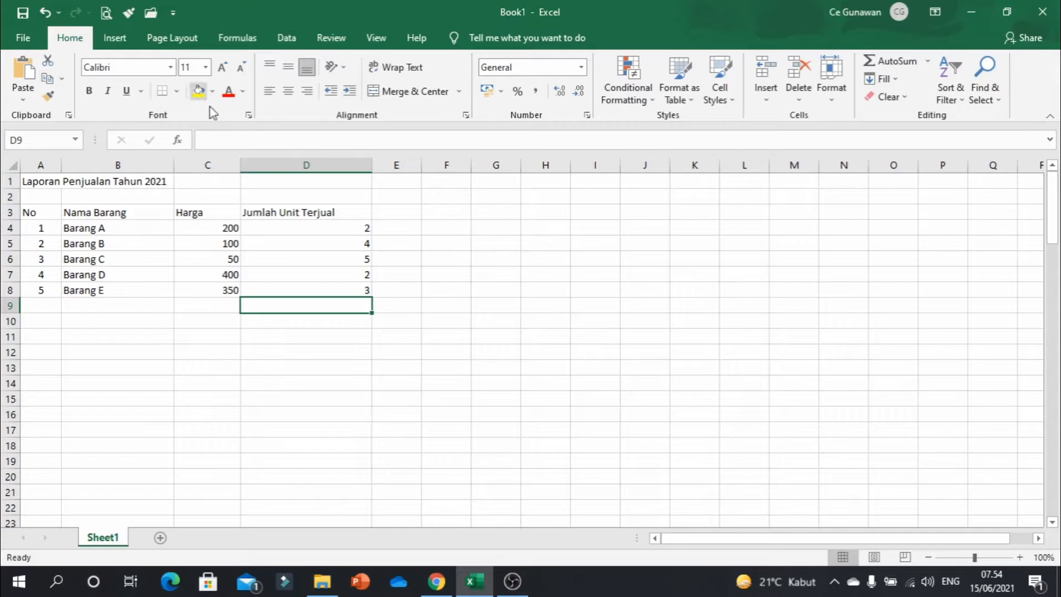
- Change the font of the range A1:F8 to Arial
left_click(58, 187)
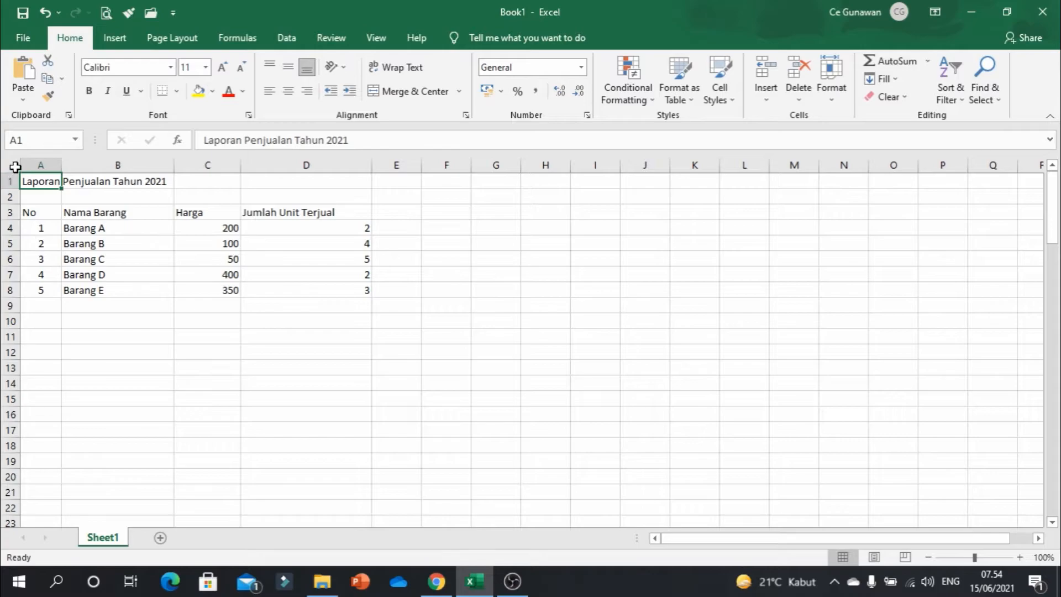
left_click(98, 231)
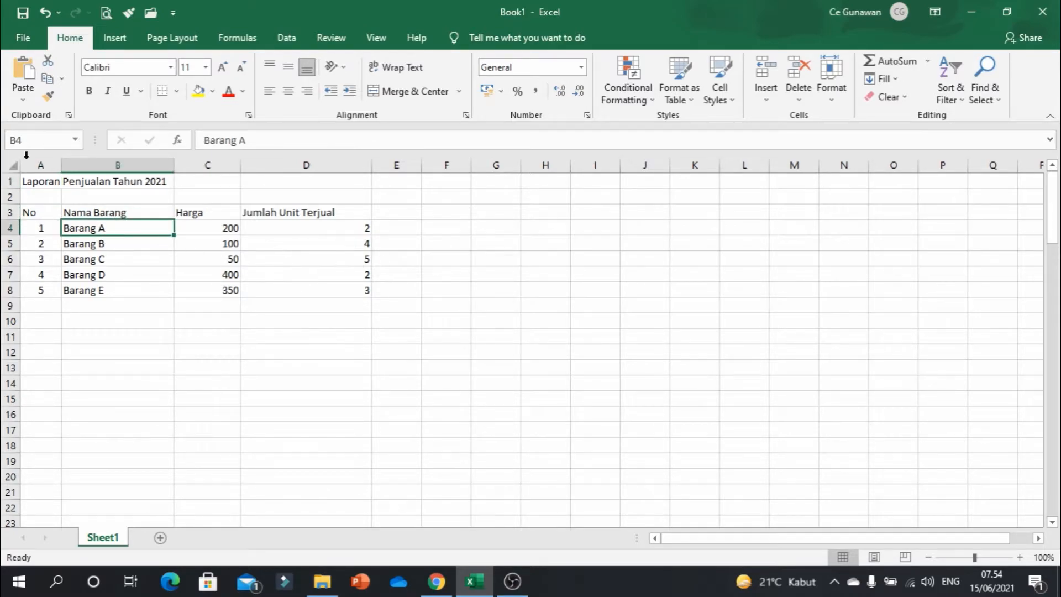
left_click_drag(24, 178, 440, 291)
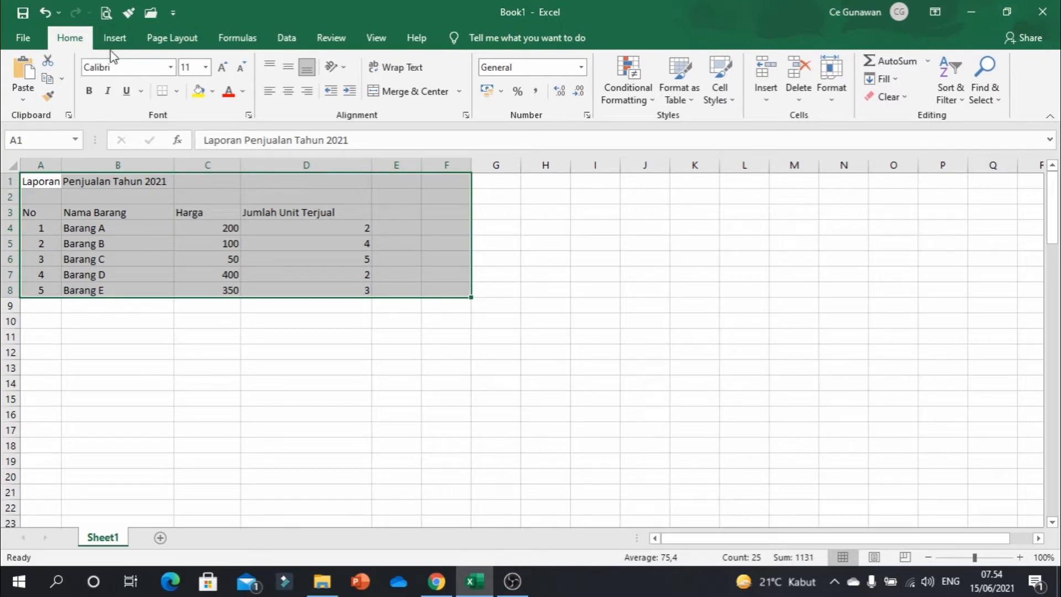
left_click(172, 69)
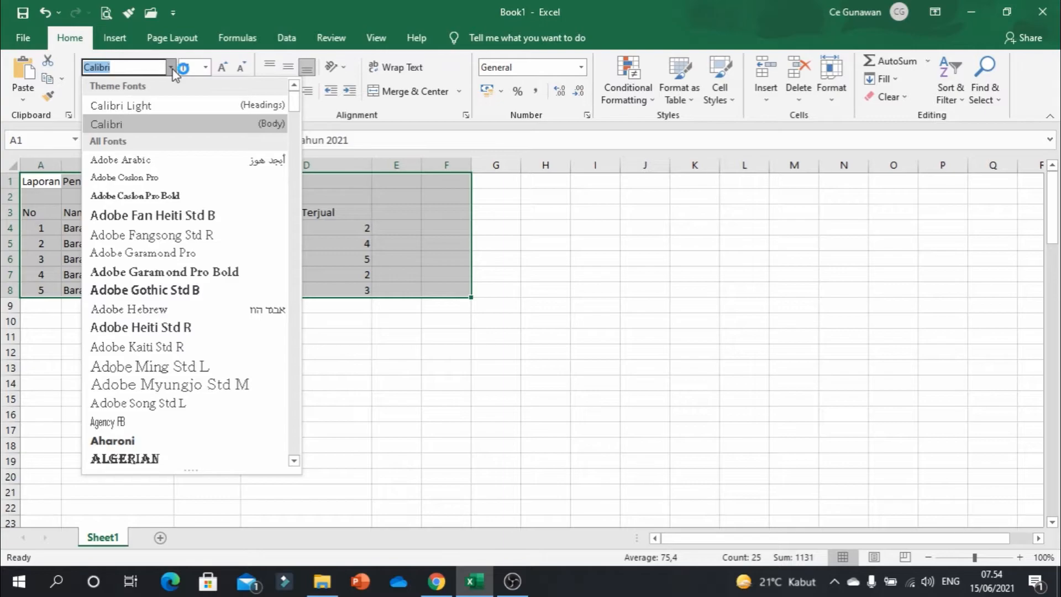
scroll(169, 302, "down", 3)
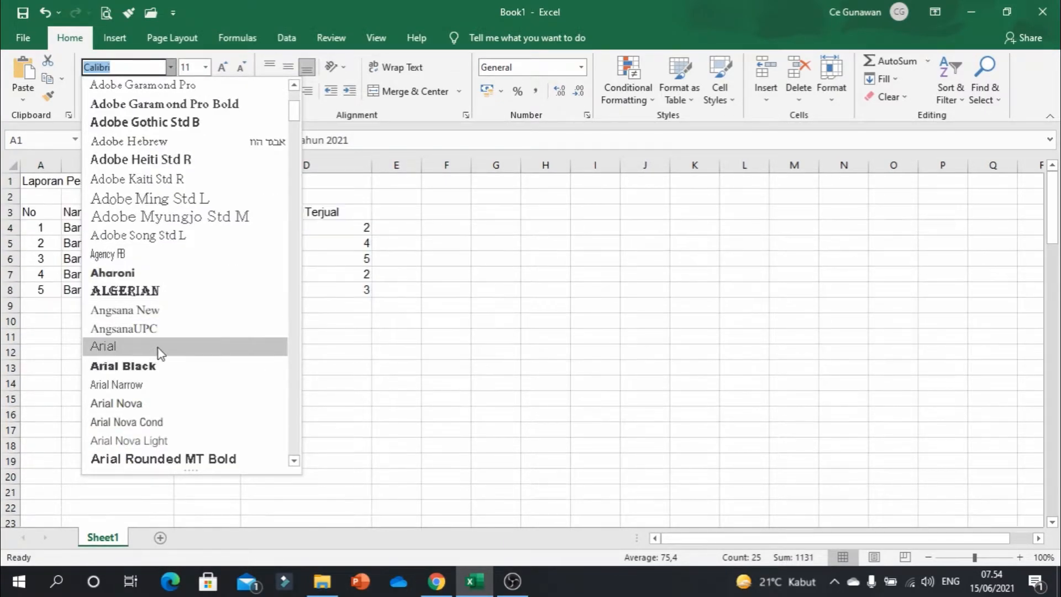
left_click(158, 346)
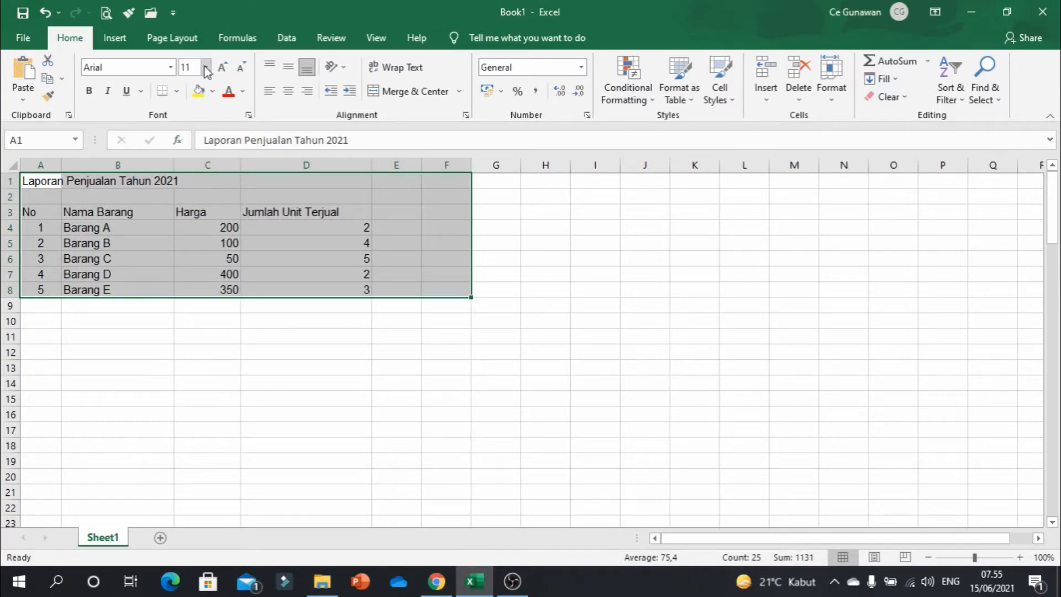
- Select the whole table from the No heading in A3 to cell D8
left_click(465, 339)
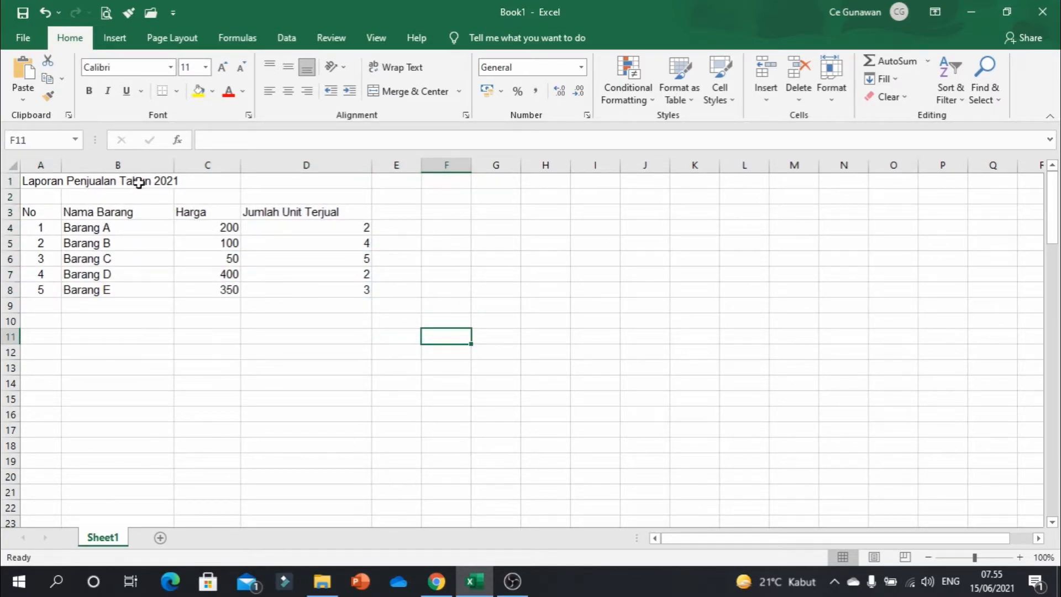
left_click(9, 213)
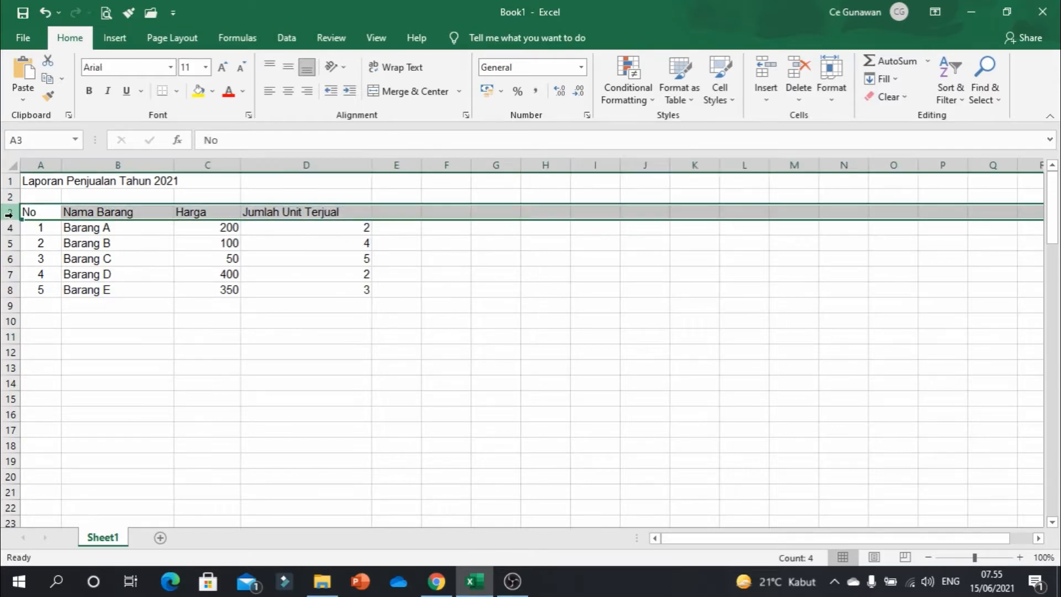
left_click(39, 214)
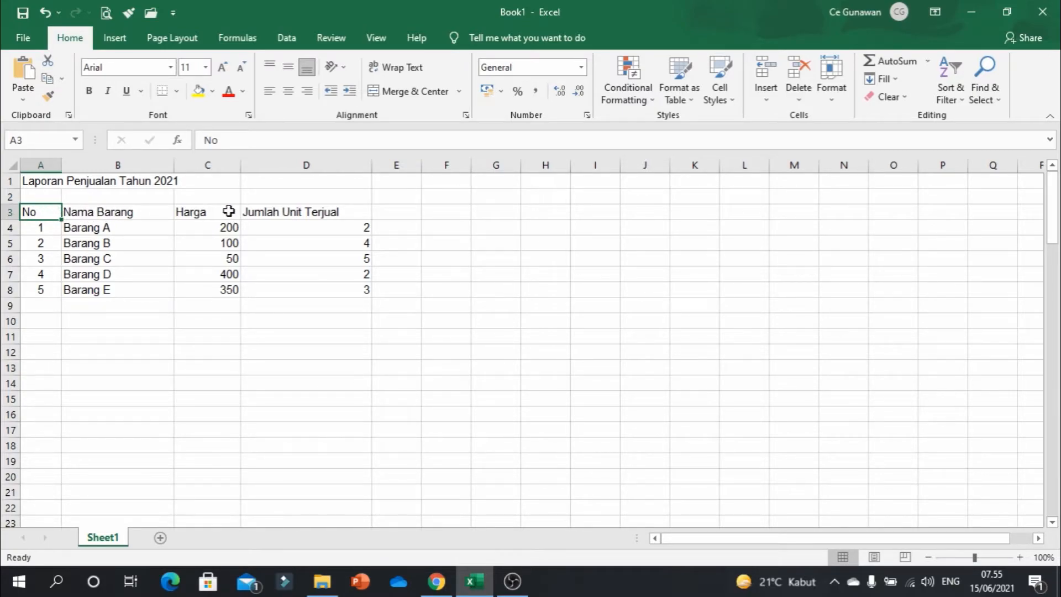
left_click_drag(25, 213, 322, 211)
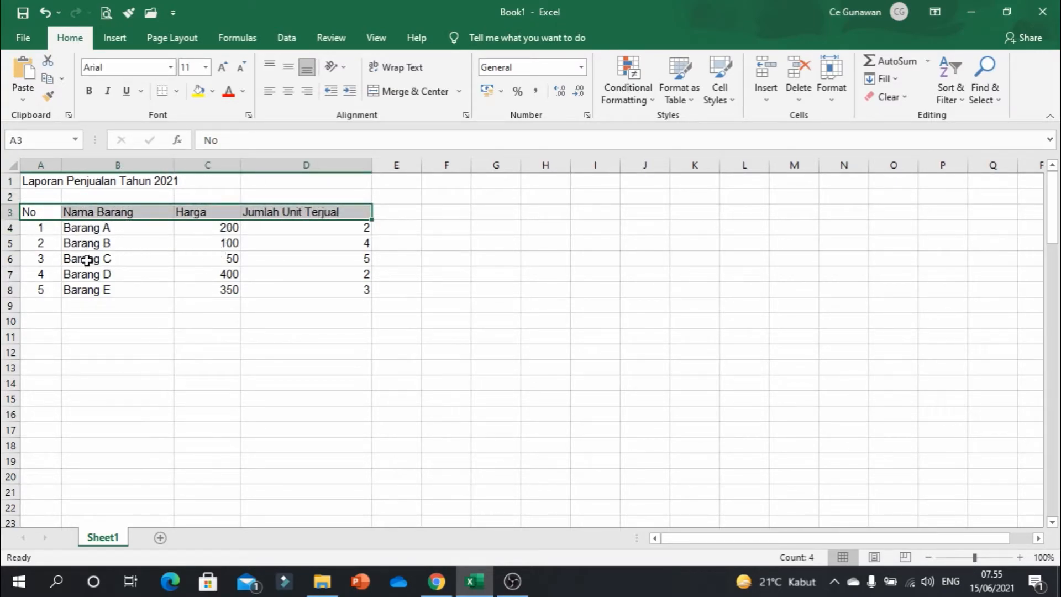
left_click(165, 234)
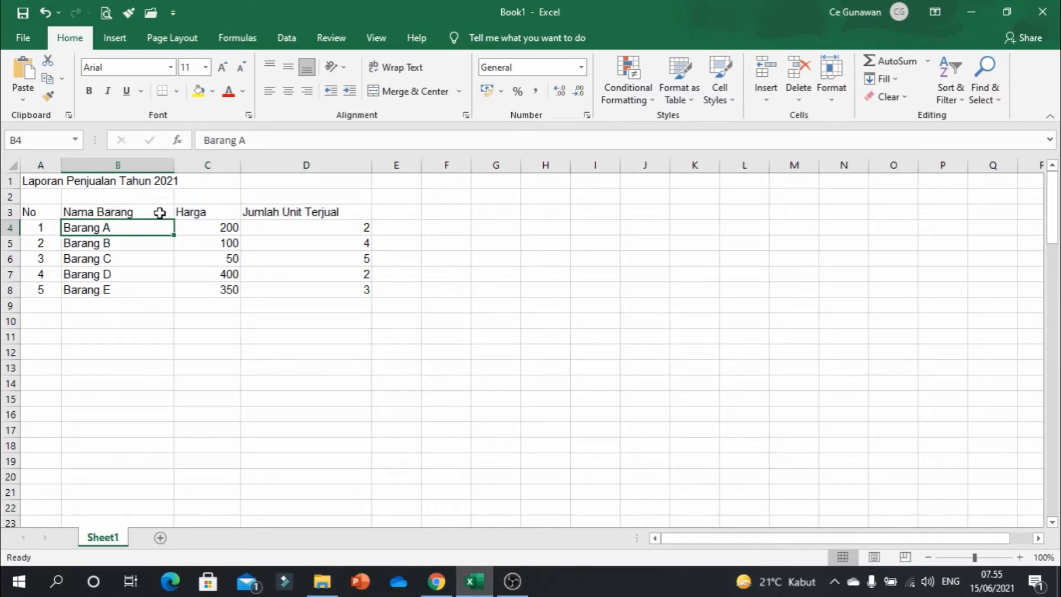
left_click_drag(30, 211, 320, 297)
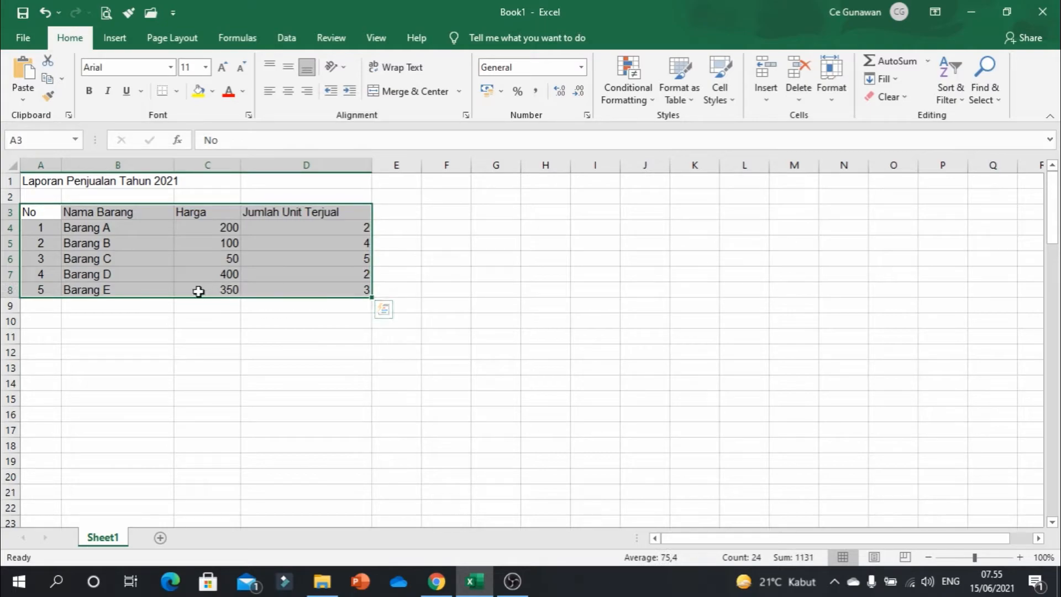
left_click(176, 92)
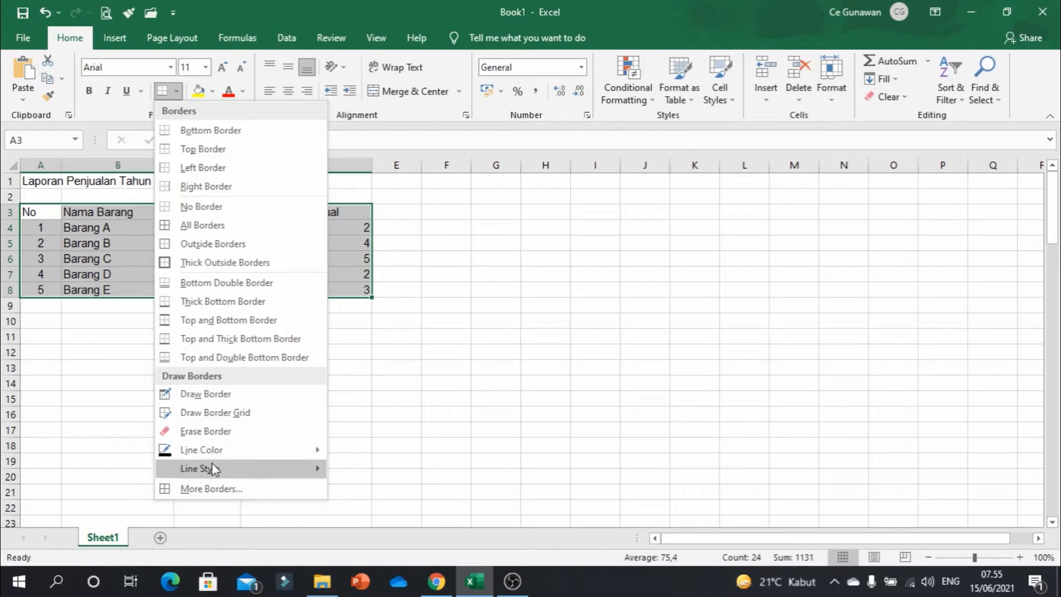
left_click(226, 491)
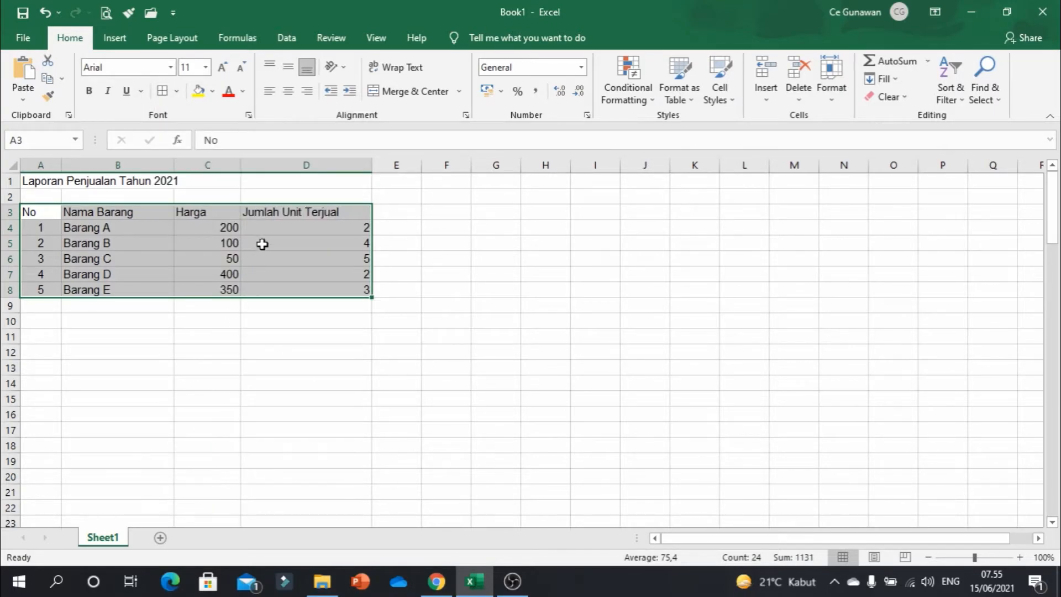
left_click_drag(795, 207, 636, 122)
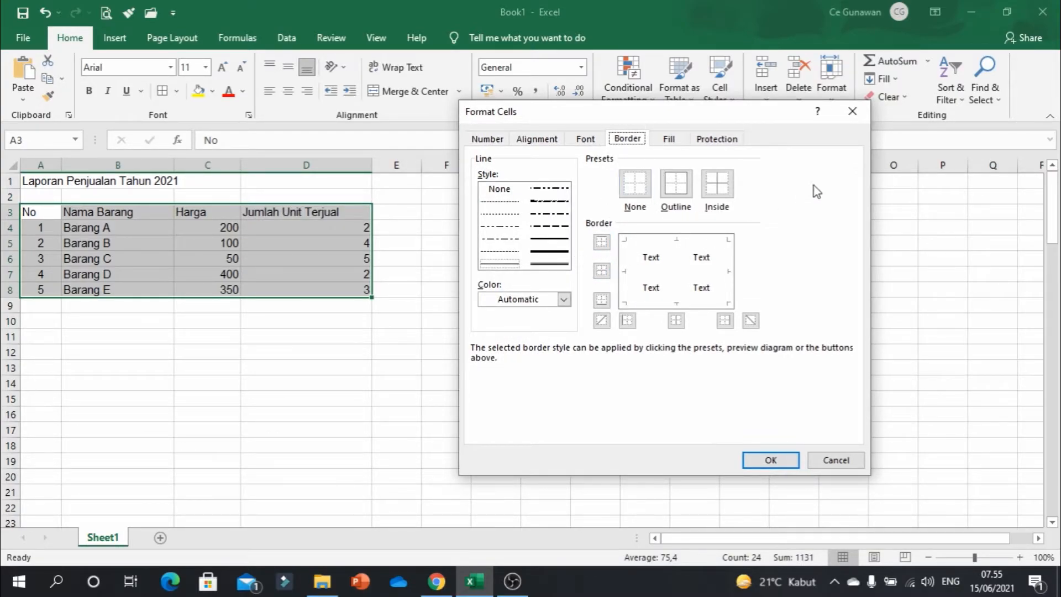
left_click(851, 115)
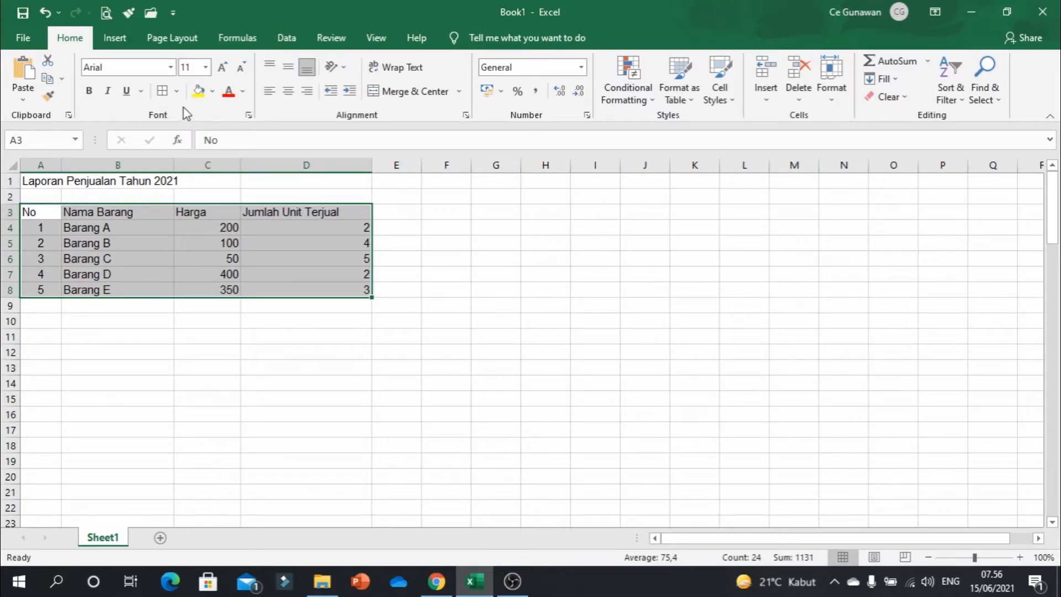
- Apply All Borders to the table range A3:D8
left_click(176, 91)
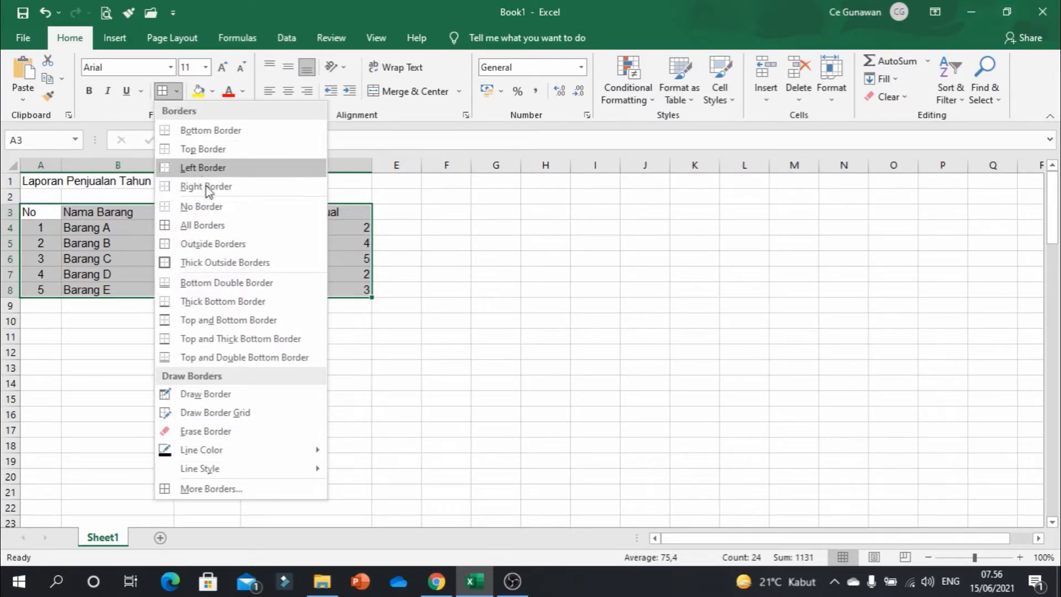
left_click(213, 227)
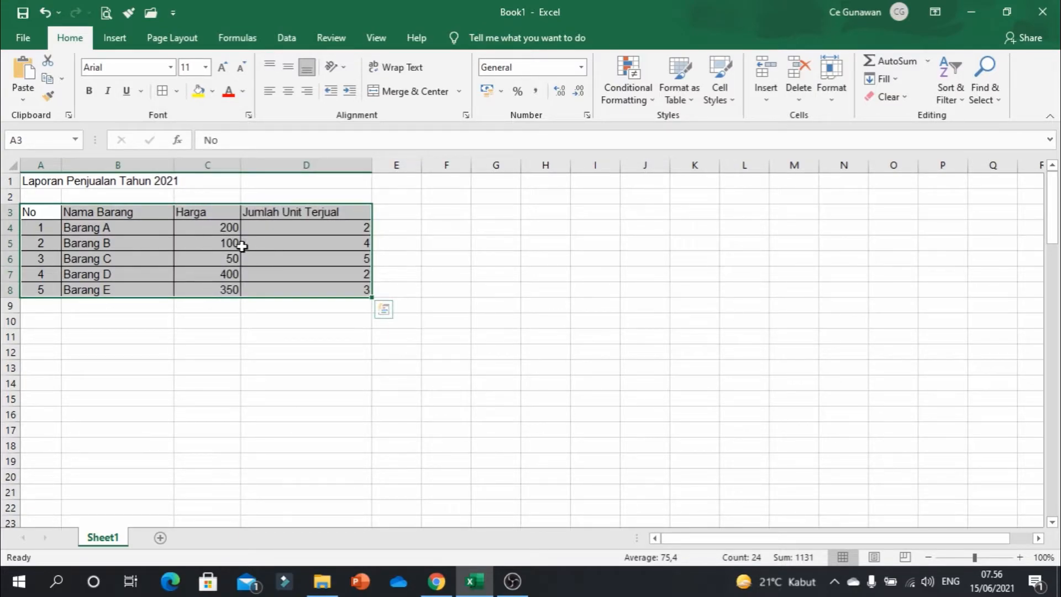
left_click(148, 318)
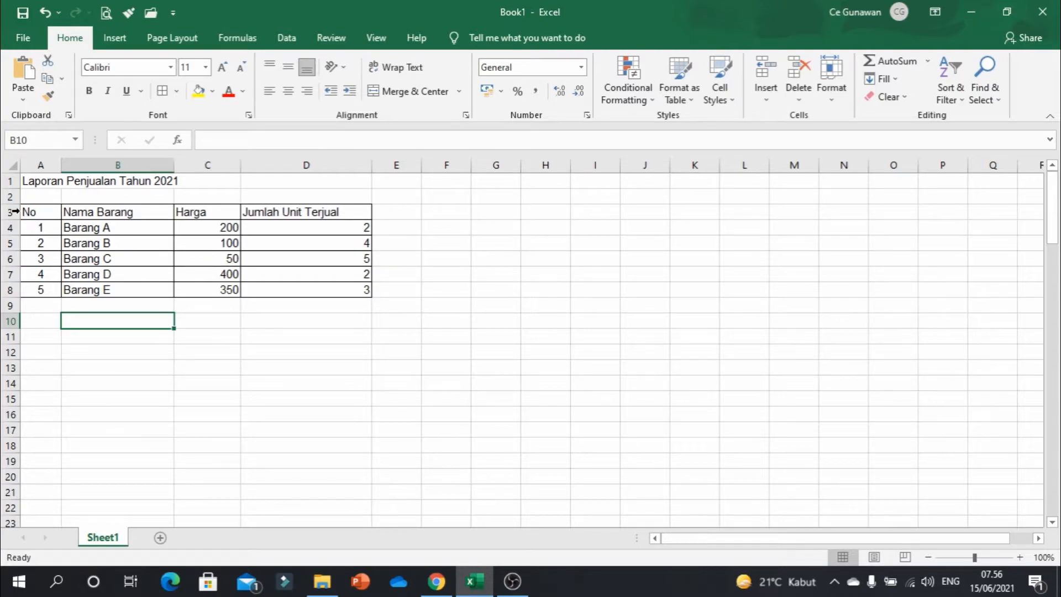
- Center the column headings in A3:D3 horizontally
left_click_drag(25, 213, 332, 215)
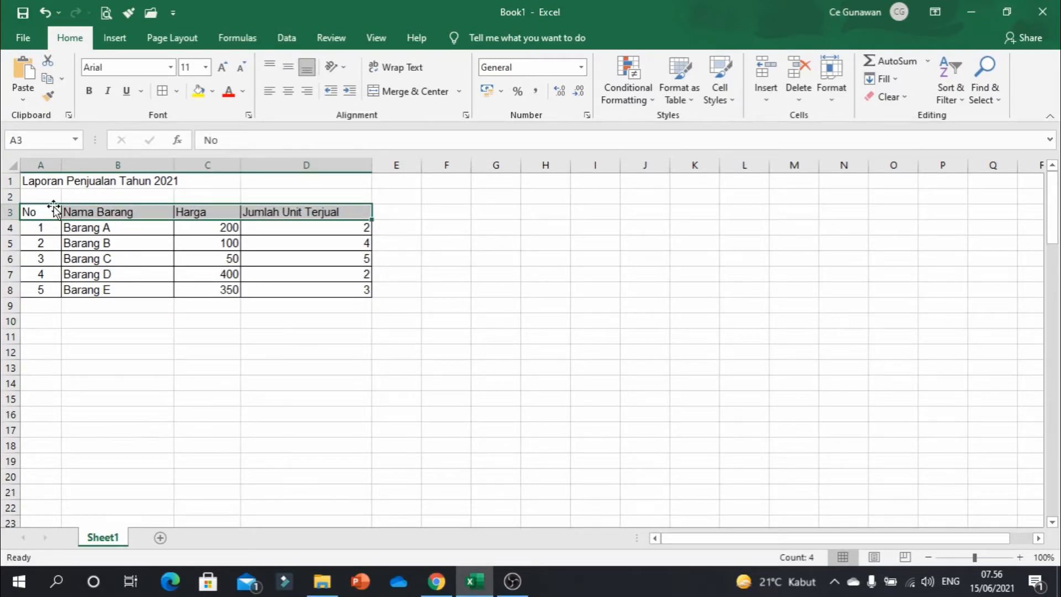
left_click(293, 95)
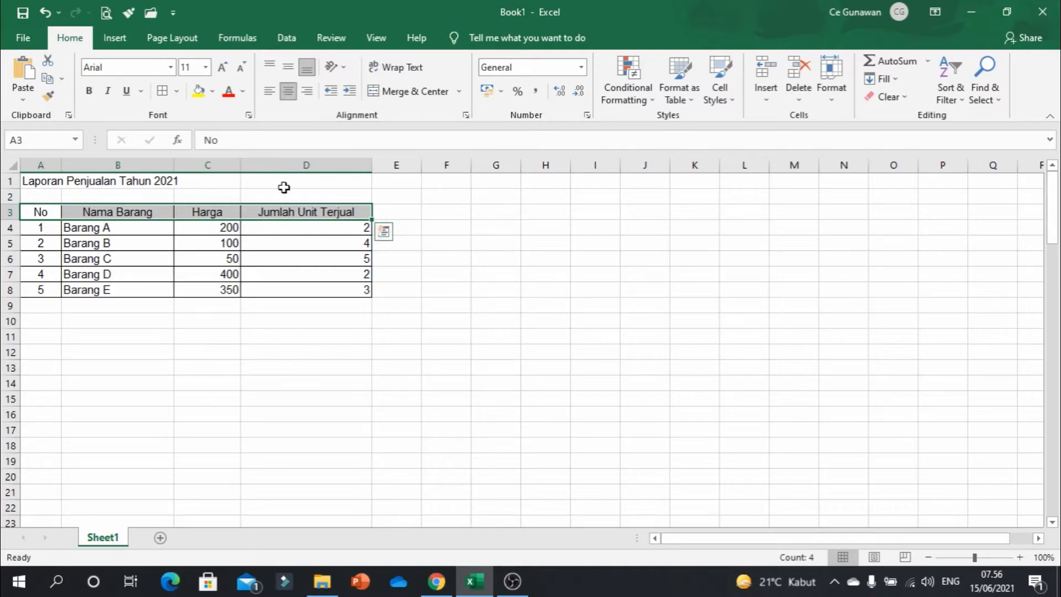
left_click(331, 229)
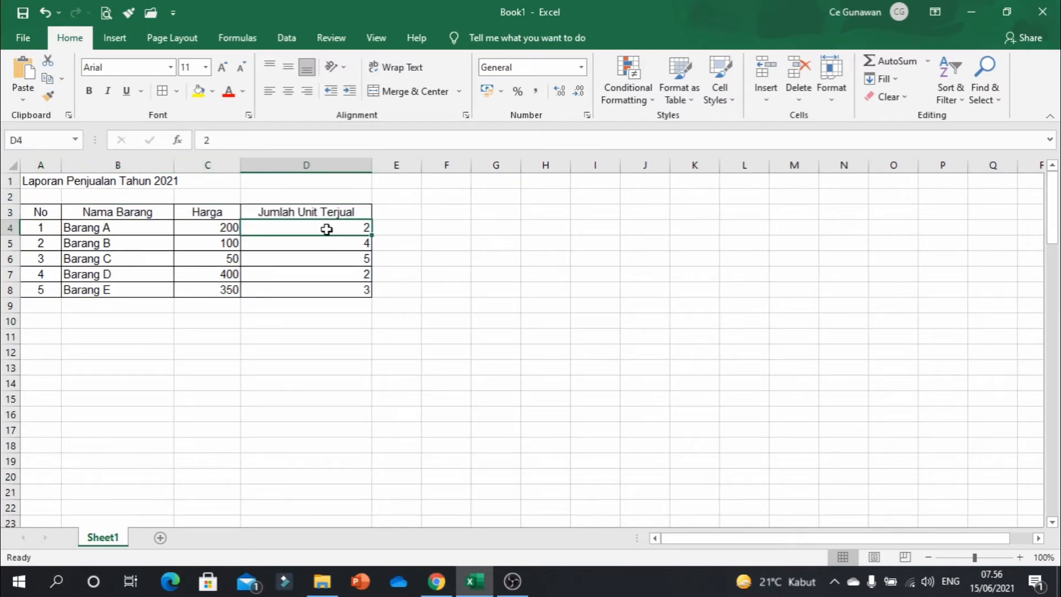
- Center the prices and units sold in C4:D8 horizontally
left_click_drag(340, 228, 342, 289)
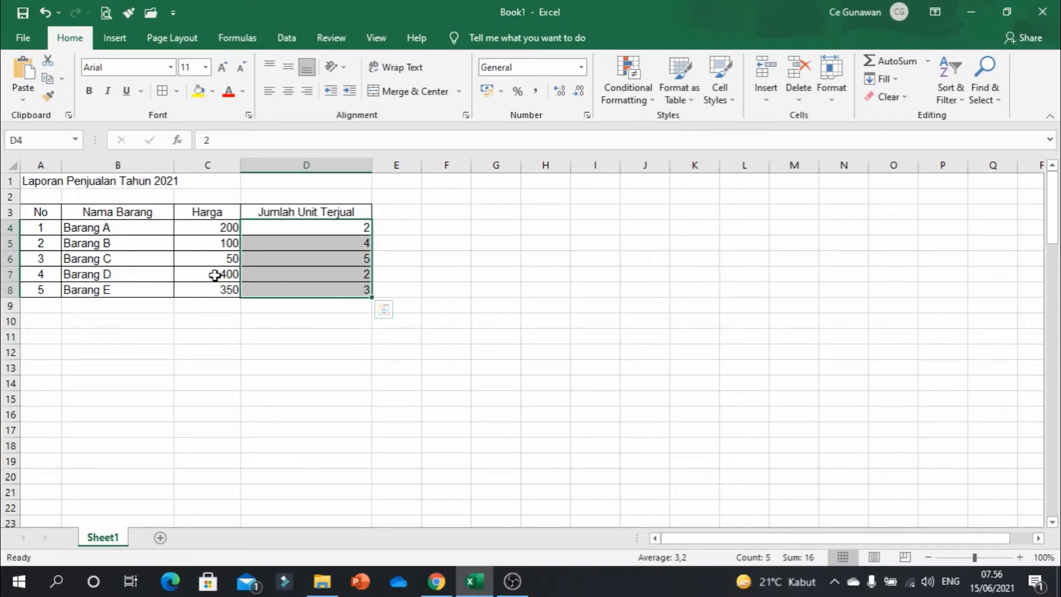
left_click_drag(222, 228, 345, 289)
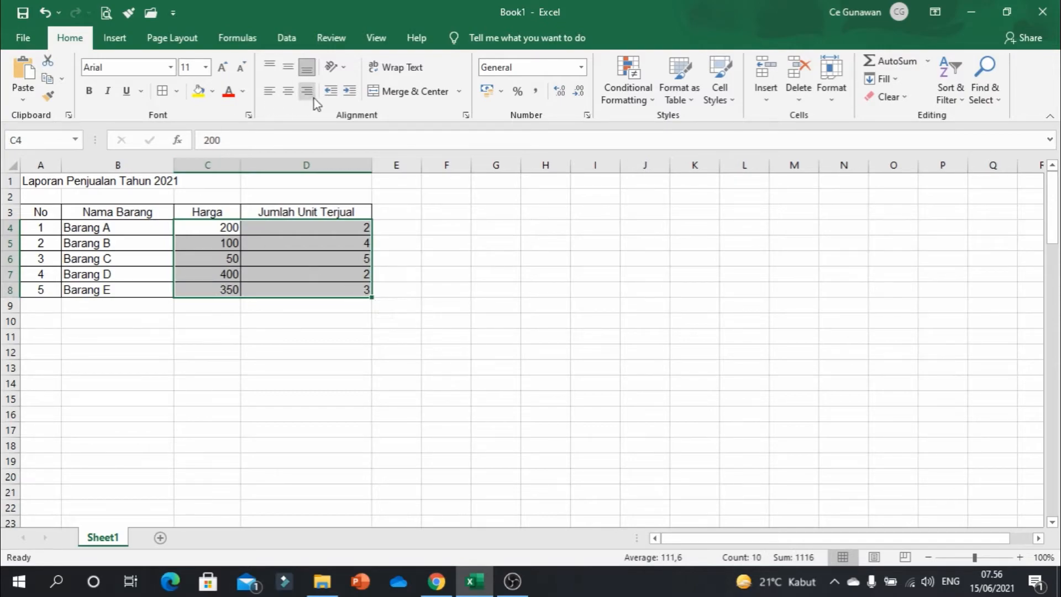
left_click(288, 90)
left_click(322, 346)
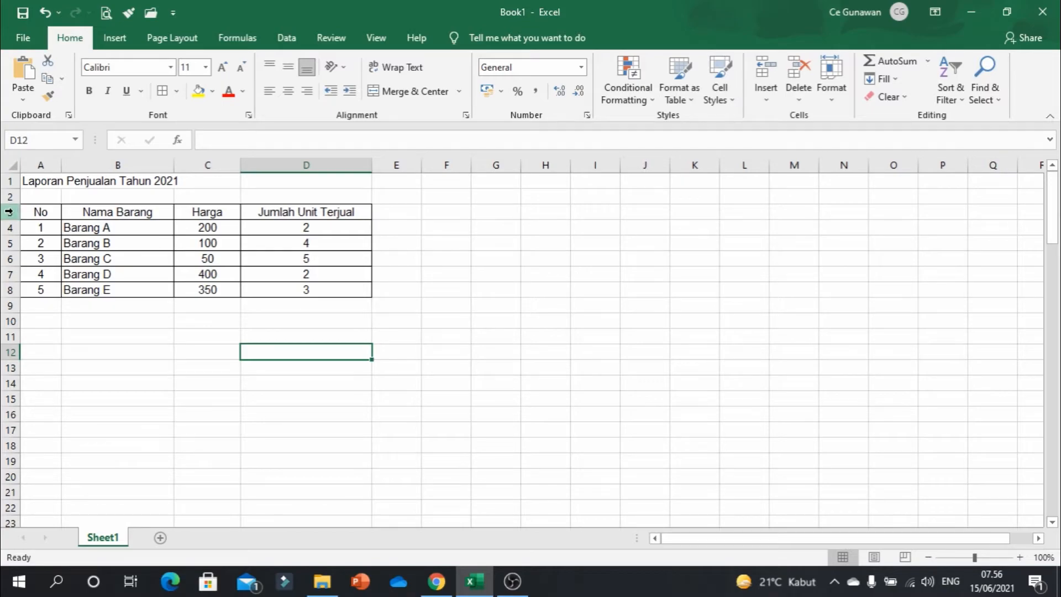
- Increase the height of heading row 3 and align its text vertically to the middle
left_click_drag(12, 219, 17, 228)
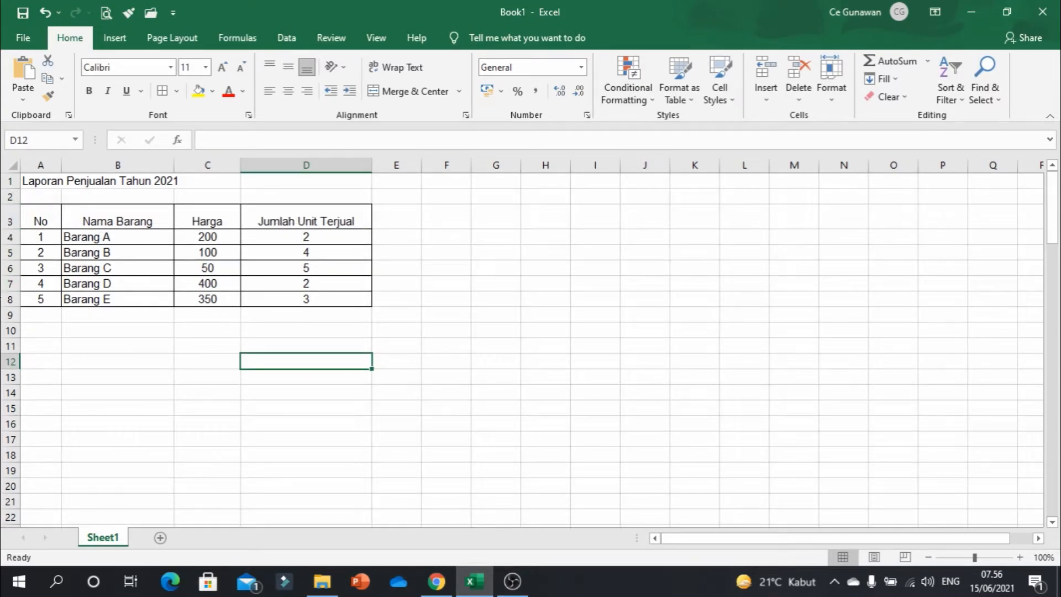
left_click(3, 221)
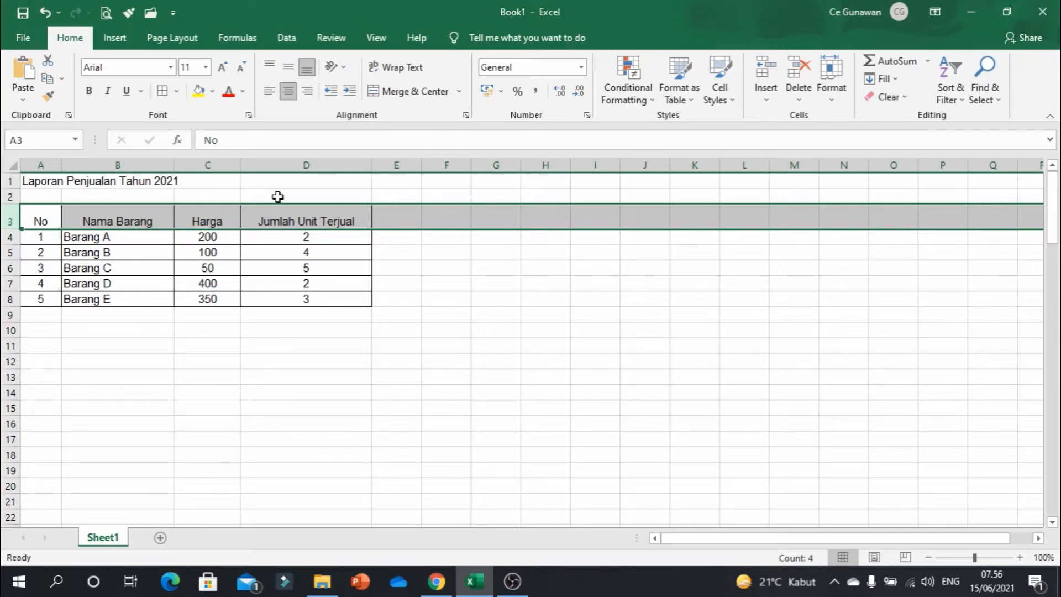
left_click(289, 69)
left_click(474, 330)
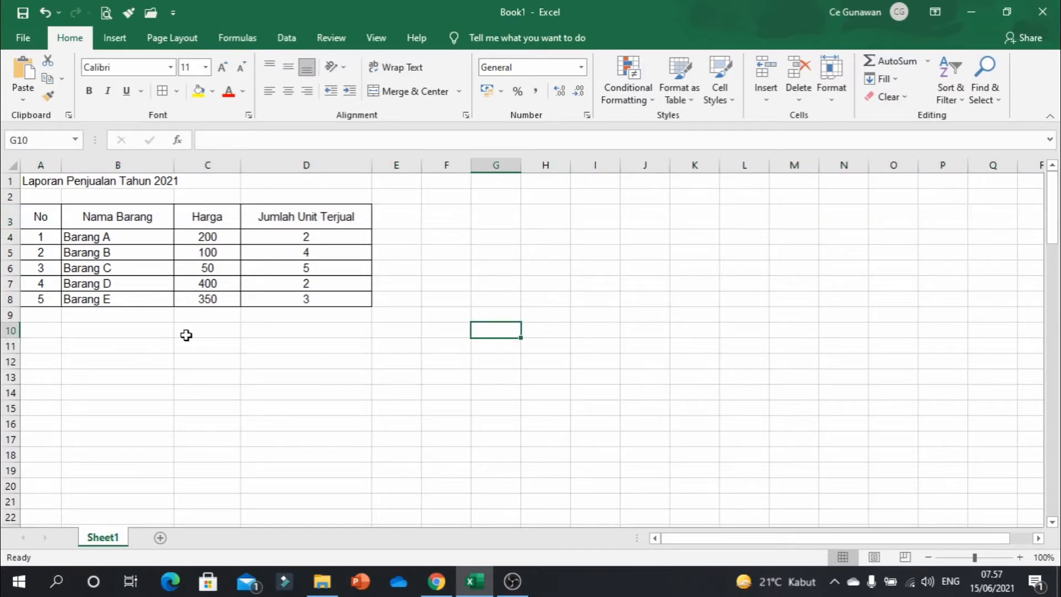
- Make the column headings in A3:D3 bold
left_click_drag(23, 218, 315, 213)
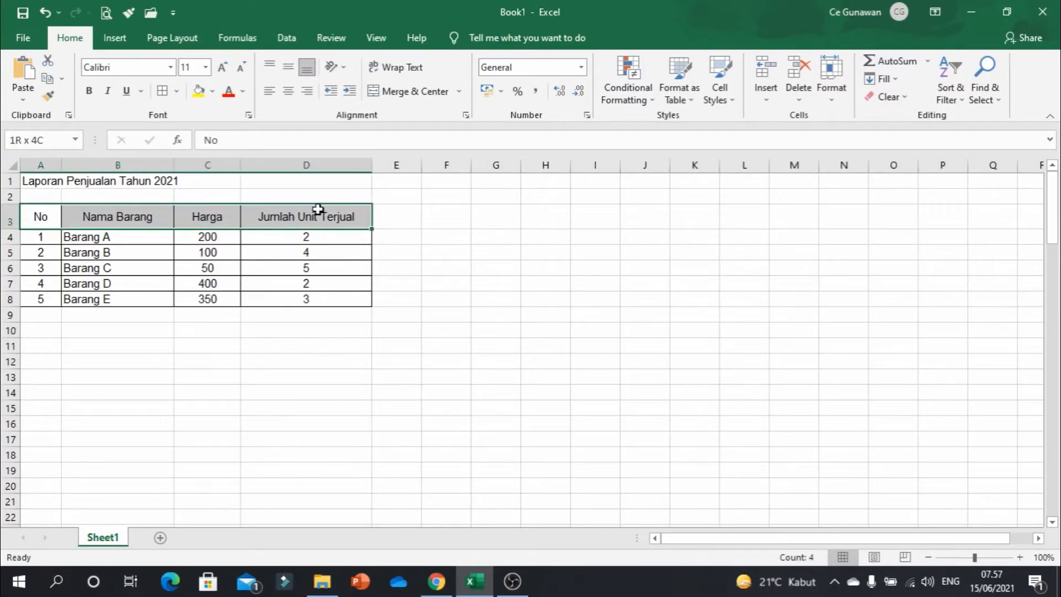
left_click(88, 91)
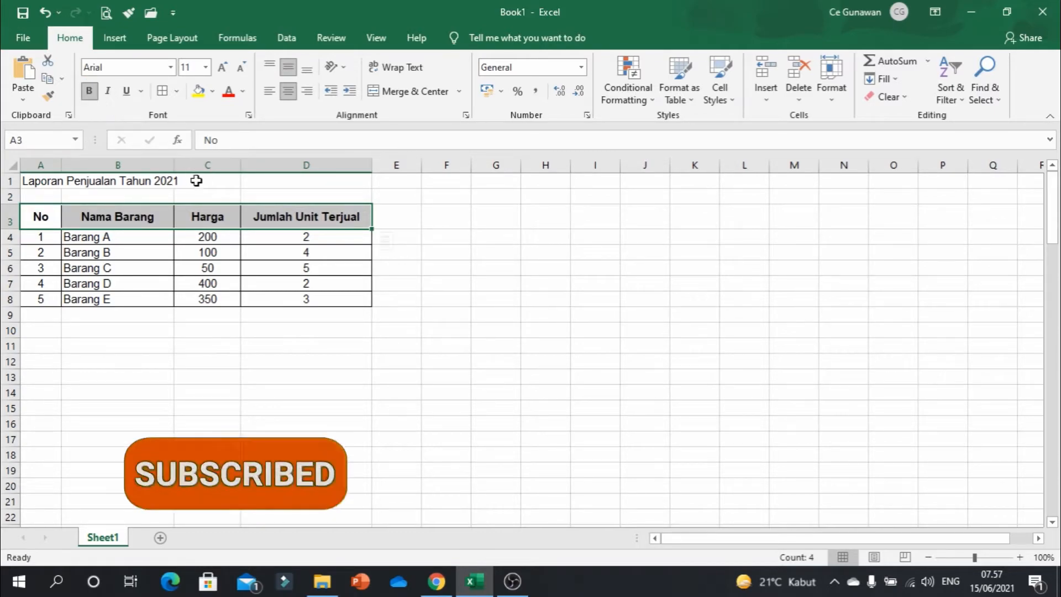
- Try underline and italic on the column headings in A3:D3, turning each one off again
left_click(127, 92)
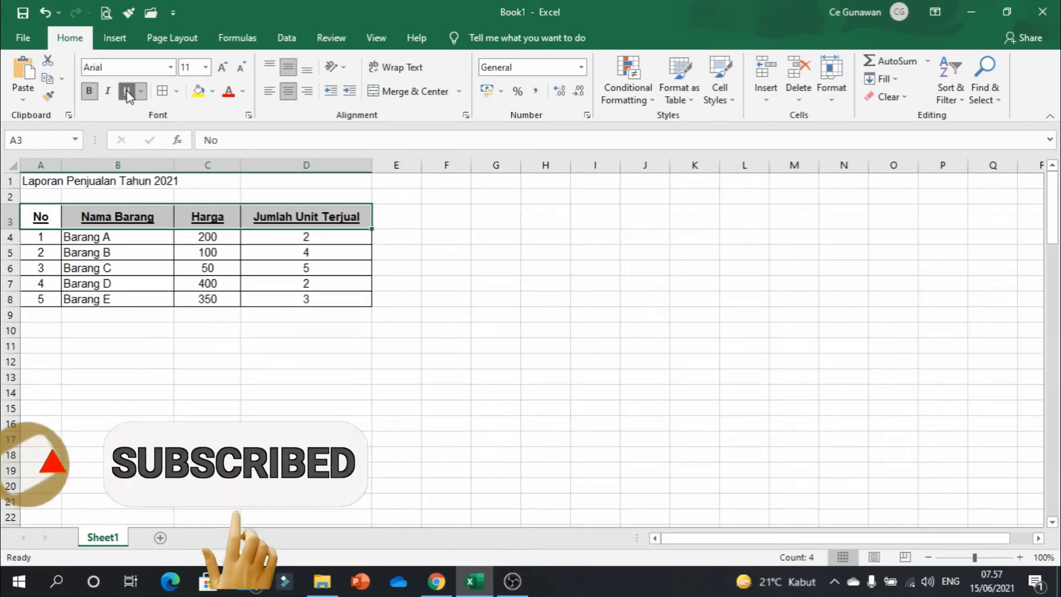
left_click(128, 92)
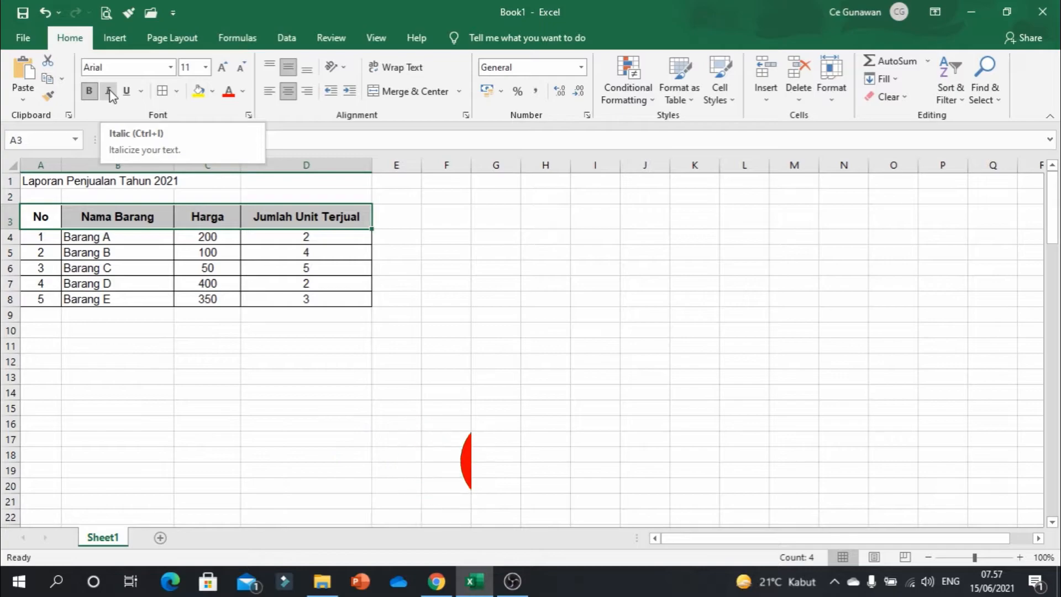
left_click(110, 92)
left_click(112, 93)
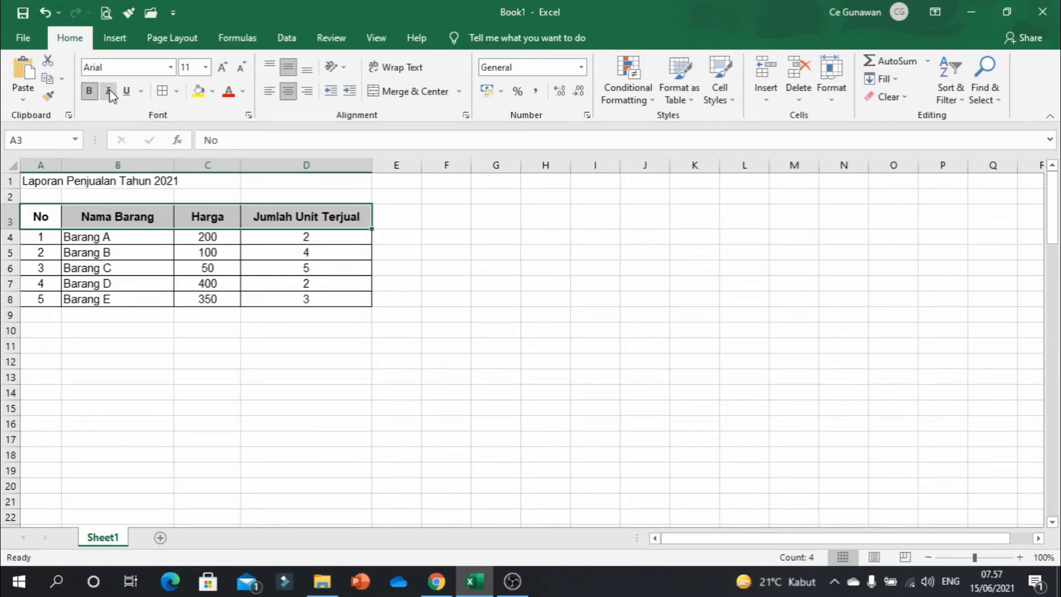
- Widen column C, which holds the Harga prices
left_click(232, 320)
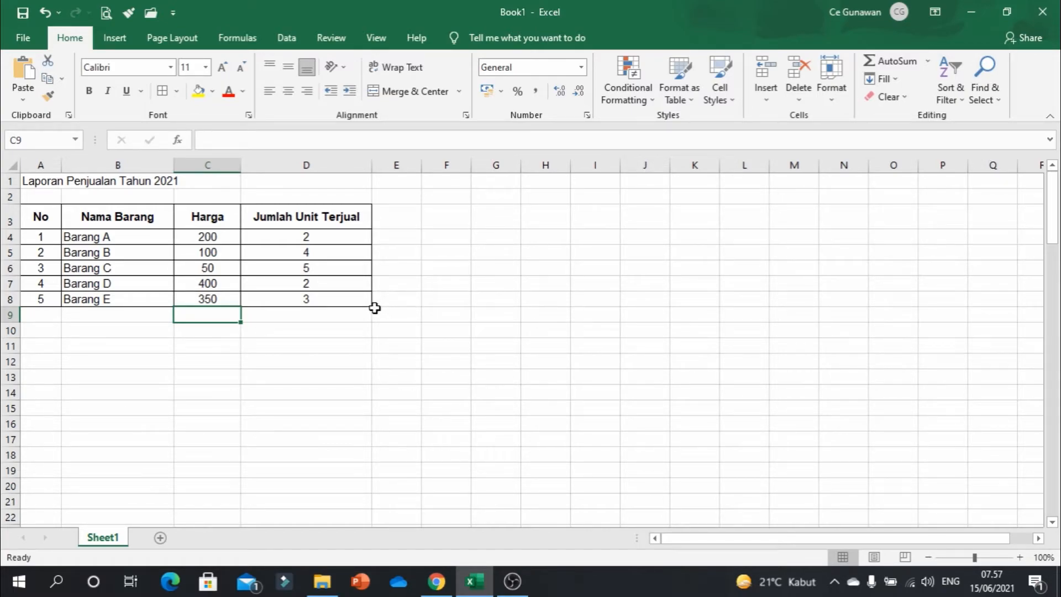
left_click_drag(241, 165, 271, 175)
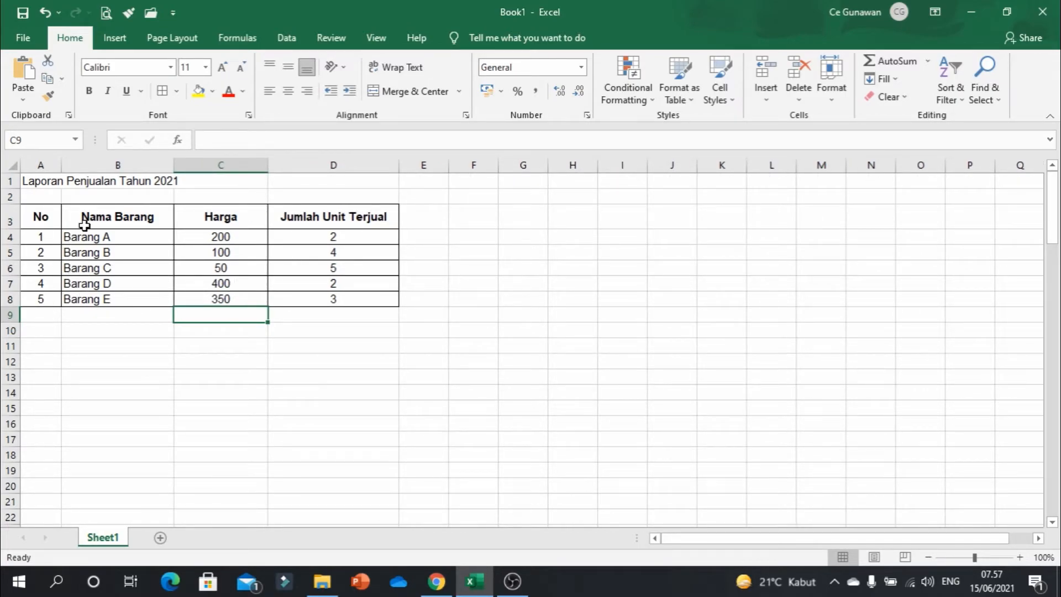
- Merge and center the report title across A1:D1, spanning the table's full width
left_click(33, 185)
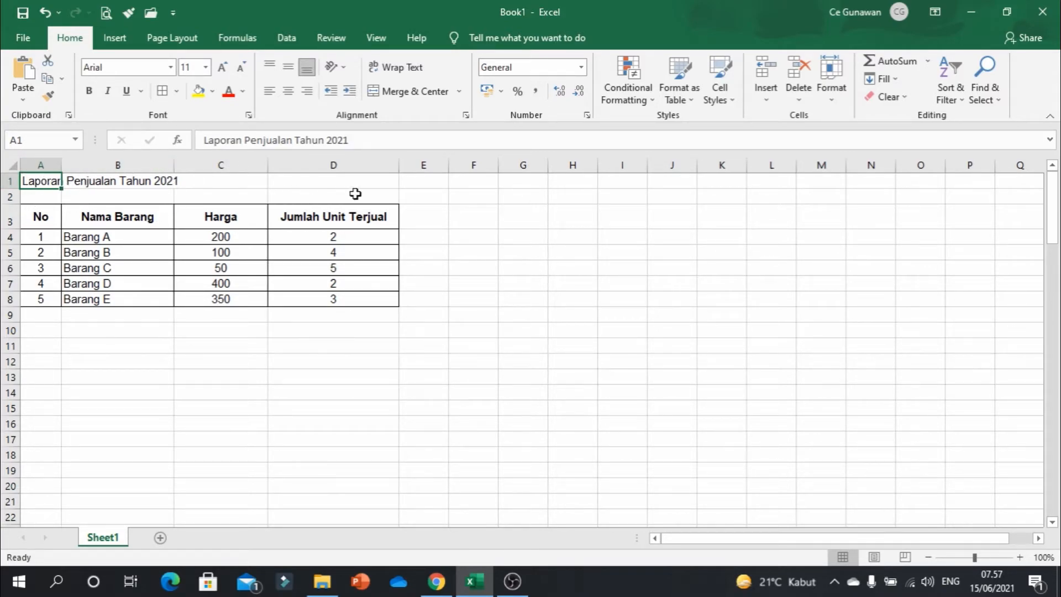
left_click(357, 164)
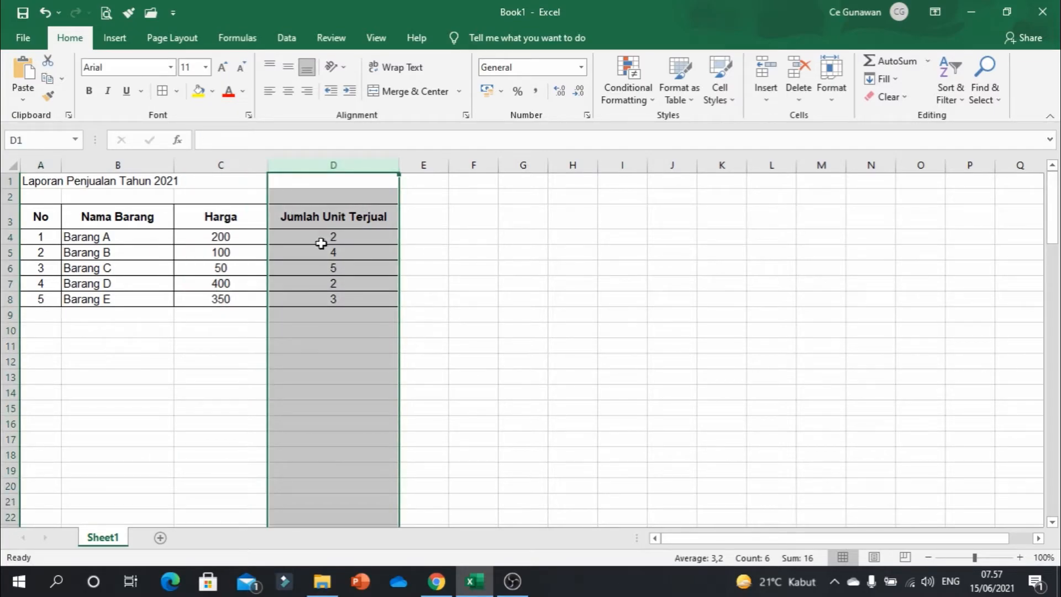
left_click(97, 364)
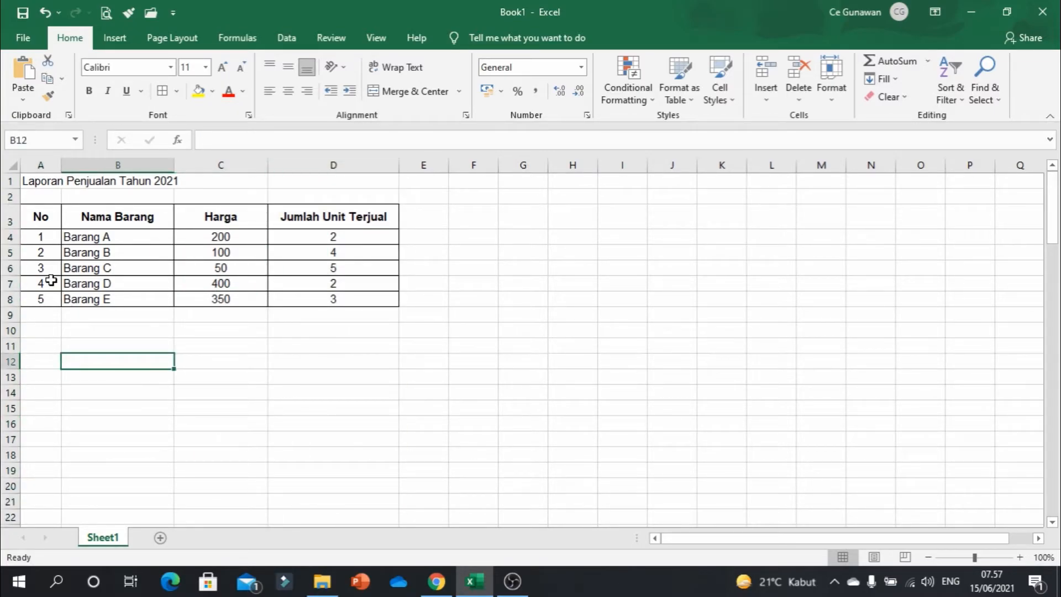
left_click(34, 182)
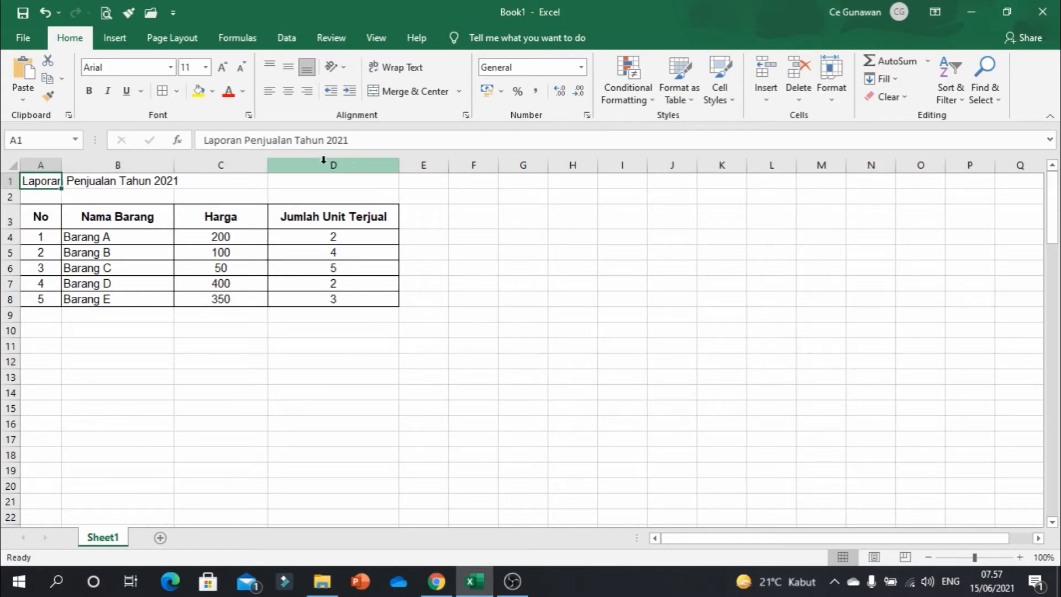
left_click(365, 184)
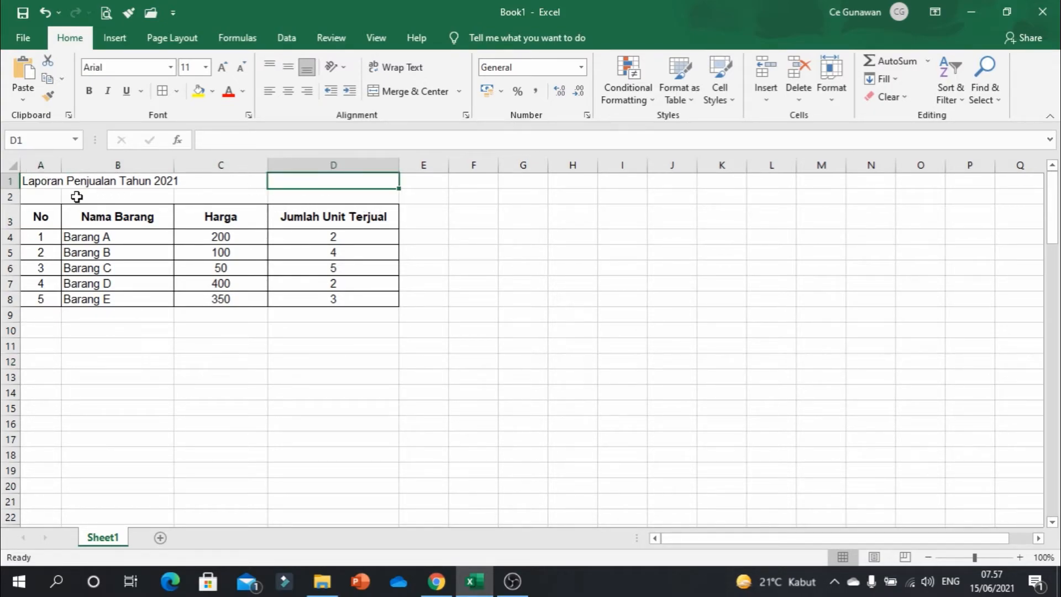
left_click_drag(20, 185, 390, 183)
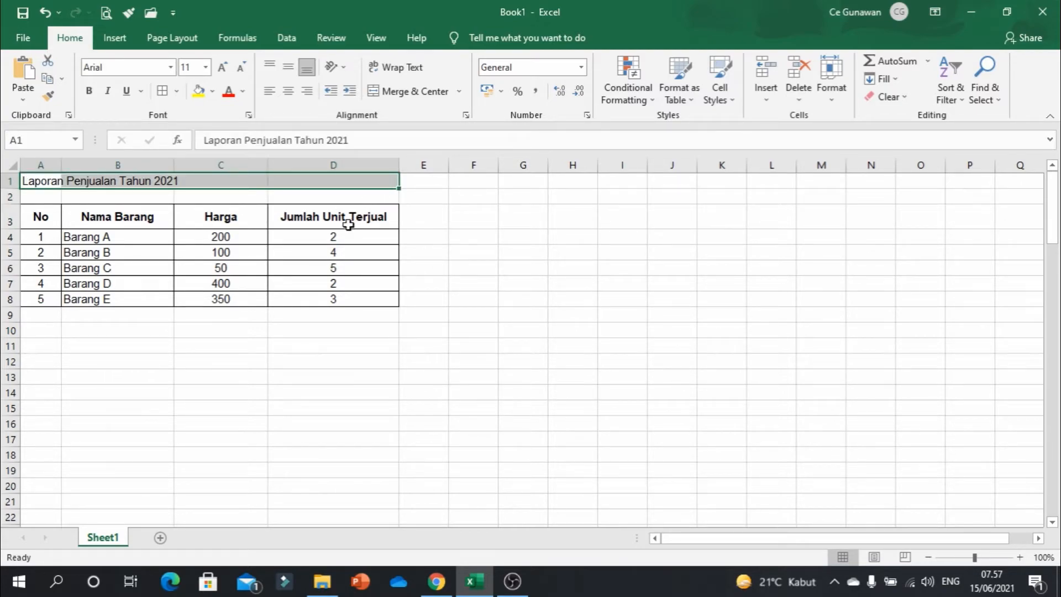
left_click(421, 95)
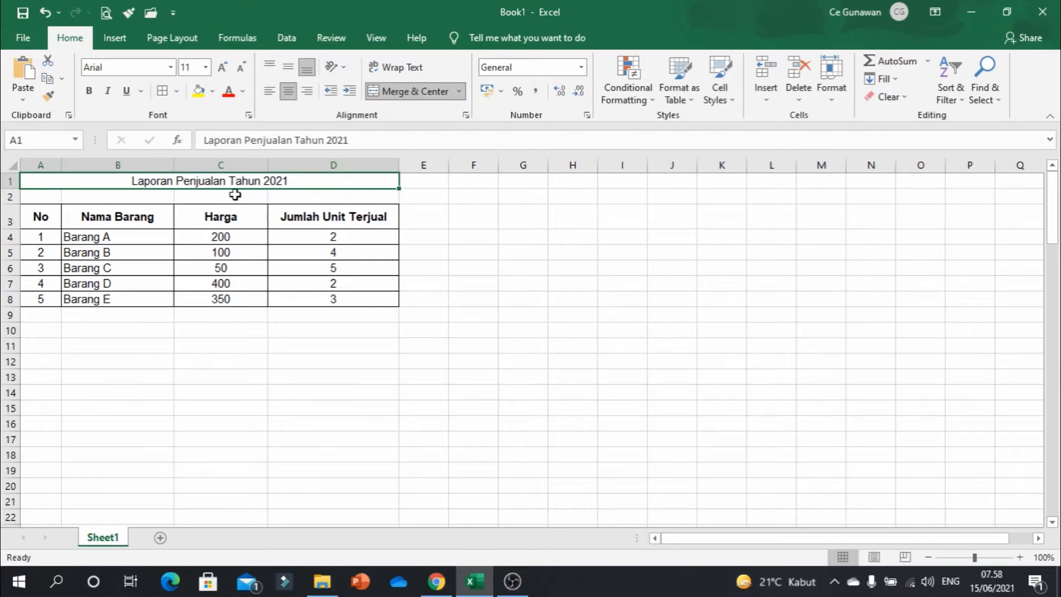
left_click(614, 252)
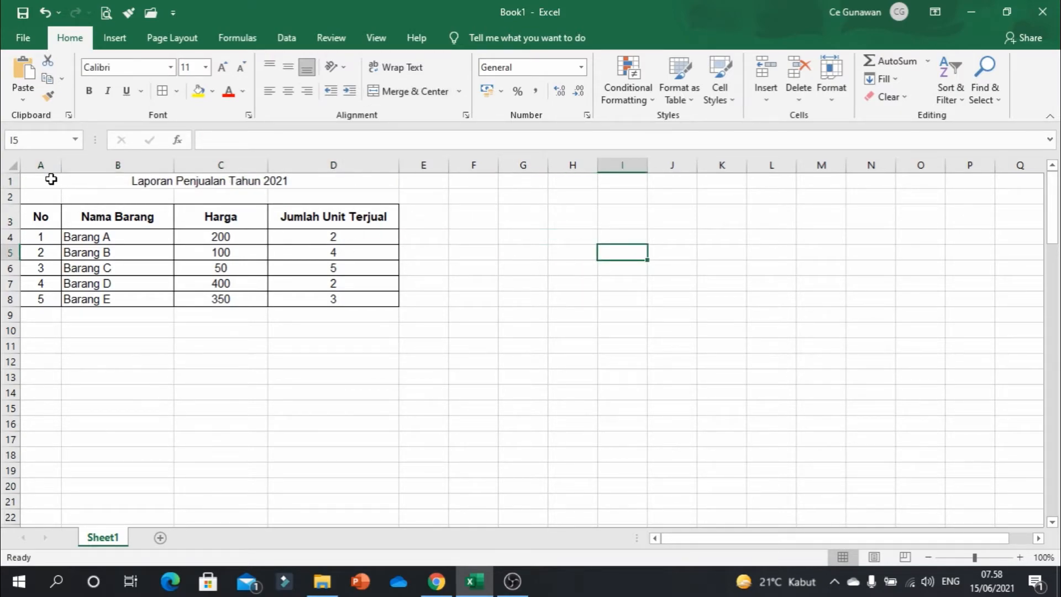
left_click(50, 179)
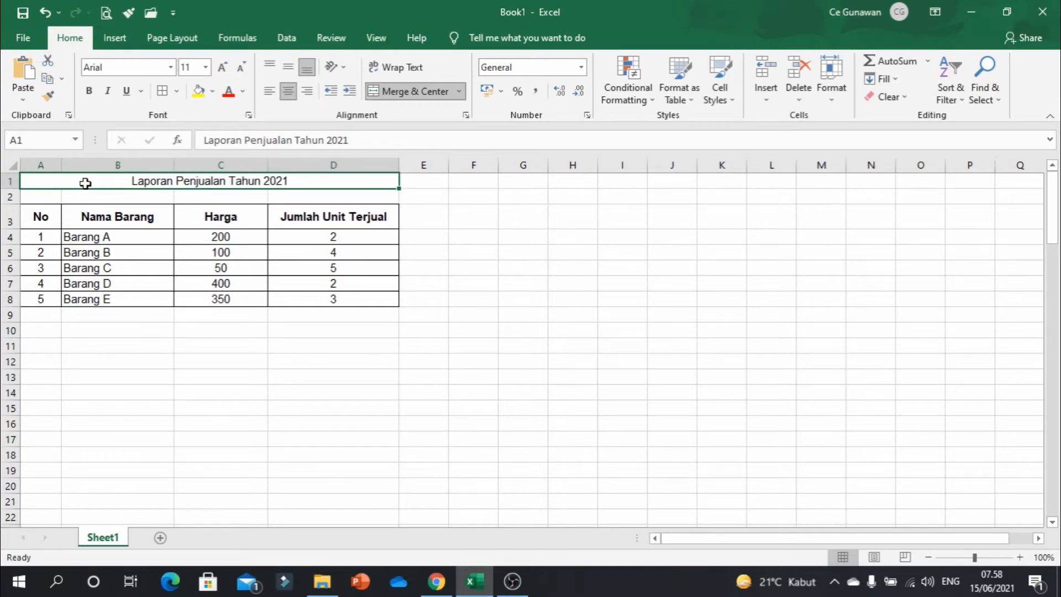
left_click(563, 282)
- Set the merged report title's font size to 16 and make it bold
left_click(290, 182)
left_click(205, 68)
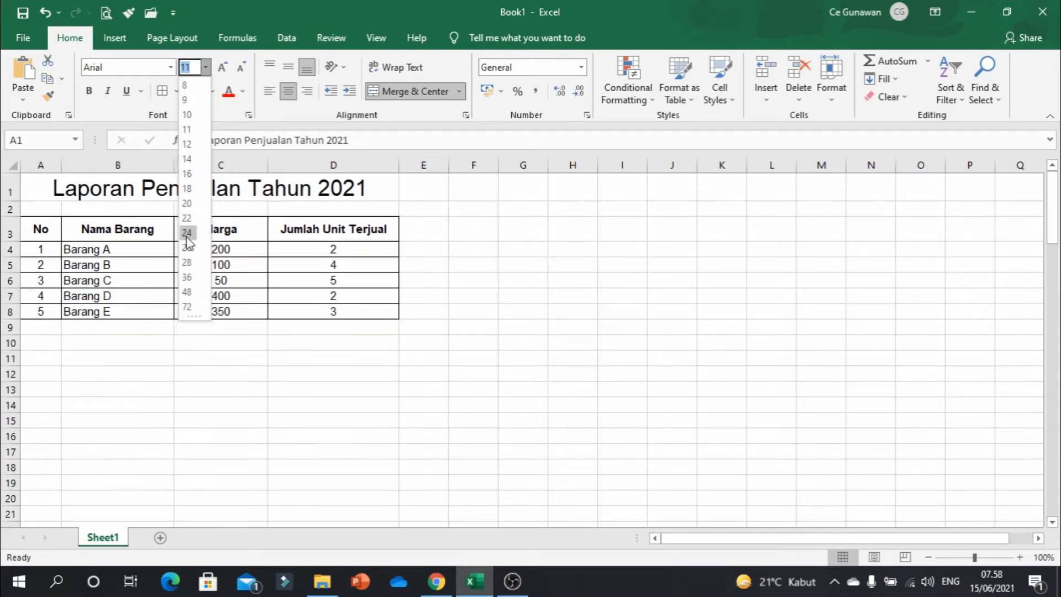
left_click(187, 174)
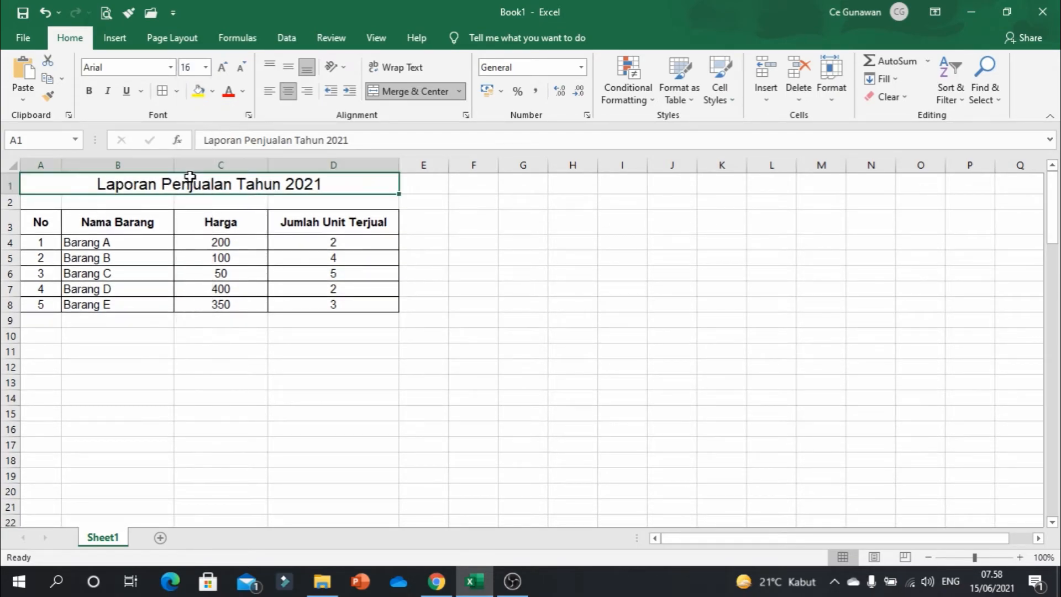
left_click(88, 90)
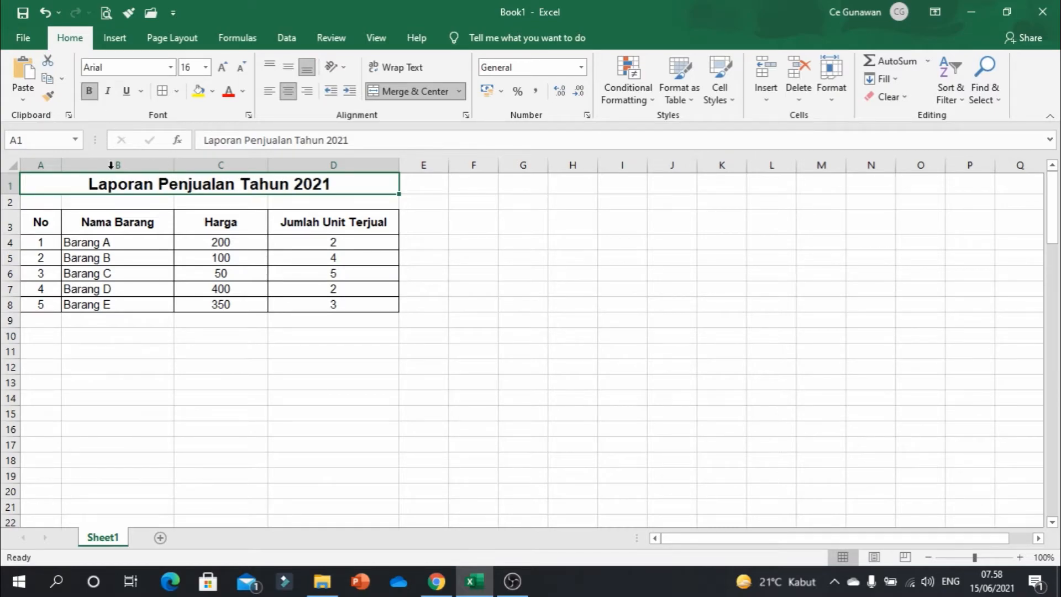
left_click(247, 356)
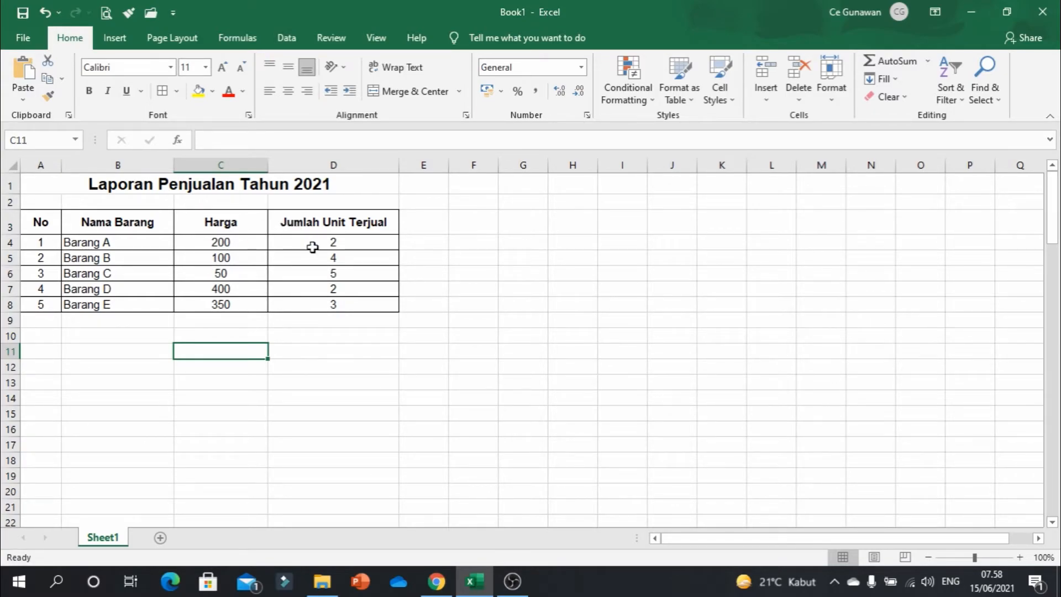
- Narrow column D, which holds the units sold, so that it is narrower than its heading text
left_click_drag(347, 243, 349, 304)
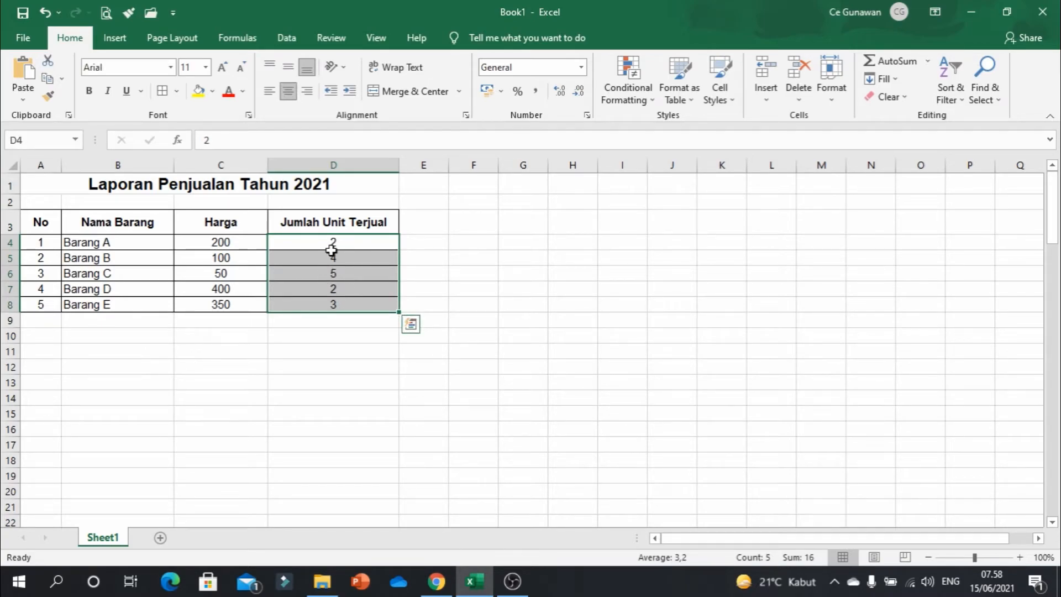
left_click(327, 160)
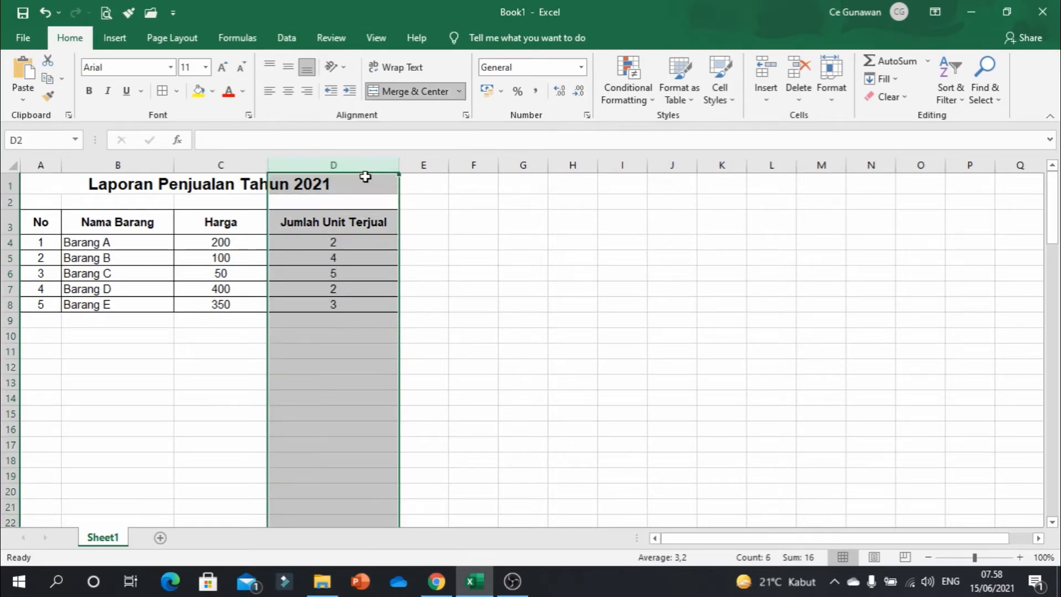
left_click_drag(397, 164, 350, 165)
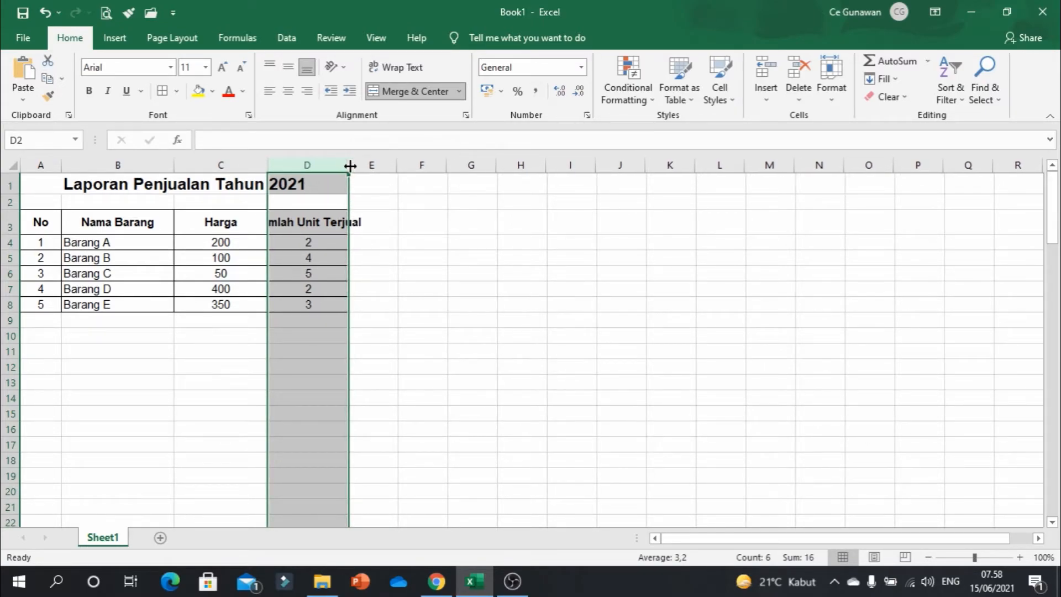
left_click(482, 342)
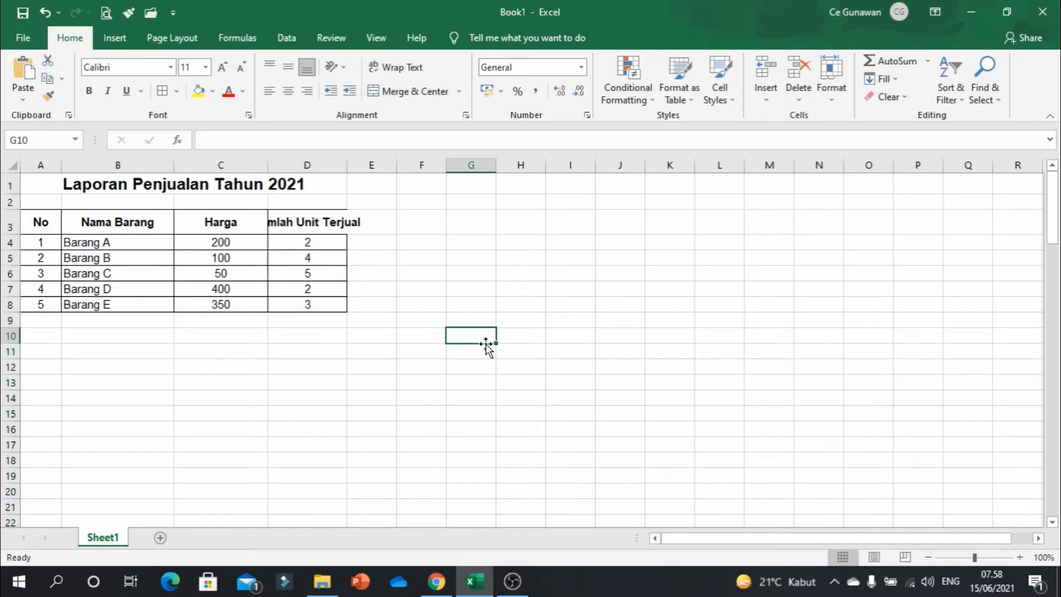
- Wrap the Jumlah Unit Terjual heading in D3, and slightly enlarge column D's width and row 3's height to fit both lines
left_click(305, 217)
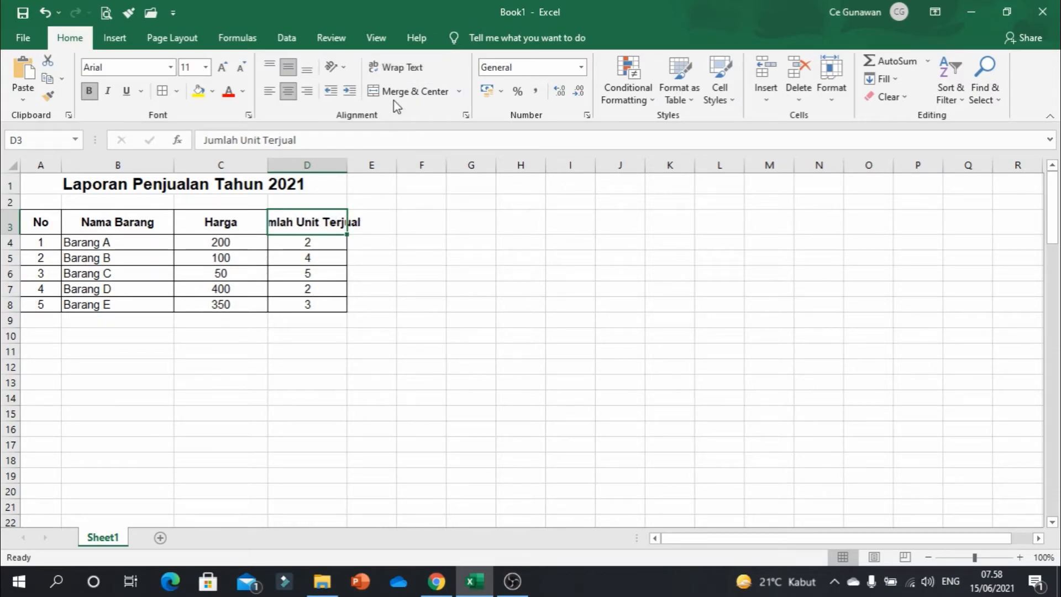
left_click(394, 67)
left_click_drag(348, 165, 356, 165)
left_click_drag(13, 236, 13, 243)
left_click(498, 359)
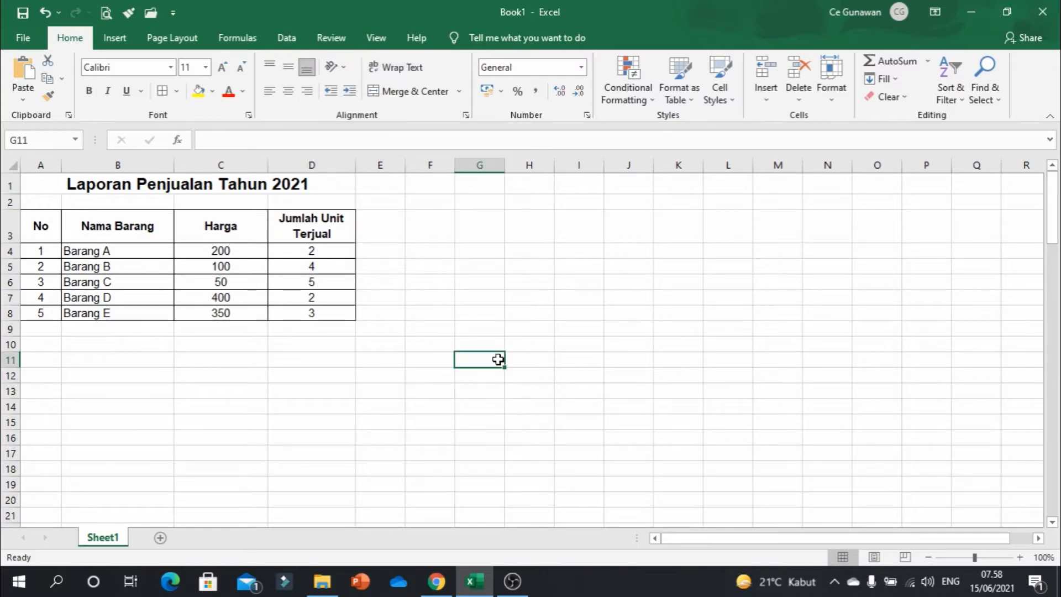
- Slightly narrow column B, which holds the item names
left_click(326, 229)
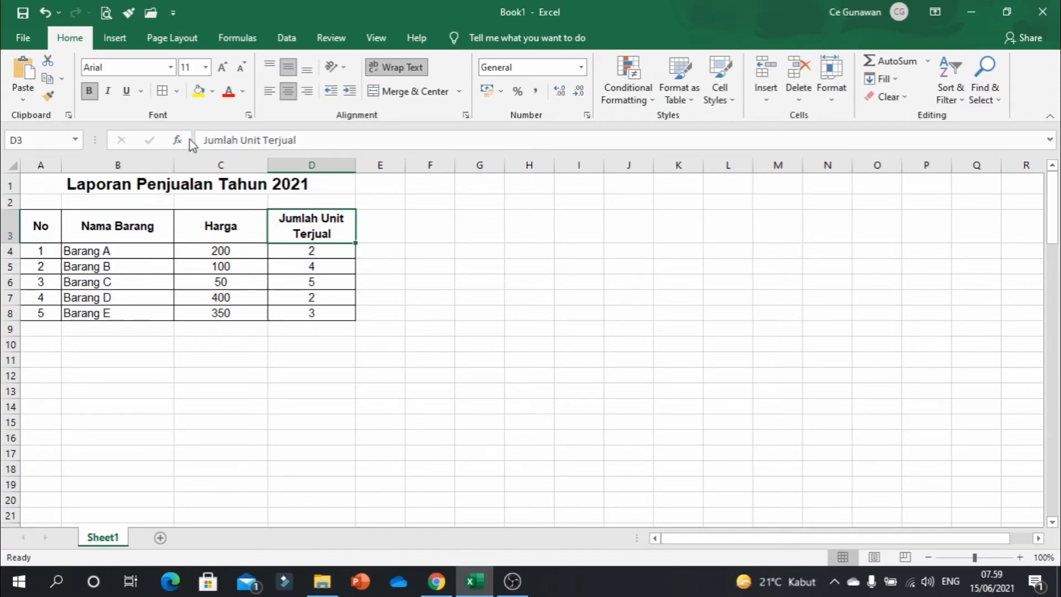
left_click_drag(180, 168, 168, 168)
- Extend the number series in the No column down to 73, filling A4:A76
scroll(588, 298, "down", 1)
scroll(588, 299, "up", 1)
scroll(588, 298, "down", 1)
scroll(588, 298, "up", 1)
scroll(356, 283, "down", 1)
scroll(356, 284, "up", 1)
left_click_drag(37, 251, 69, 511)
scroll(182, 317, "up", 18)
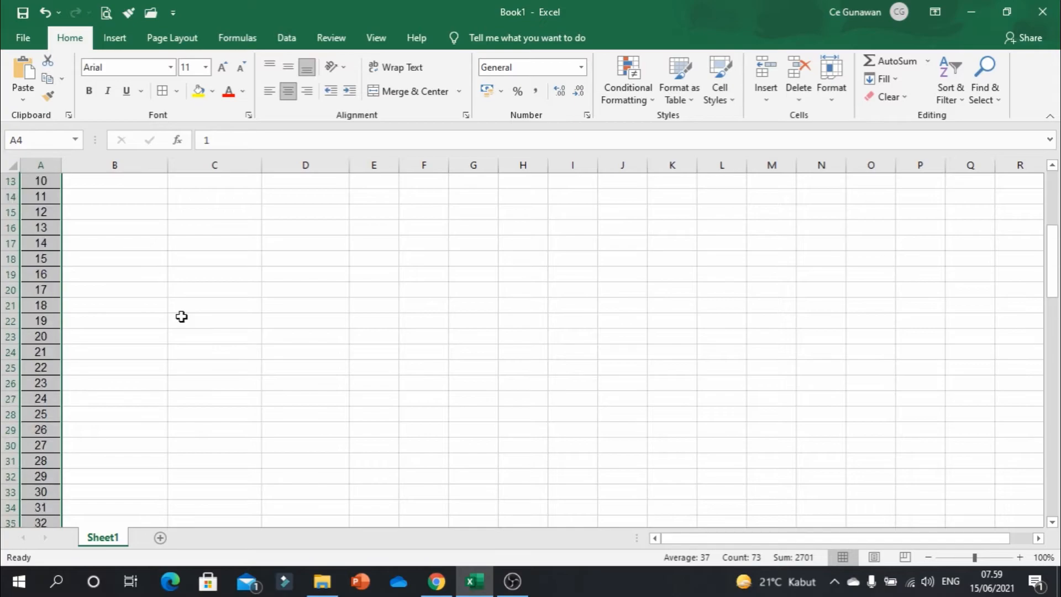
- Fill the Nama Barang column down to row 76 with alternating Barang C and Barang D, based on B6:B7
left_click_drag(113, 251, 166, 503)
scroll(317, 320, "up", 6)
scroll(317, 321, "up", 12)
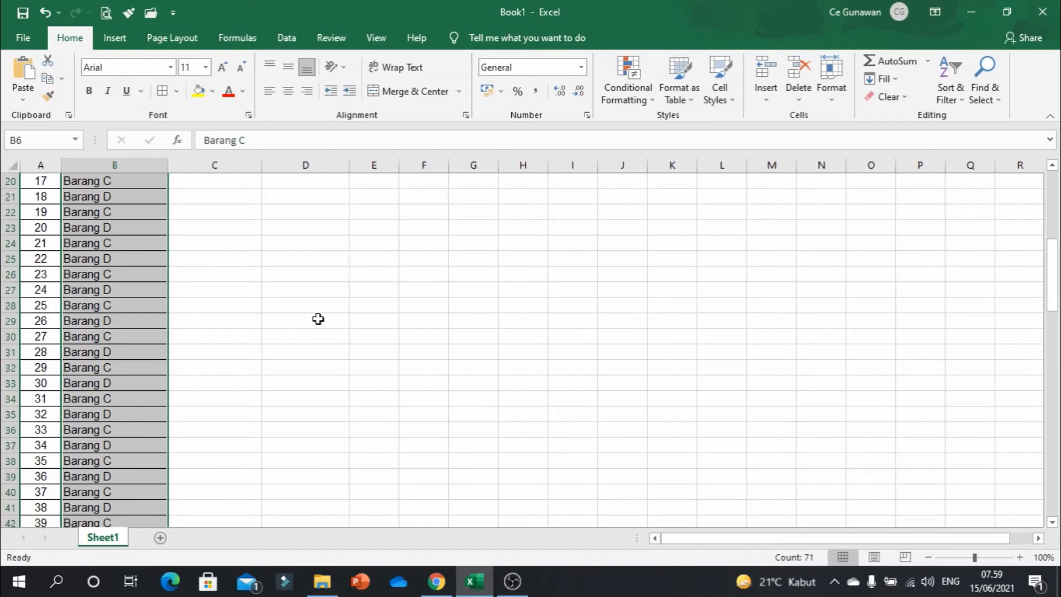
left_click(85, 345)
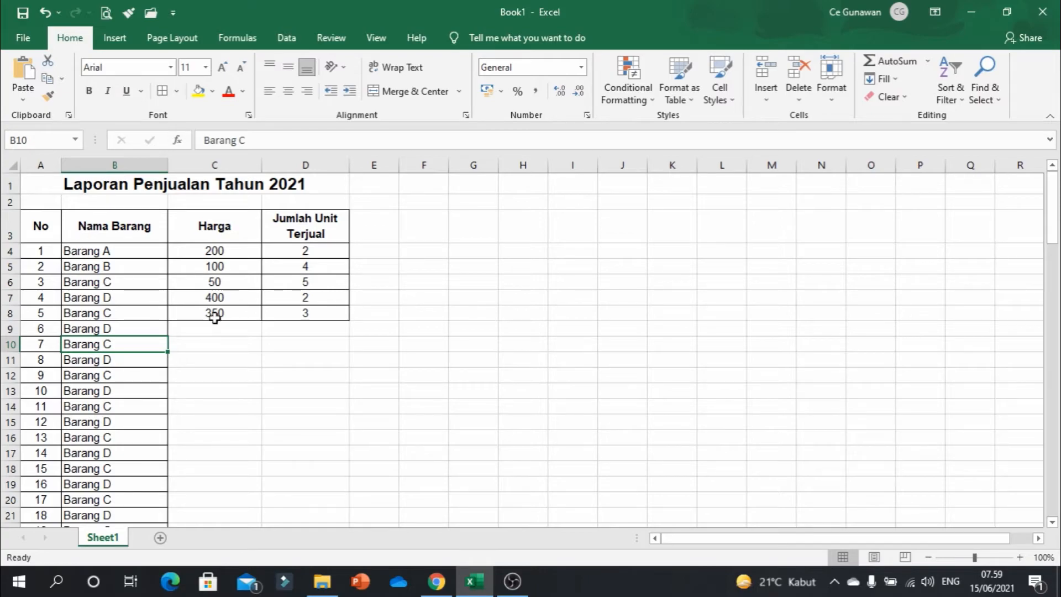
- Copy the prices in C4:C7 and insert them from C9 down using Paste Special with All selected
left_click_drag(228, 251, 242, 299)
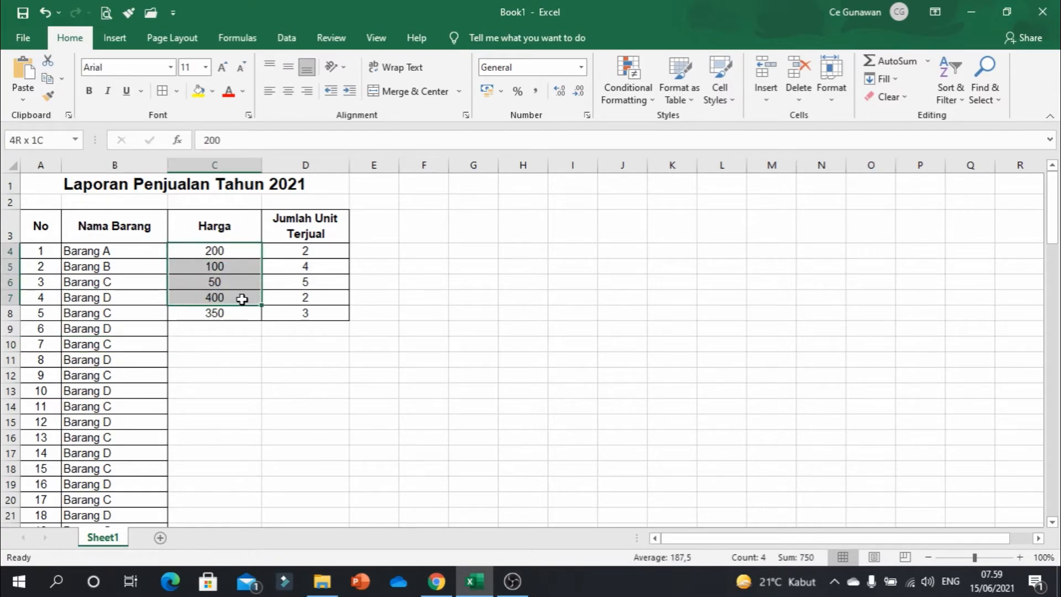
right_click(204, 277)
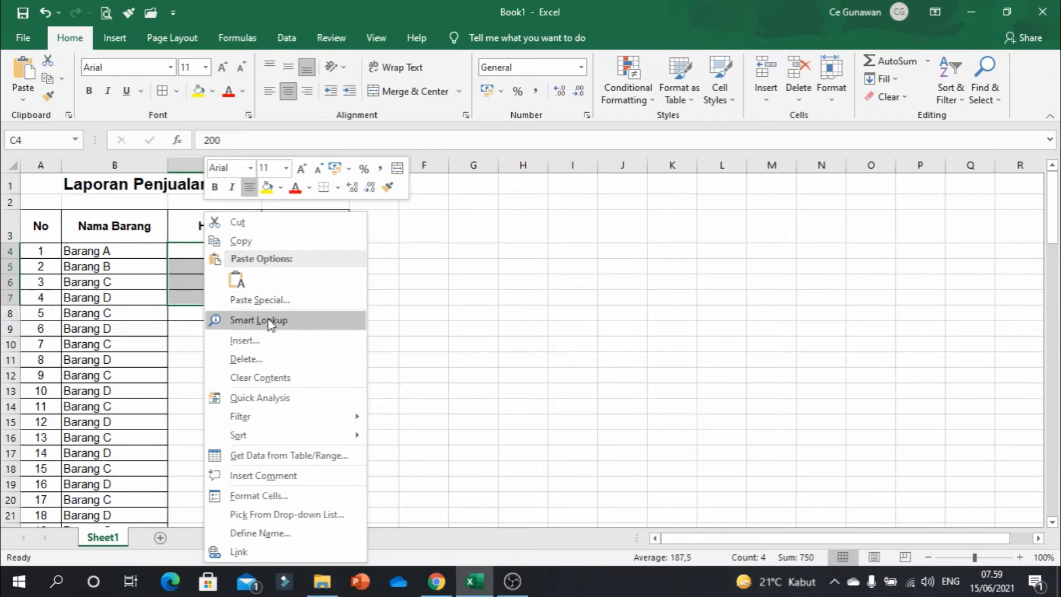
left_click(242, 241)
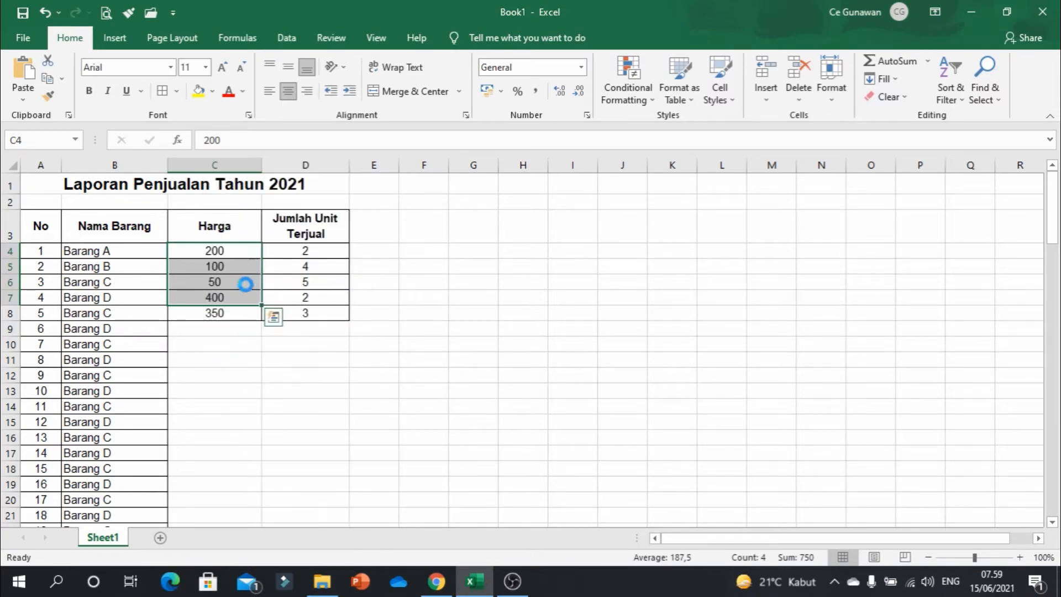
left_click(218, 339)
left_click(218, 330)
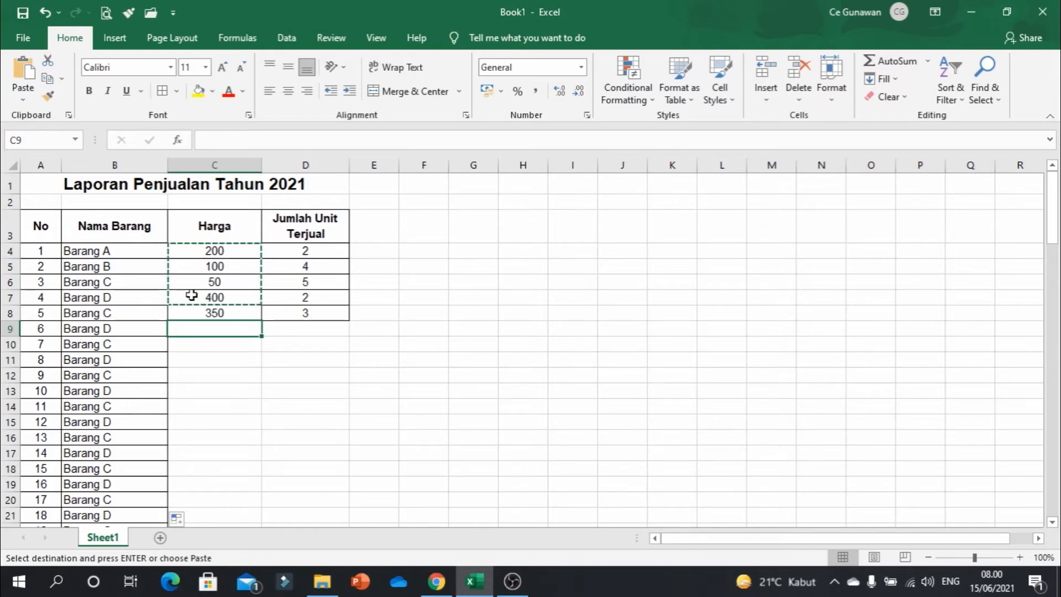
right_click(219, 328)
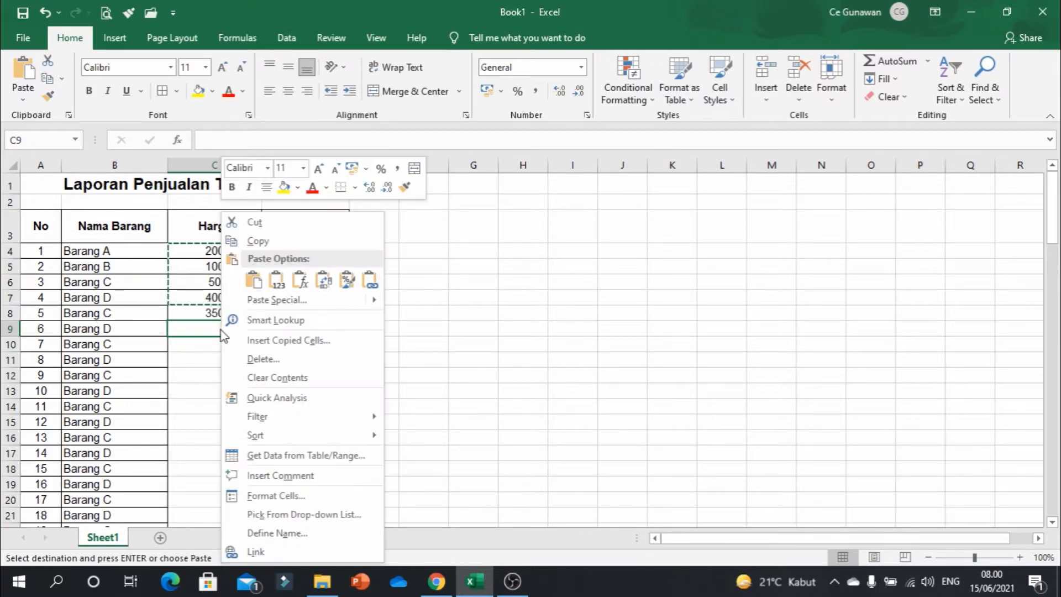
left_click(267, 301)
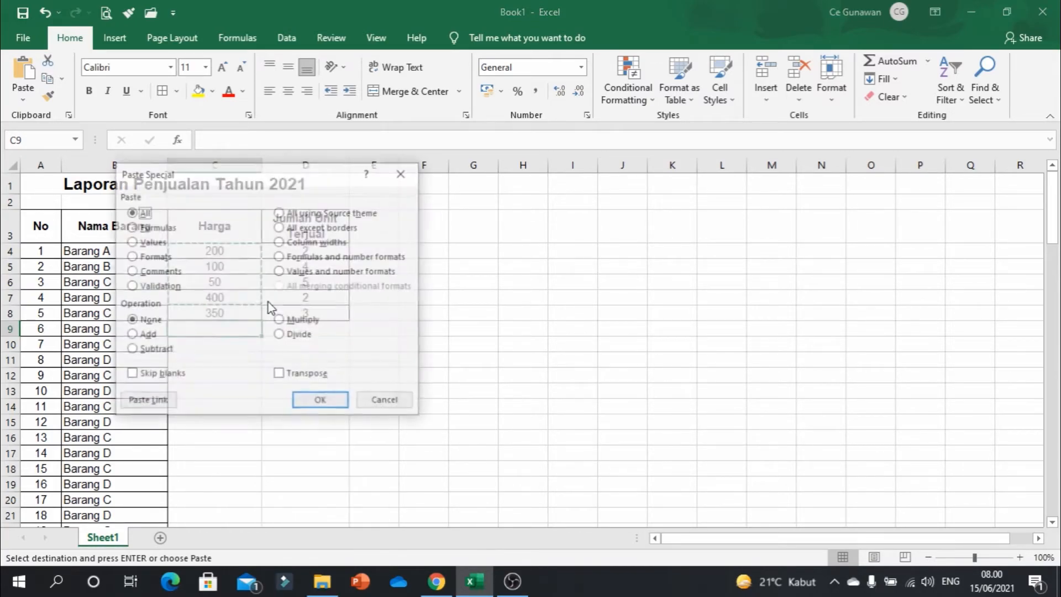
left_click(309, 402)
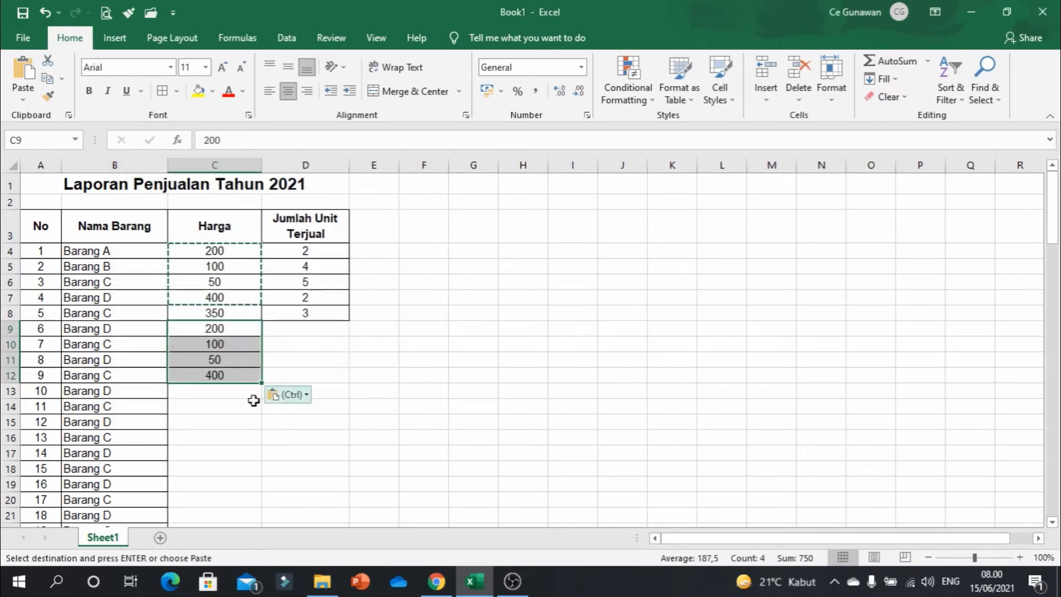
left_click(211, 388)
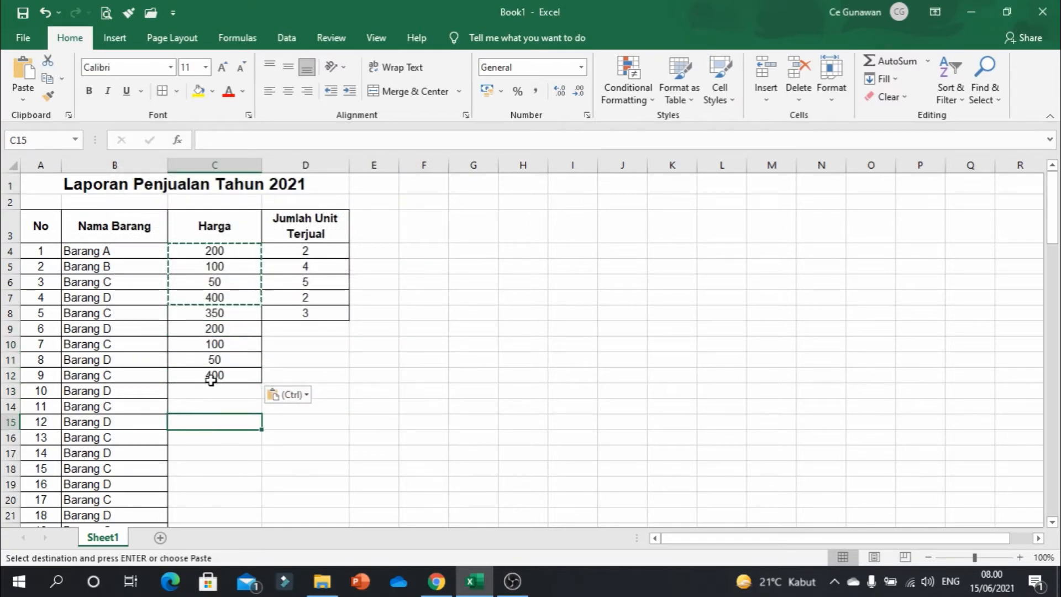
- Copy the prices in C4:C12 and paste them from C13 down, filling the Harga column to row 21
left_click_drag(218, 326, 232, 374)
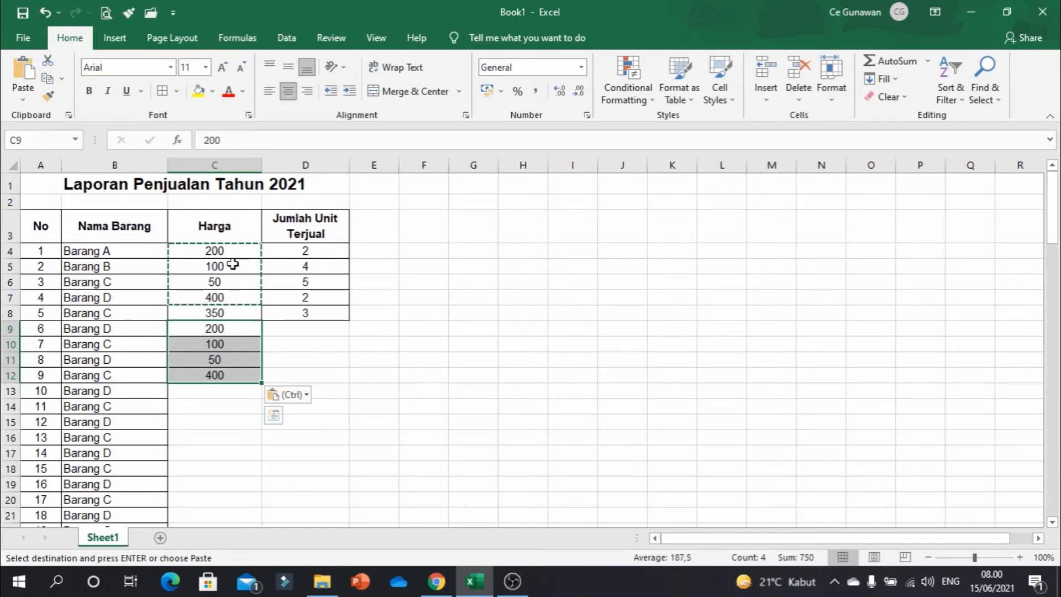
left_click_drag(235, 249, 241, 375)
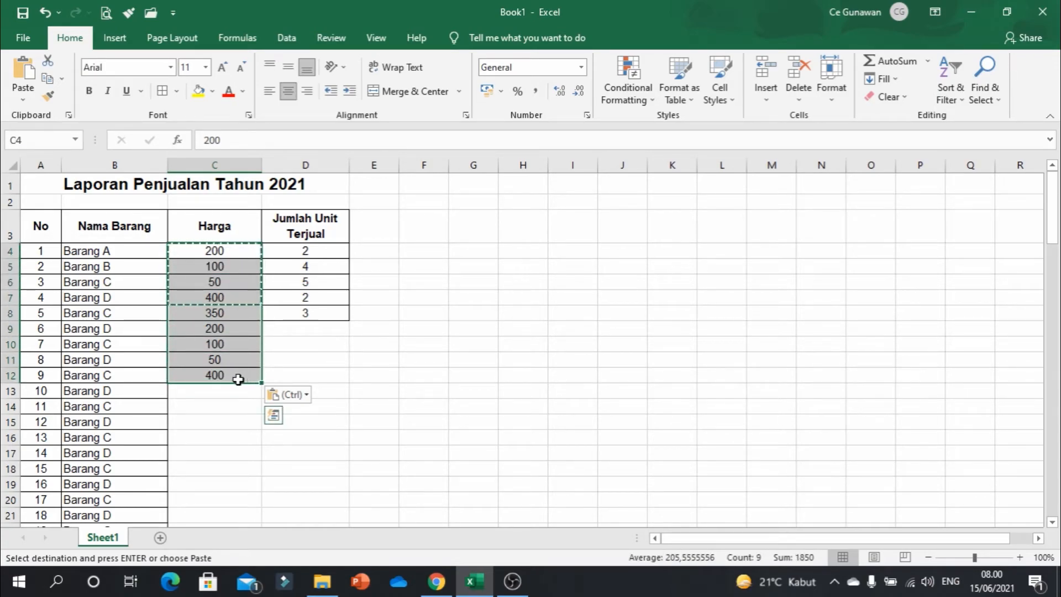
key("ctrl+c")
left_click(220, 396)
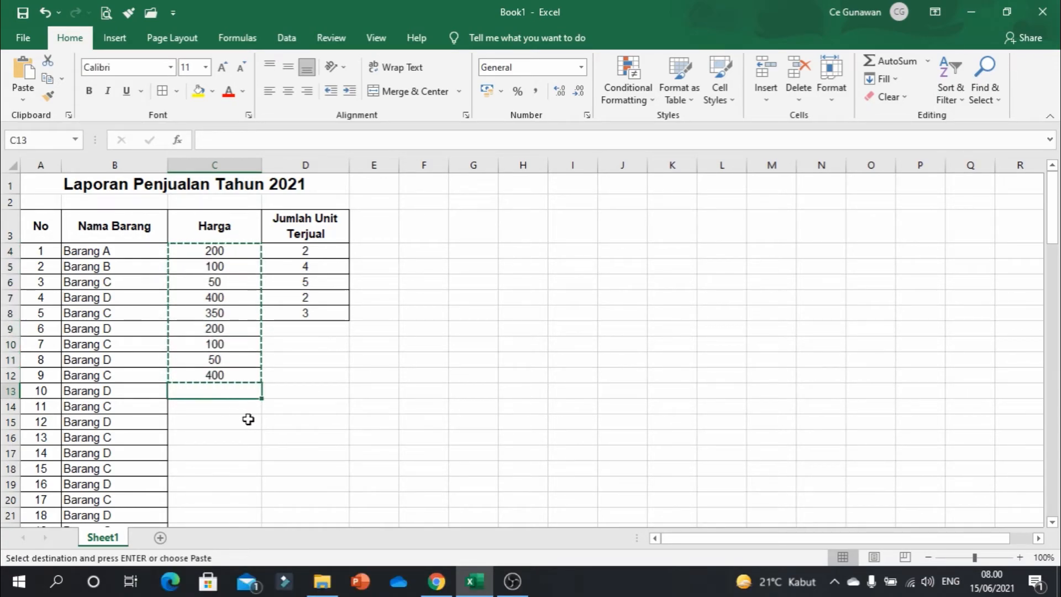
key("ctrl+v")
scroll(286, 384, "down", 4)
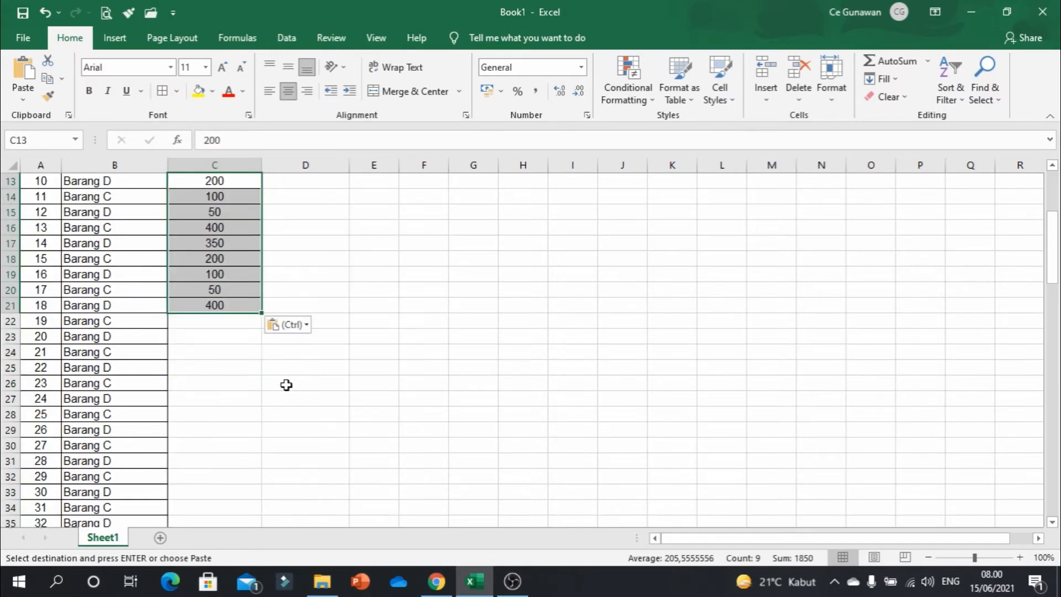
- Paste the copied prices repeatedly down the Harga column from C22, filling it to row 54
left_click(215, 319)
key("ctrl+v")
scroll(212, 360, "down", 3)
left_click(218, 334)
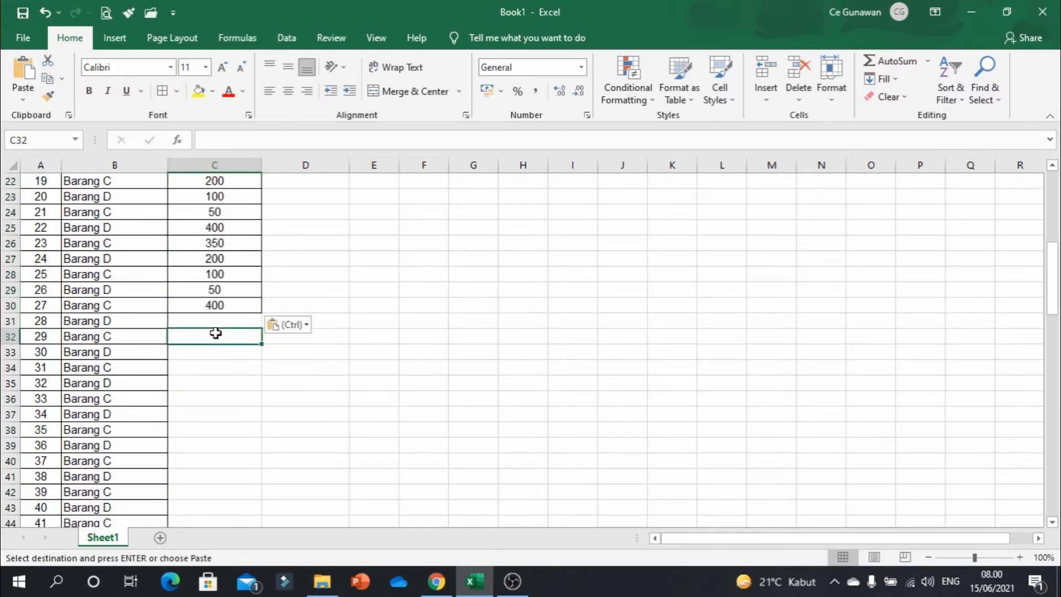
key("ctrl+v")
left_click(215, 290)
key("ctrl+v")
scroll(214, 339, "down", 3)
left_click(216, 321)
key("ctrl+v")
scroll(215, 363, "down", 2)
left_click(214, 320)
key("ctrl+v")
- Paste the copied prices from C53 down past the end of the list and delete the surplus row 77
scroll(213, 364, "down", 2)
left_click(213, 337)
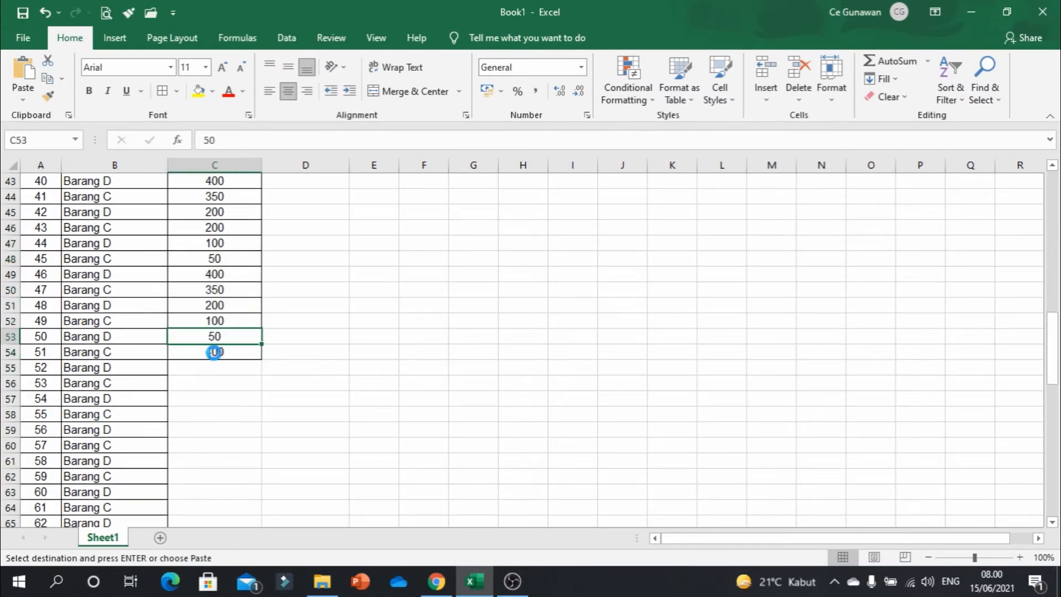
key("ctrl+v")
scroll(210, 379, "down", 3)
left_click(213, 321)
key("ctrl+v")
scroll(211, 342, "down", 3)
left_click(214, 305)
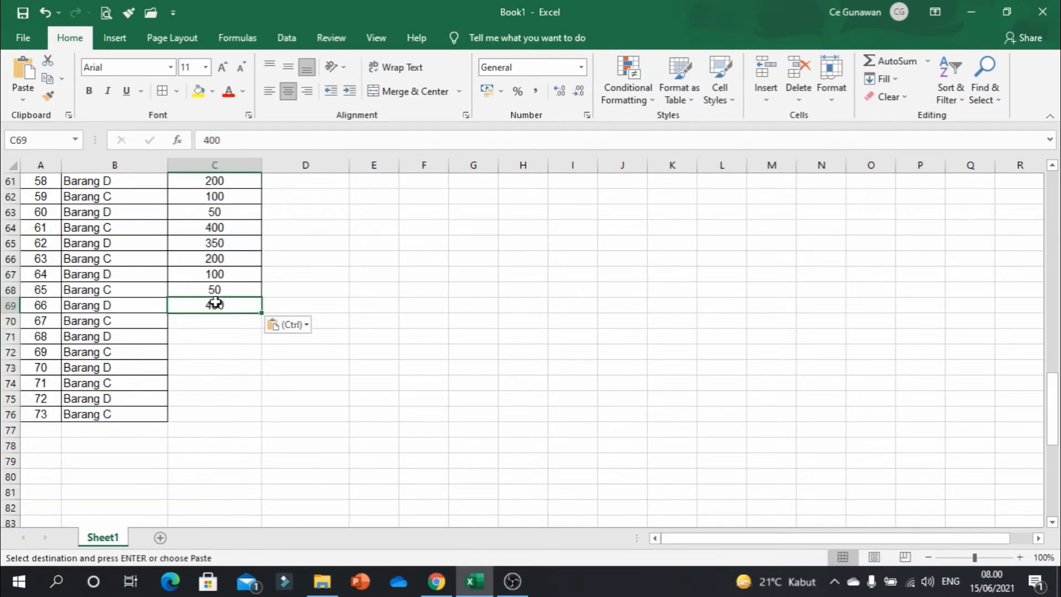
key("ctrl+v")
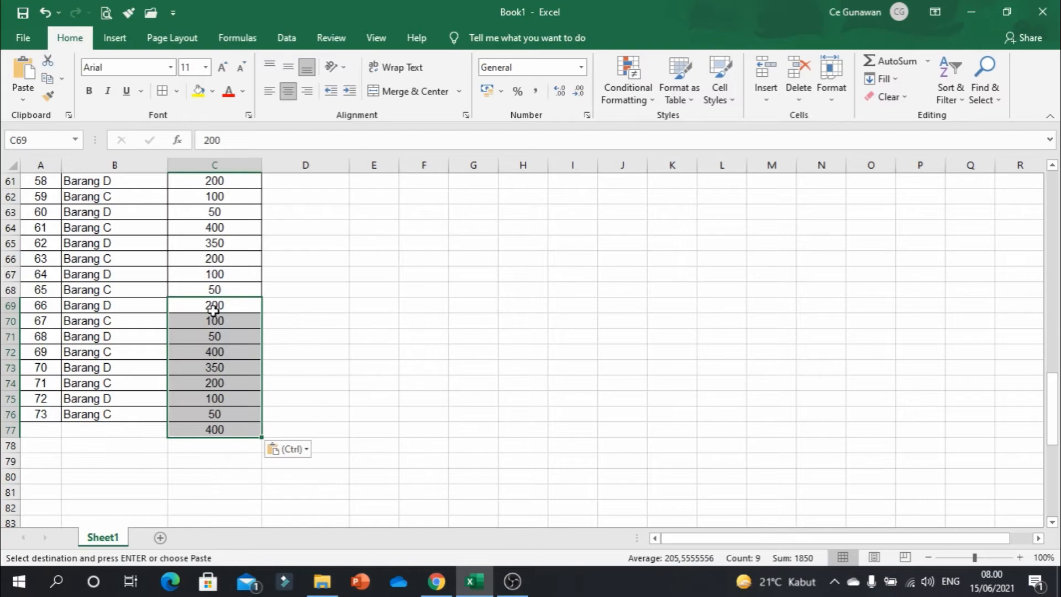
right_click(8, 431)
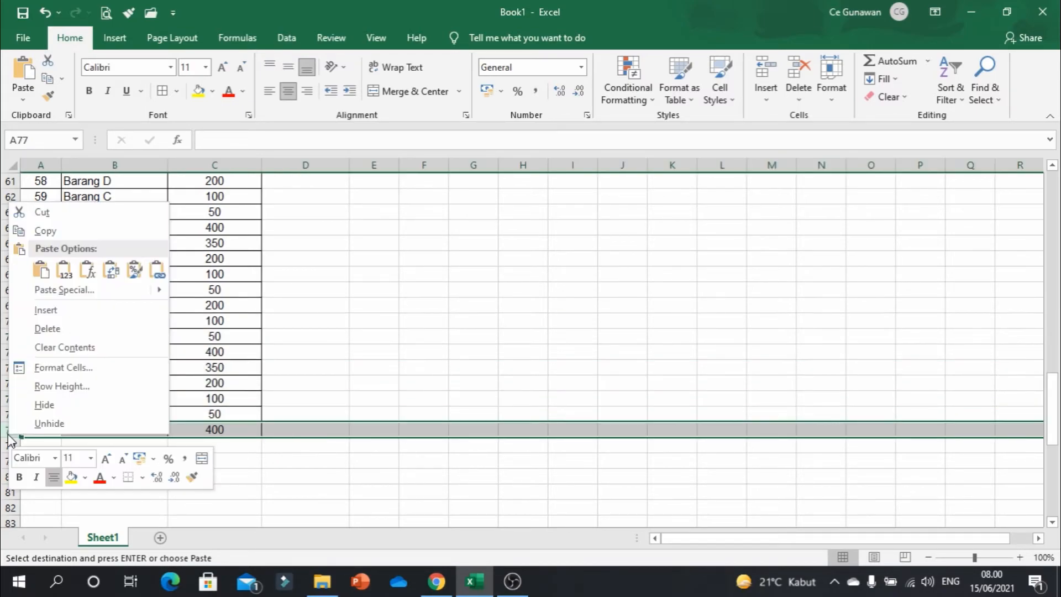
left_click(68, 329)
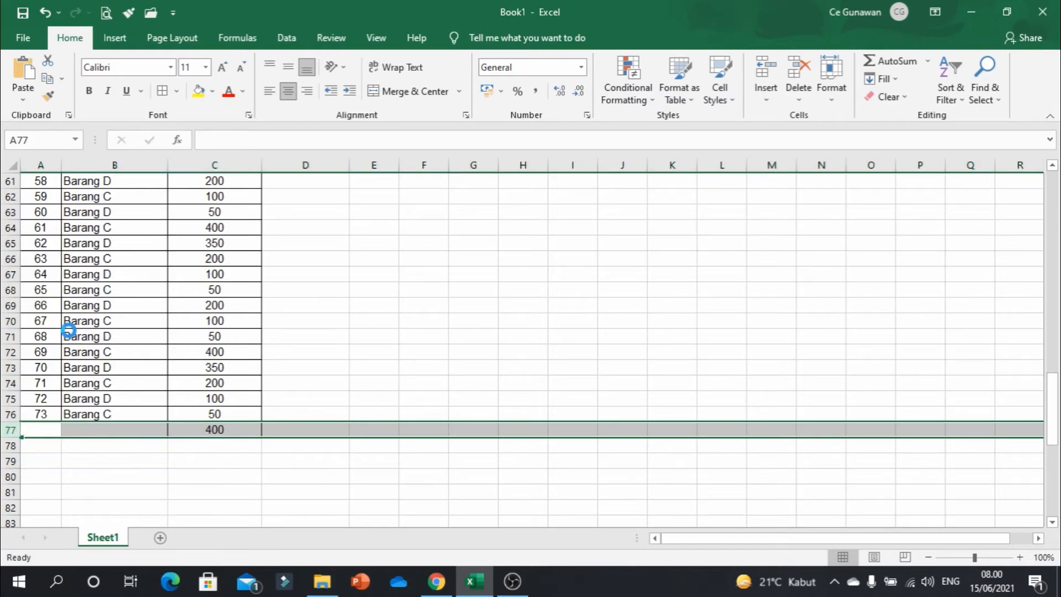
- Fill the Jumlah Unit Terjual column down to row 76 from the values in D4:D8
scroll(185, 356, "up", 20)
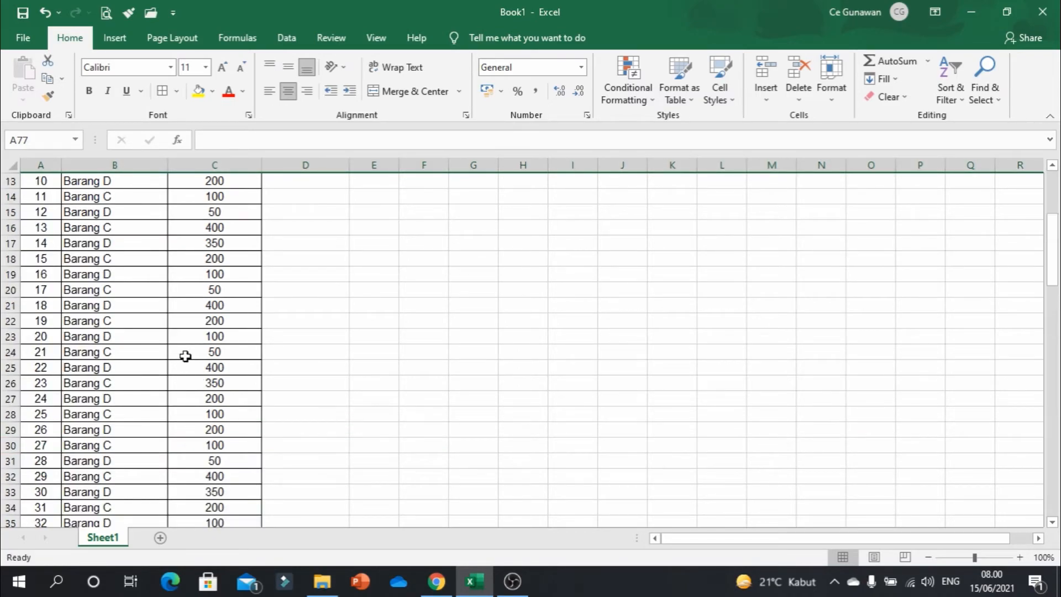
left_click_drag(319, 258, 305, 500)
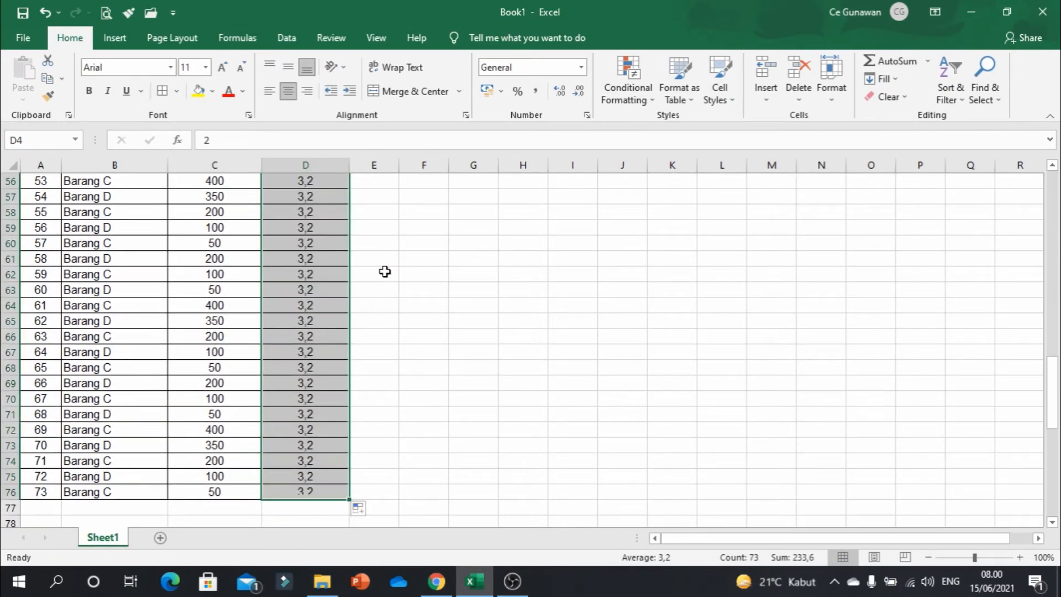
scroll(385, 271, "up", 18)
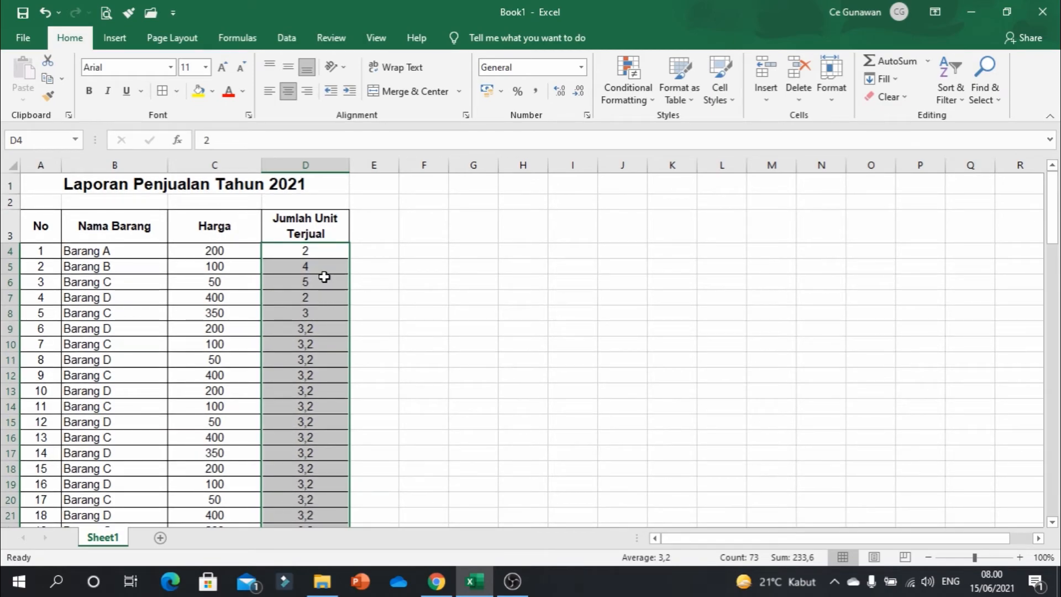
- Look through the long table from its heading row downward to check whether the headings stay visible
left_click(284, 296)
scroll(238, 326, "down", 19)
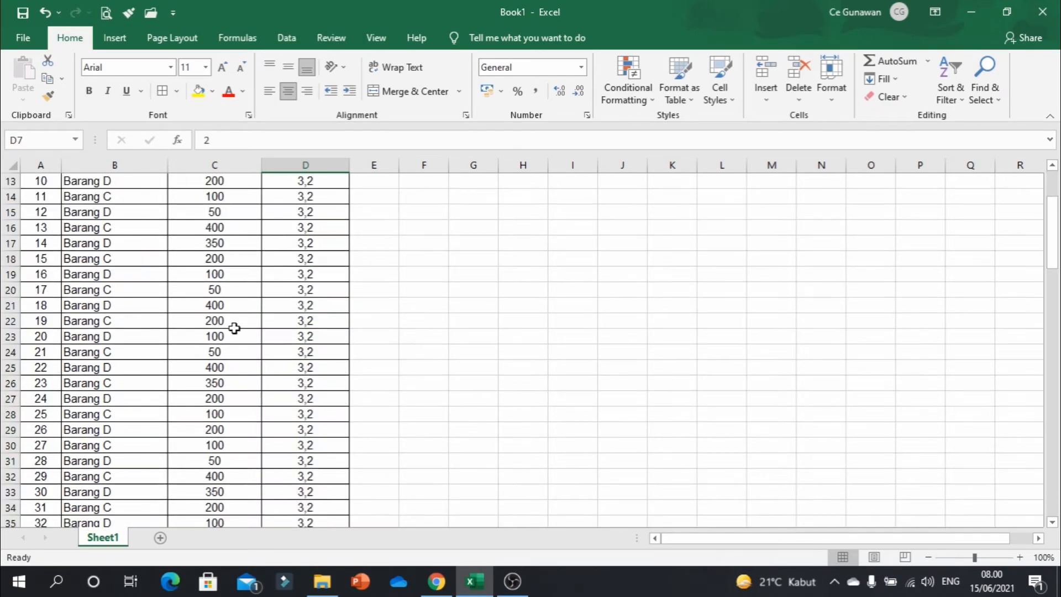
scroll(241, 325, "up", 12)
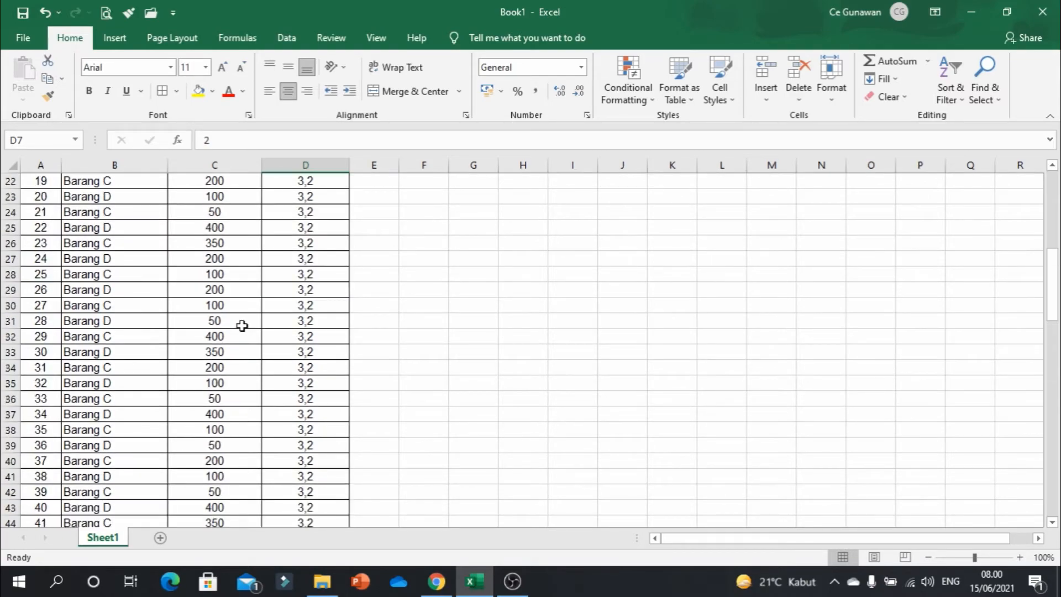
scroll(242, 326, "up", 7)
scroll(242, 326, "down", 5)
scroll(242, 326, "up", 5)
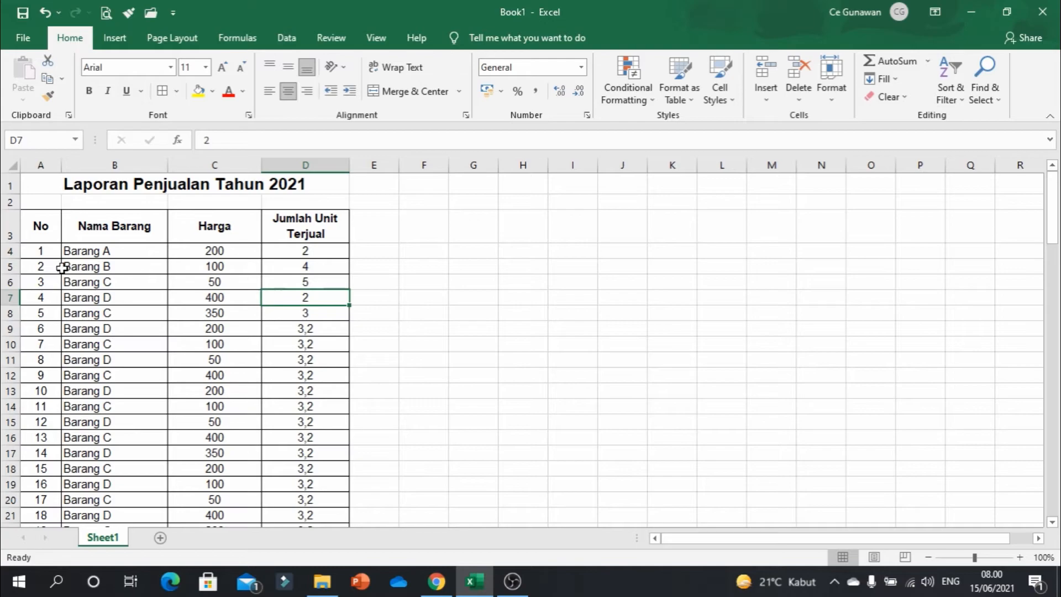
scroll(232, 308, "down", 13)
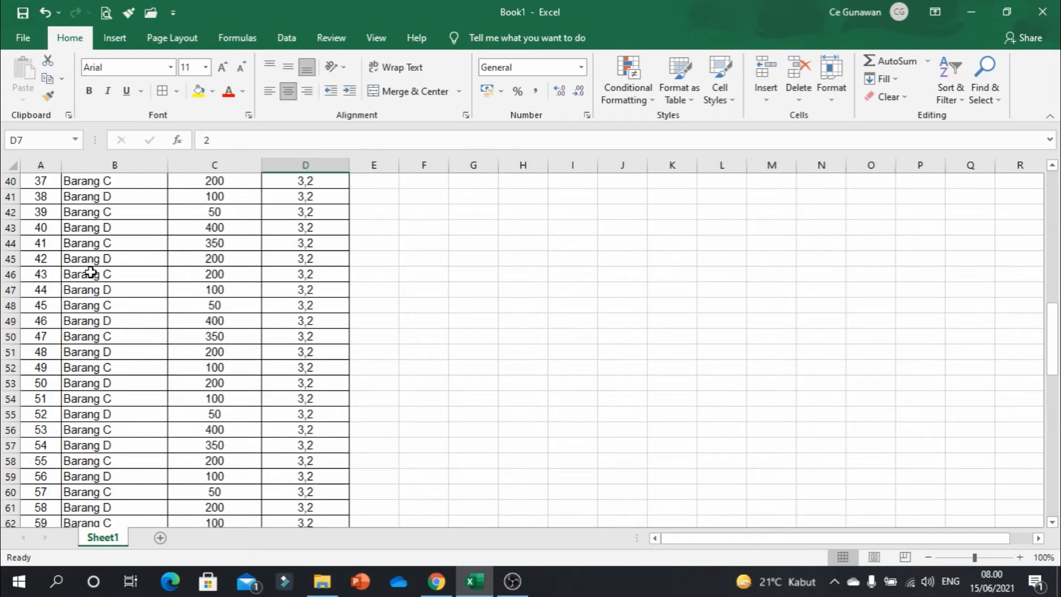
left_click(219, 242)
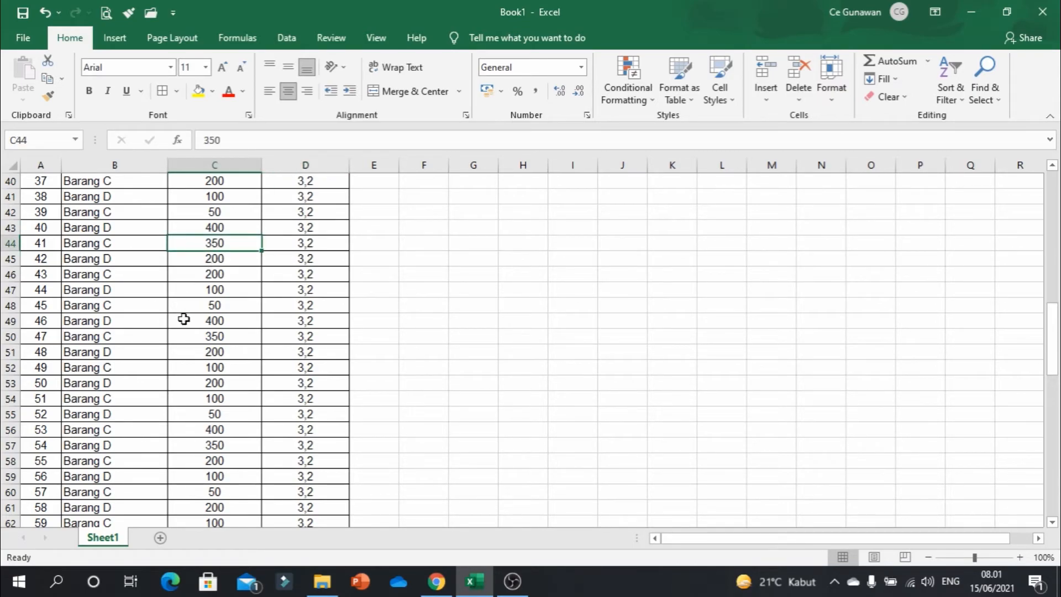
scroll(184, 319, "up", 6)
scroll(184, 319, "up", 7)
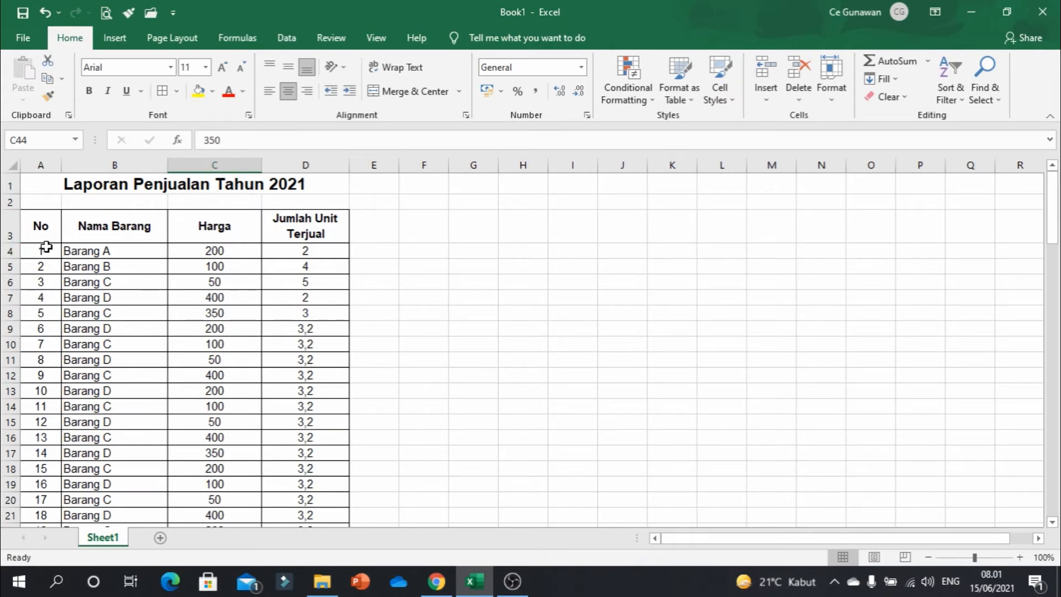
left_click(10, 227)
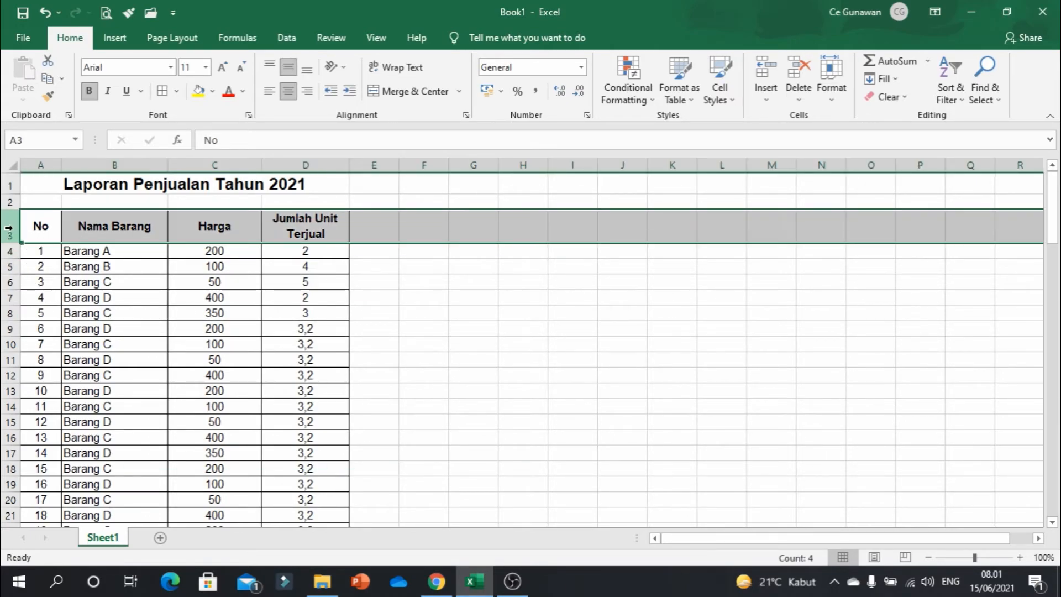
left_click(231, 293)
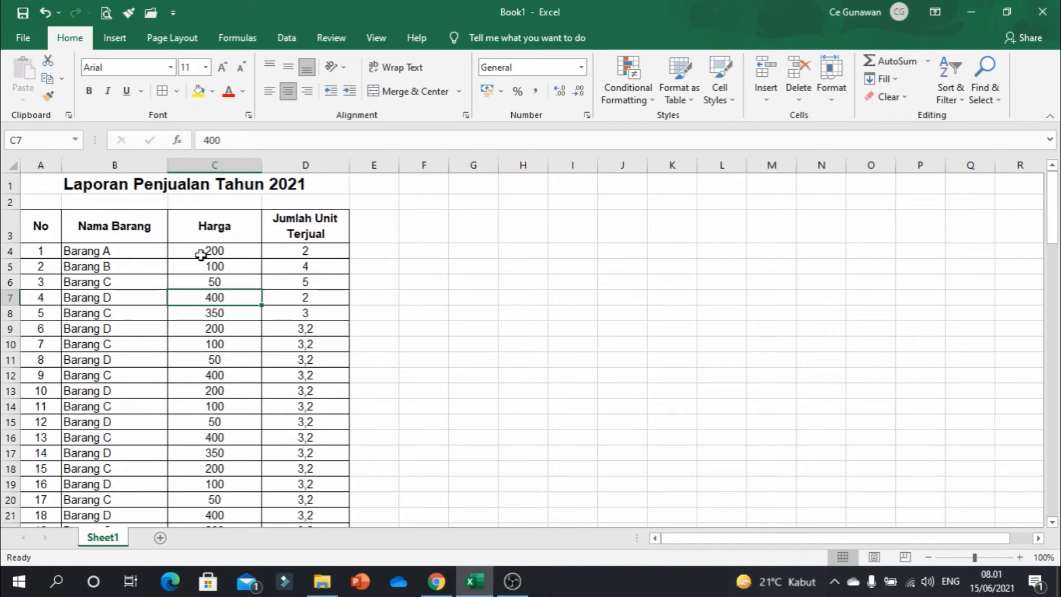
- Freeze the panes at B4 so rows 1 to 3 and the No column stay visible, and check this through the list
left_click(89, 250)
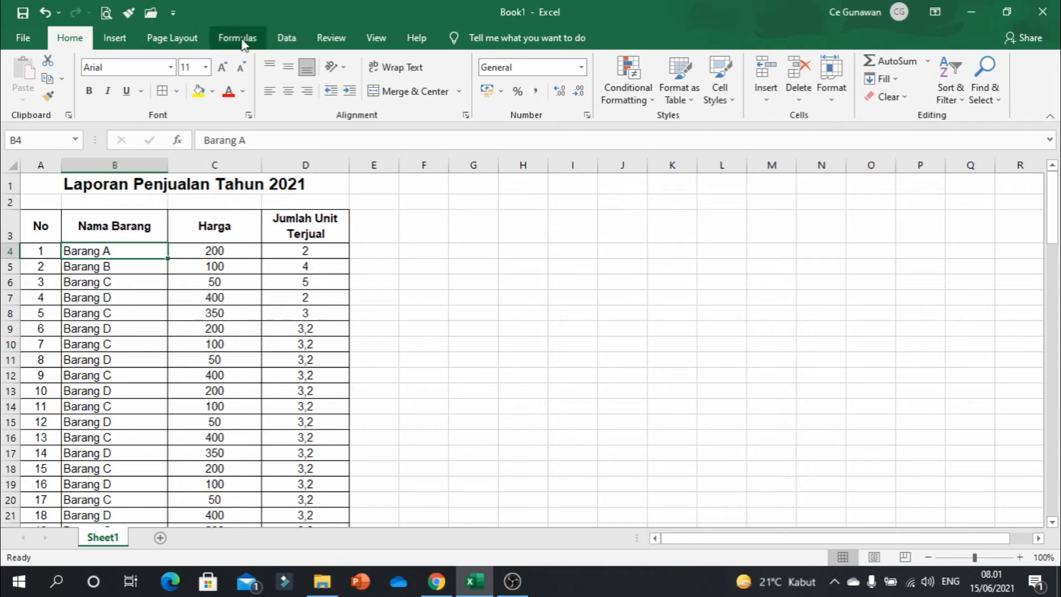
left_click(376, 37)
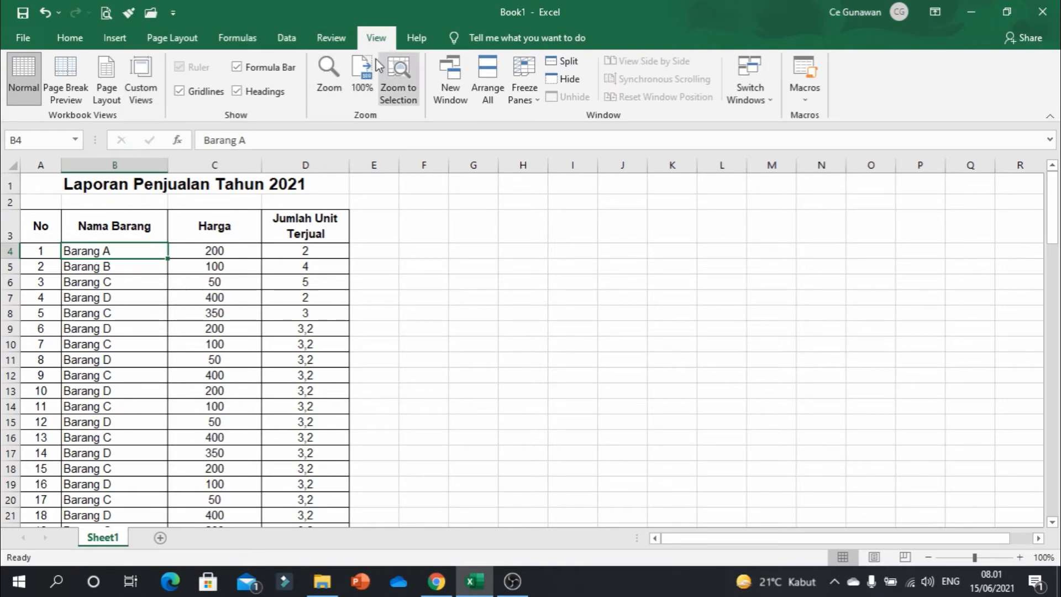
left_click(535, 104)
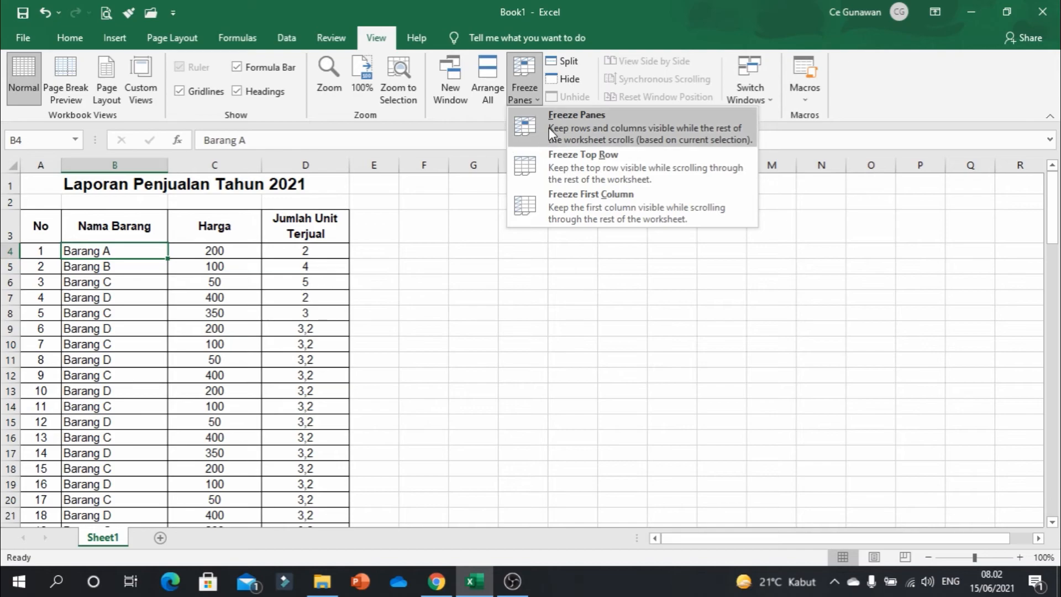
left_click(562, 128)
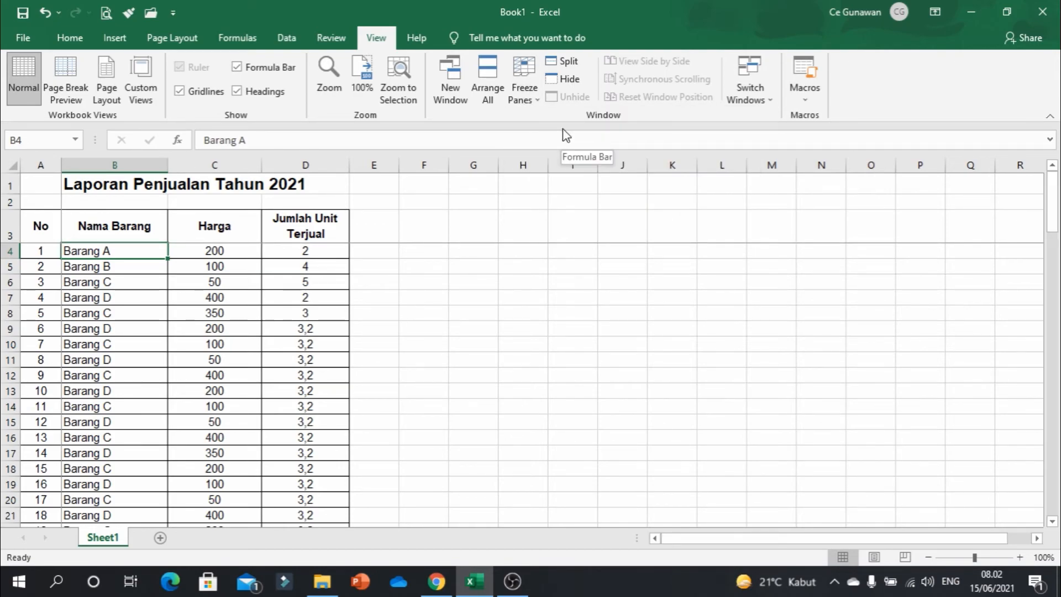
left_click(282, 296)
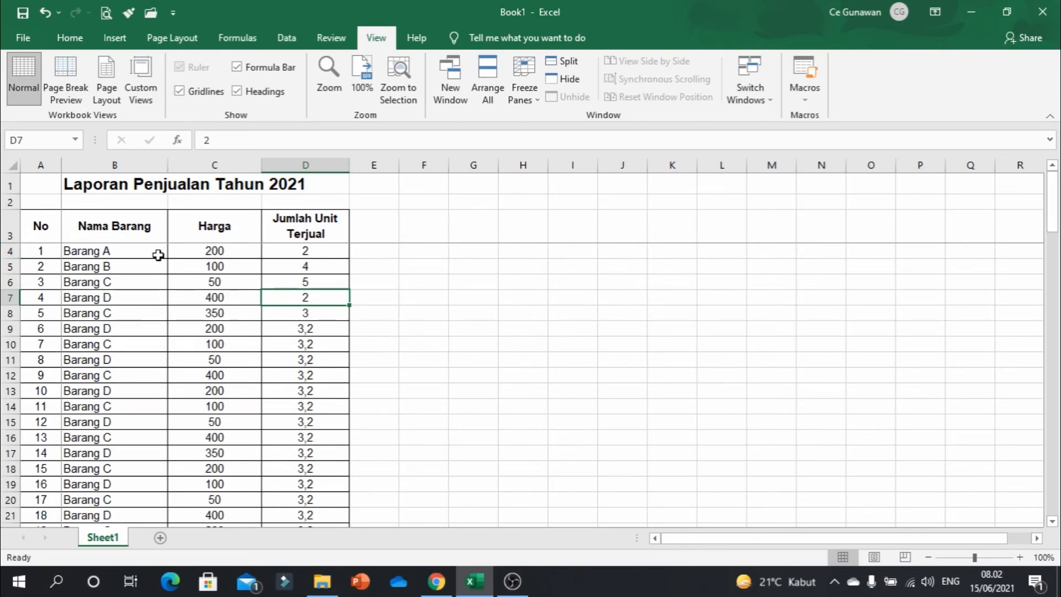
scroll(209, 302, "down", 8)
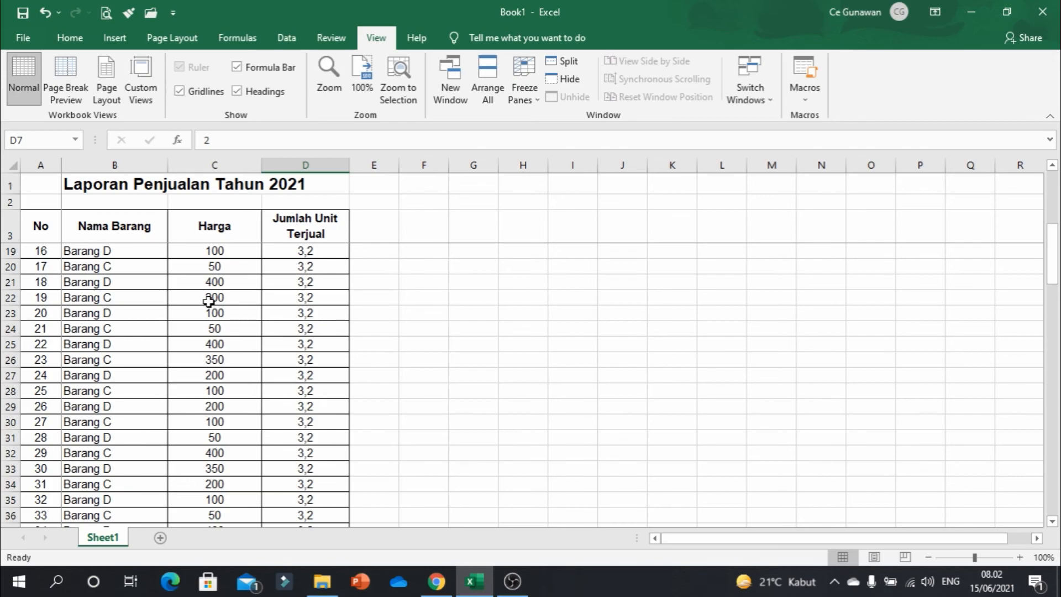
scroll(209, 309, "down", 11)
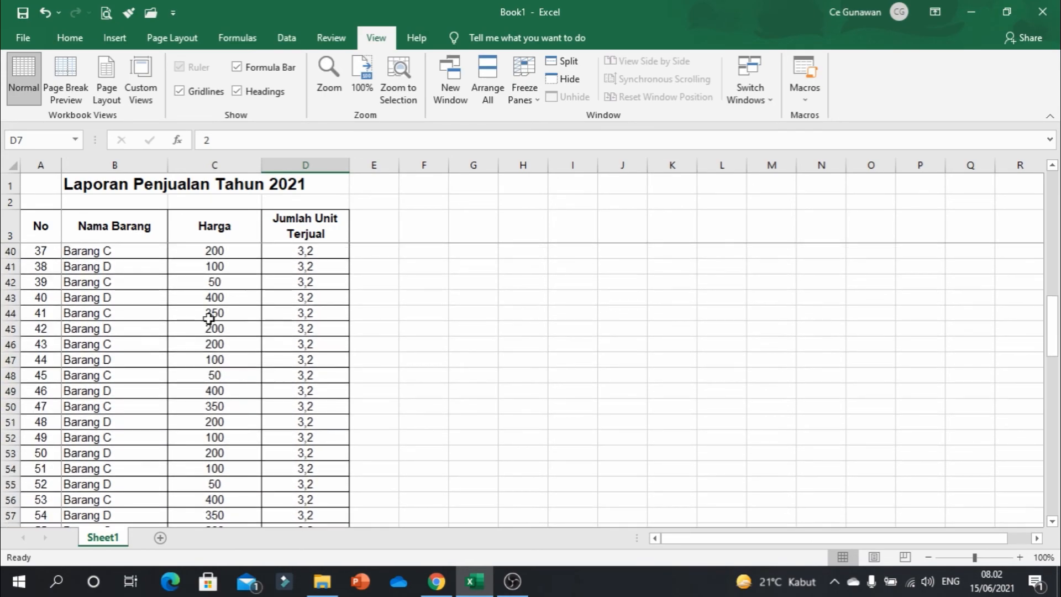
scroll(209, 319, "down", 4)
scroll(208, 319, "up", 16)
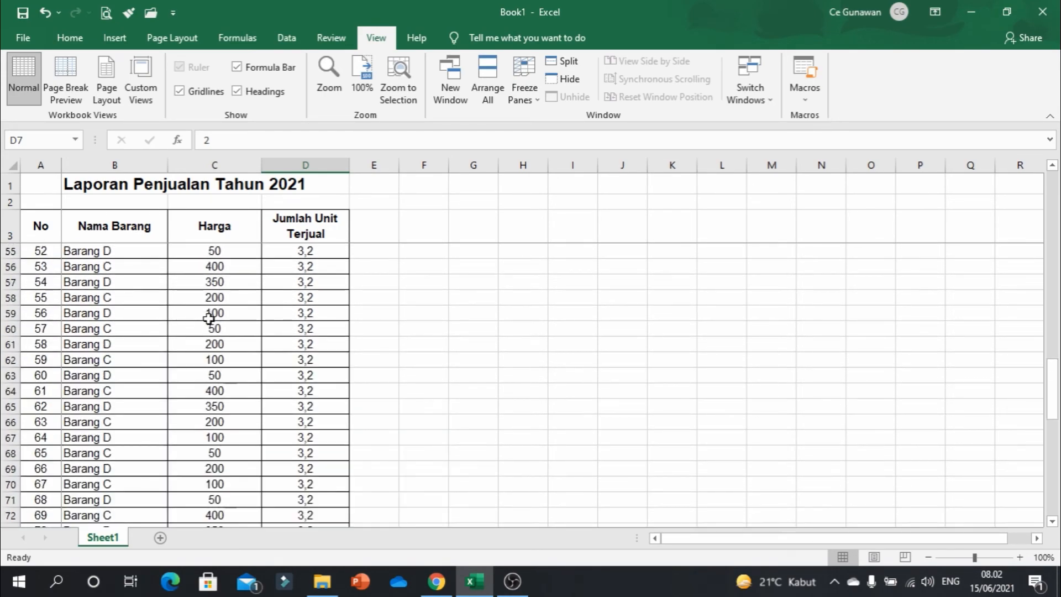
scroll(209, 319, "up", 7)
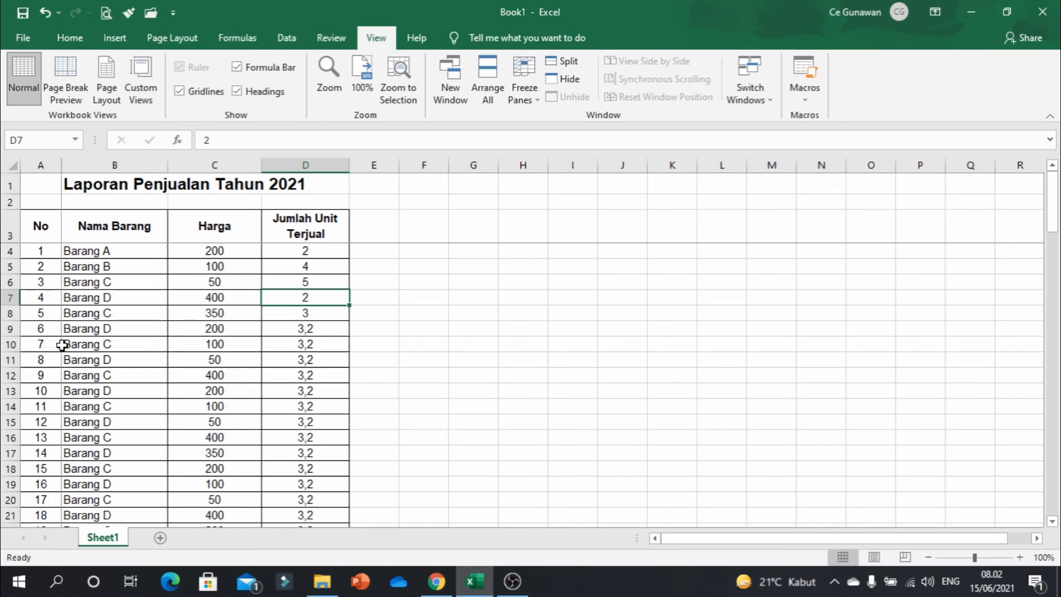
- Delete rows 9 to 76, leaving only items 1 to 5 in the table
left_click(6, 331)
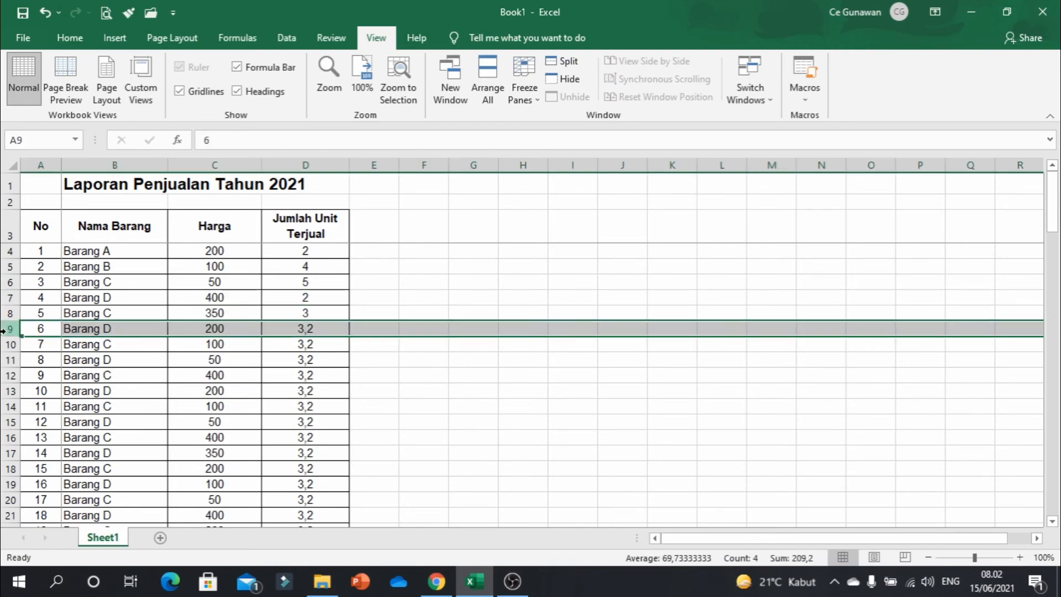
left_click_drag(7, 329, 70, 485)
right_click(7, 320)
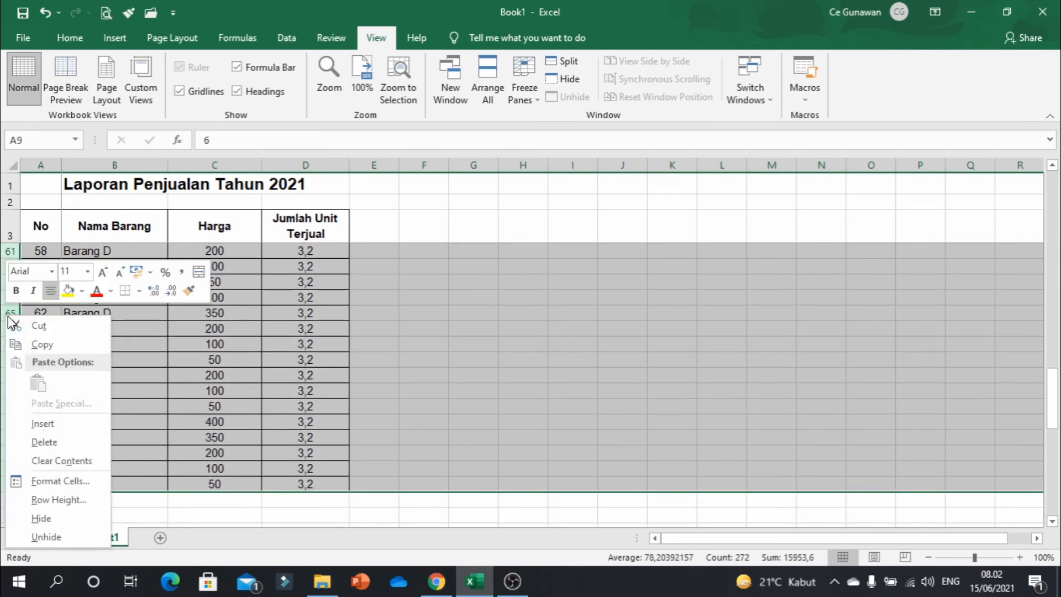
left_click(70, 441)
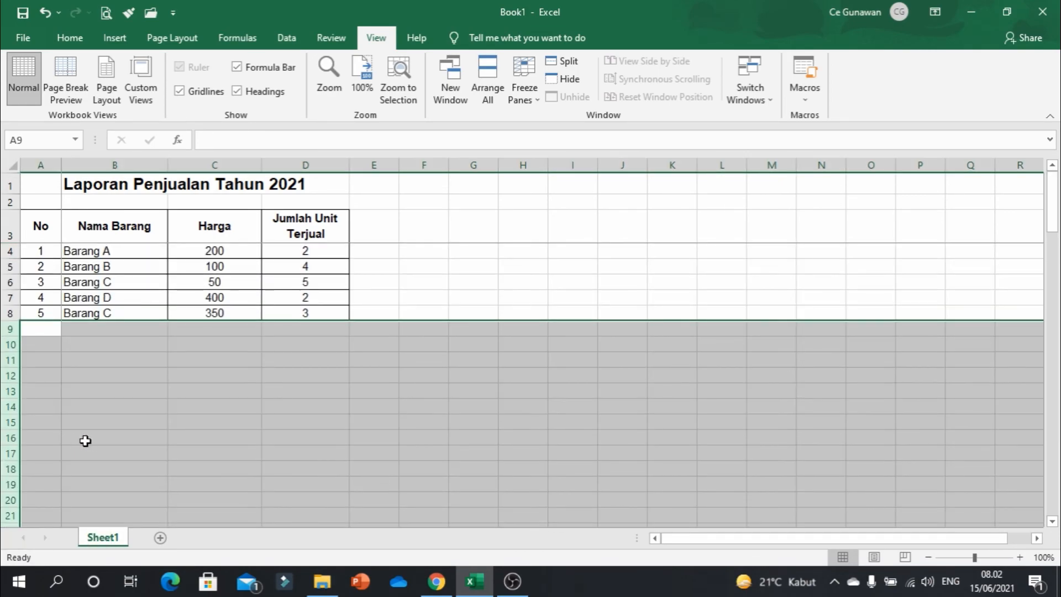
left_click(289, 287)
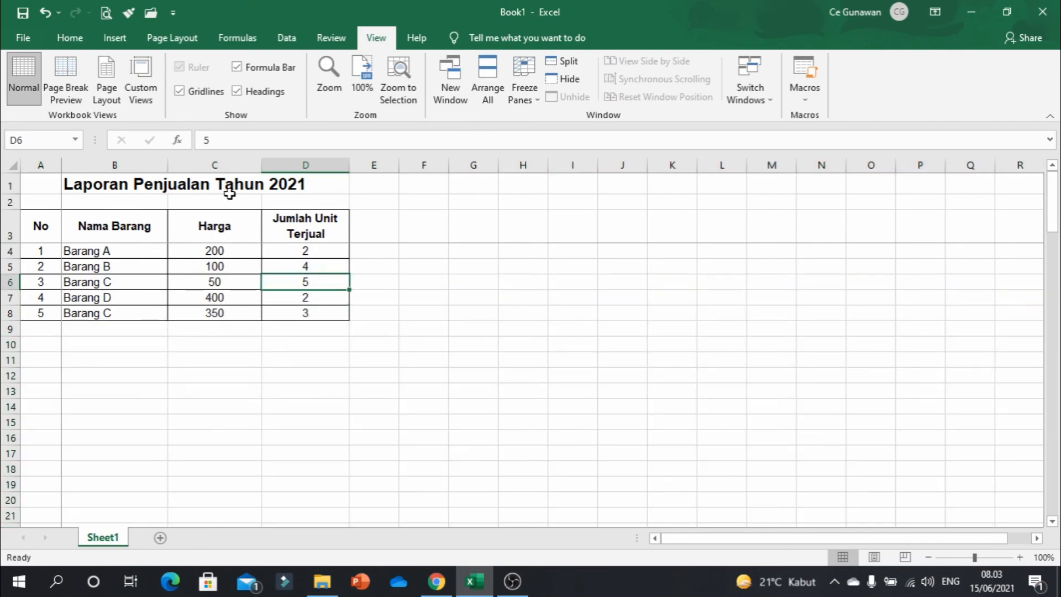
left_click(216, 164)
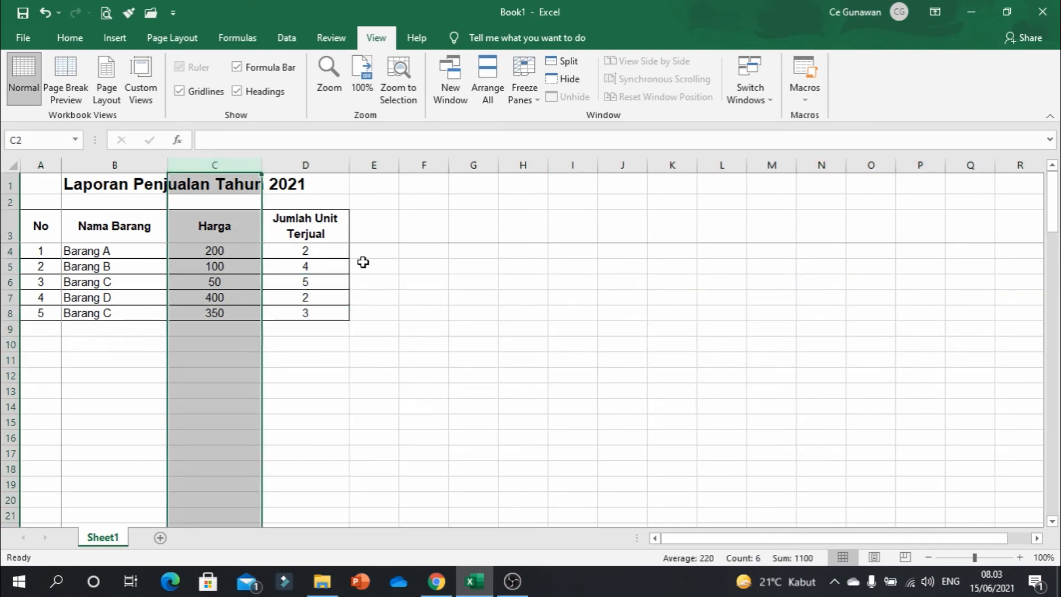
left_click(243, 309)
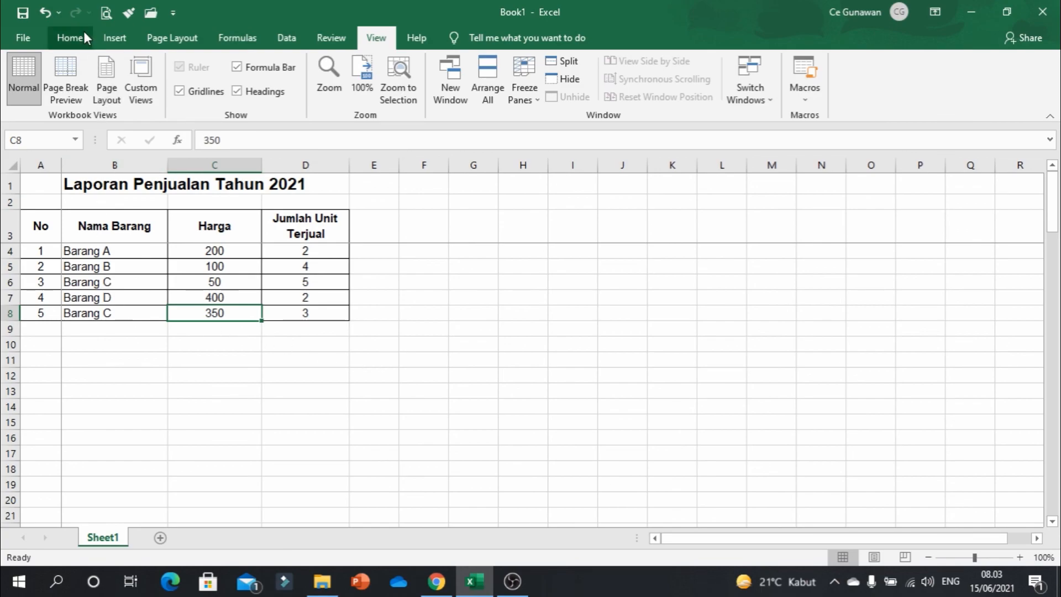
- Apply All Borders to the table range A3:D7
left_click(70, 38)
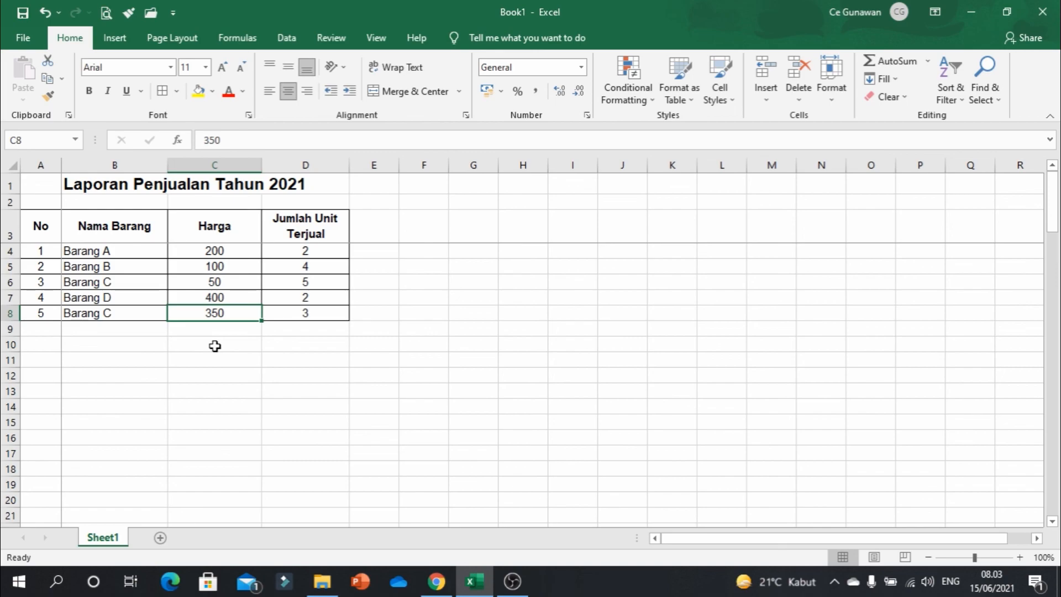
left_click(190, 277)
scroll(154, 270, "down", 3)
scroll(155, 271, "up", 3)
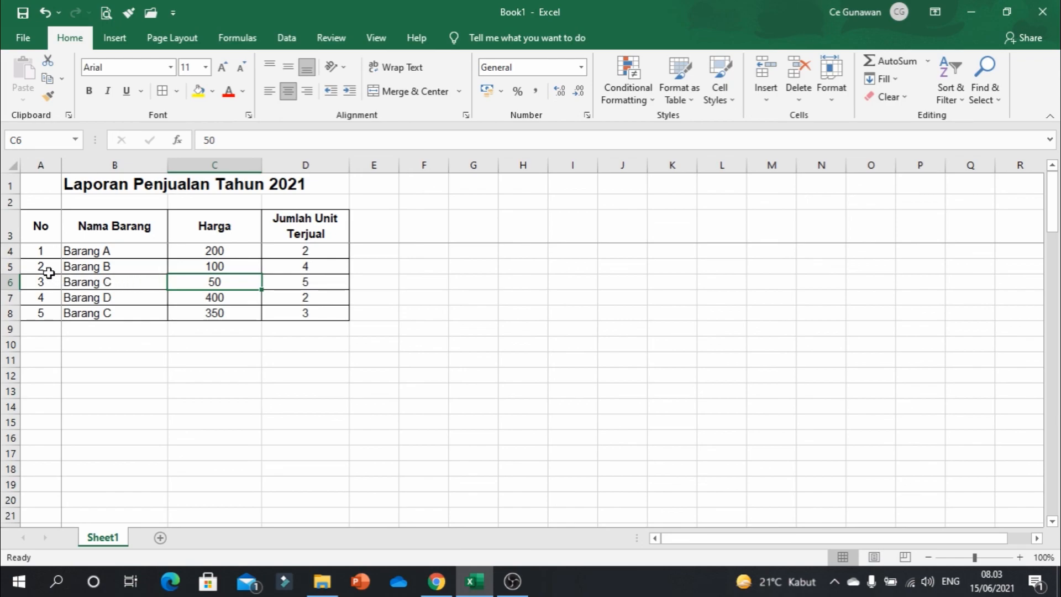
left_click_drag(44, 230, 331, 293)
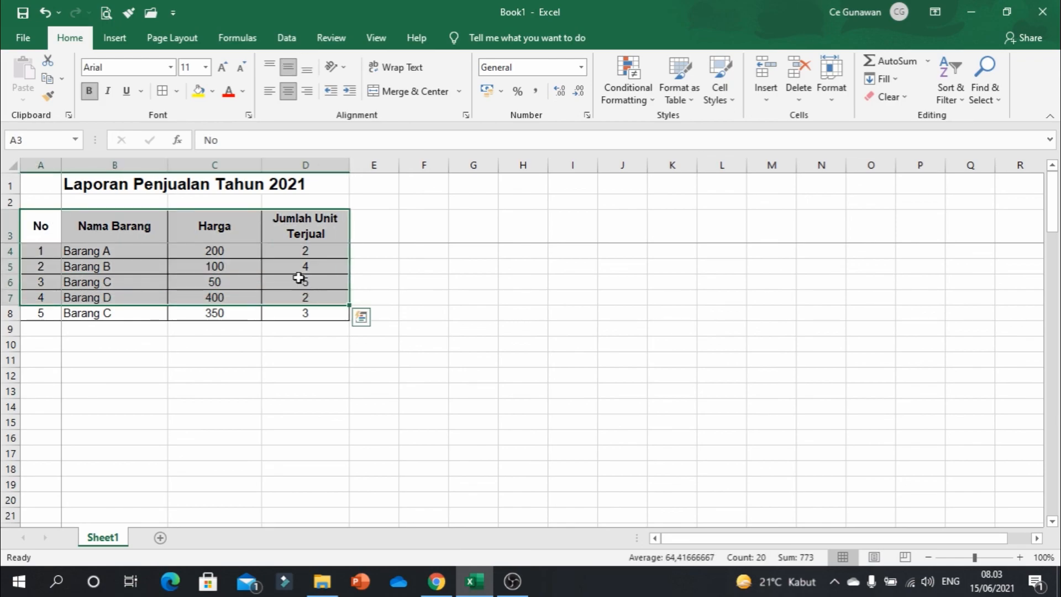
left_click(177, 91)
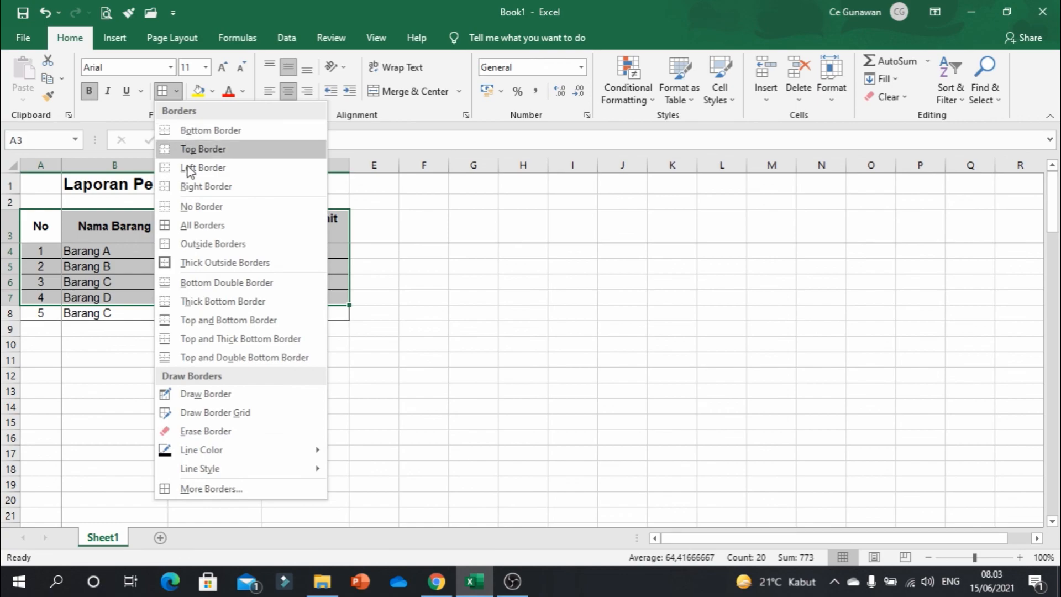
left_click(198, 225)
left_click(219, 314)
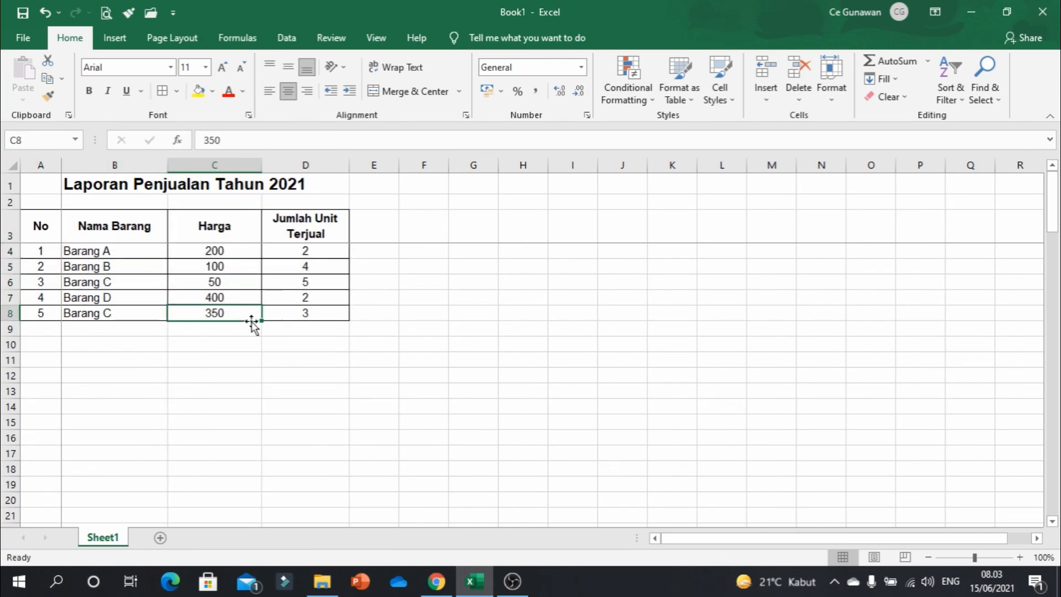